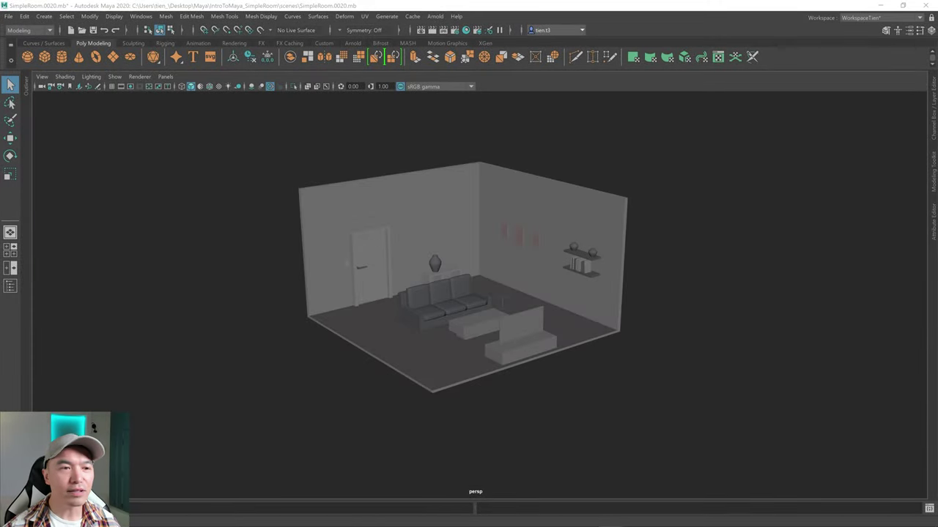
# Orbit and zoom around the room, briefly toggling X-ray to look inside the walls.
pyautogui.keyDown('alt'); pyautogui.moveTo(869, 235); pyautogui.dragTo(715, 267); pyautogui.keyUp('alt')
pyautogui.scroll(2, 681, 293)
pyautogui.moveTo(681, 293)
pyautogui.keyDown('alt'); pyautogui.mouseDown(button='middle')
pyautogui.moveTo(720, 268)
pyautogui.moveTo(680, 288)
pyautogui.mouseUp(button='middle'); pyautogui.keyUp('alt')
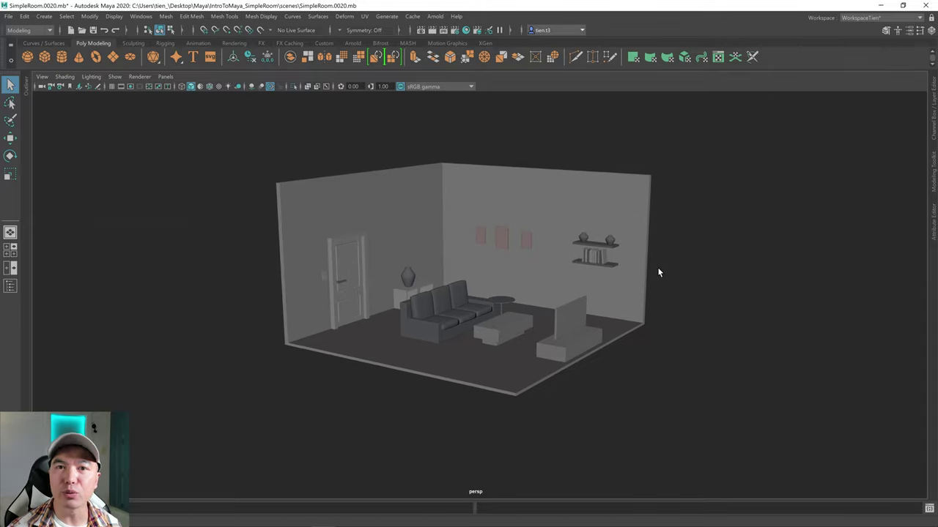
pyautogui.keyDown('alt'); pyautogui.moveTo(657, 270); pyautogui.dragTo(619, 290); pyautogui.keyUp('alt')
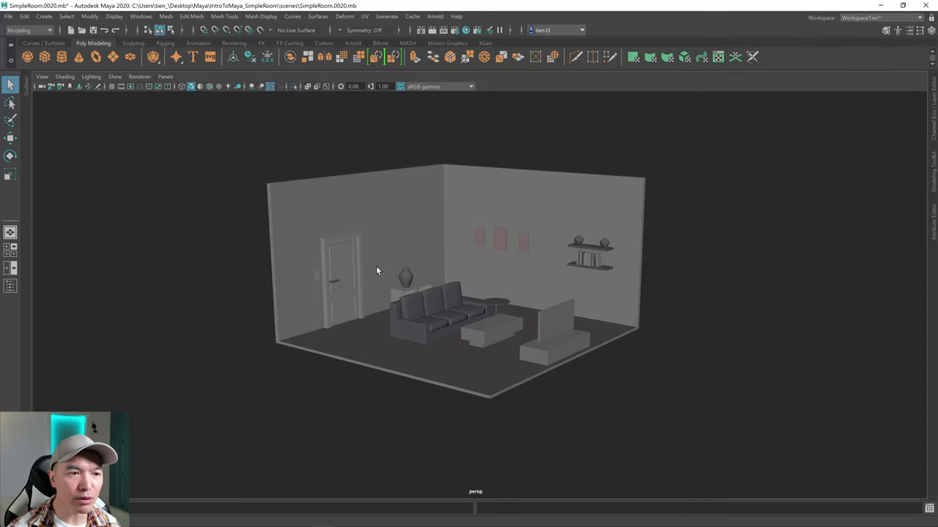
pyautogui.hotkey('alt', 'x')
pyautogui.keyDown('alt'); pyautogui.moveTo(476, 388); pyautogui.dragTo(479, 384); pyautogui.keyUp('alt')
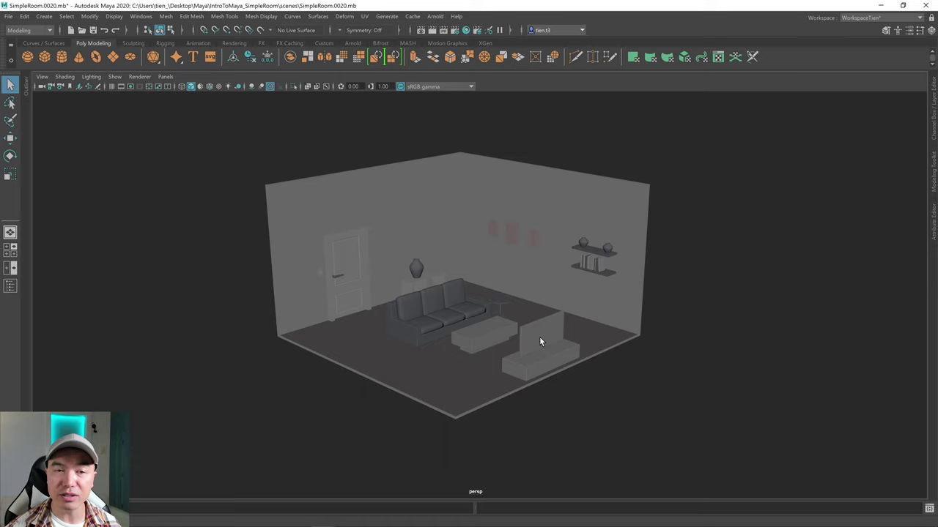
pyautogui.hotkey('alt', 'x')
pyautogui.moveTo(550, 320)
pyautogui.keyDown('alt'); pyautogui.mouseDown()
pyautogui.moveTo(546, 337)
pyautogui.moveTo(511, 166)
pyautogui.mouseUp(); pyautogui.keyUp('alt')
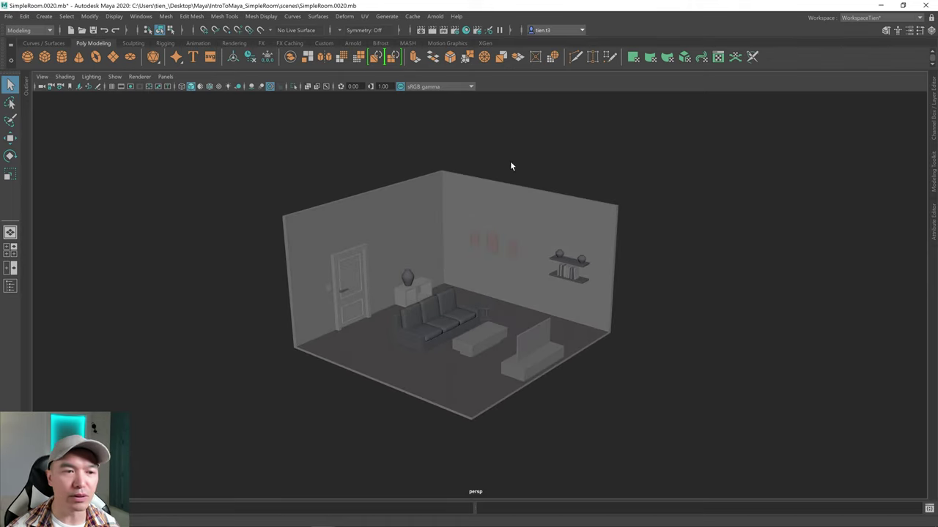
pyautogui.keyDown('alt'); pyautogui.moveTo(389, 327); pyautogui.dragTo(422, 306); pyautogui.keyUp('alt')
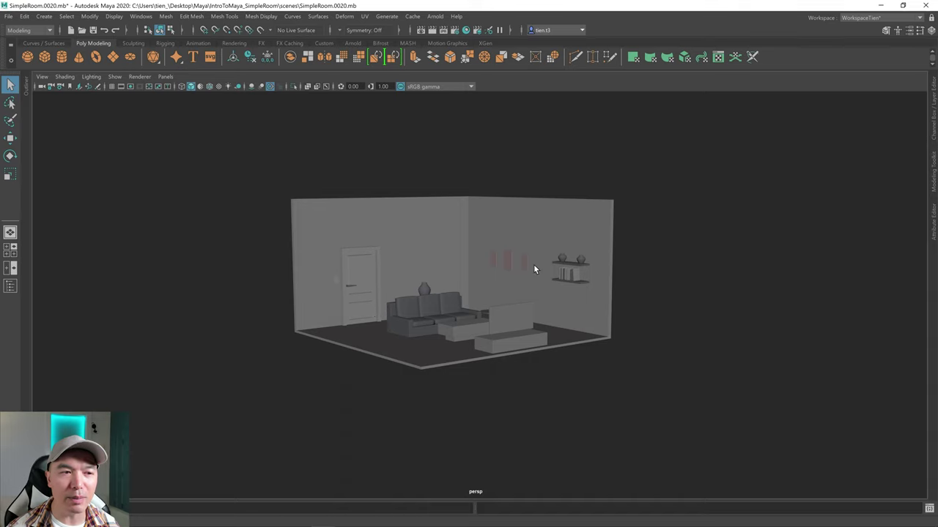
pyautogui.scroll(2, 573, 307)
pyautogui.scroll(-1, 573, 306)
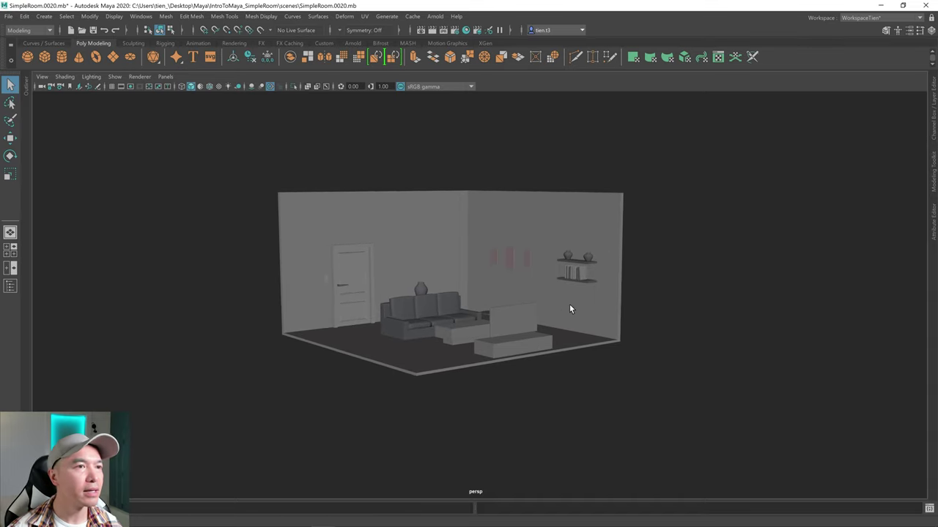
pyautogui.keyDown('alt'); pyautogui.moveTo(569, 310); pyautogui.dragTo(527, 329); pyautogui.keyUp('alt')
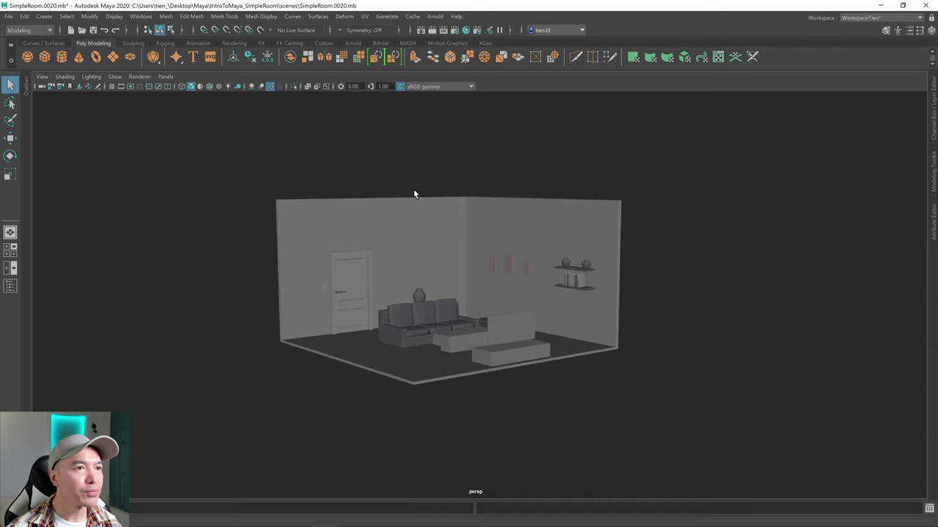
# Switch to the Arnold shelf and open Arnold RenderView.
pyautogui.click(435, 17)
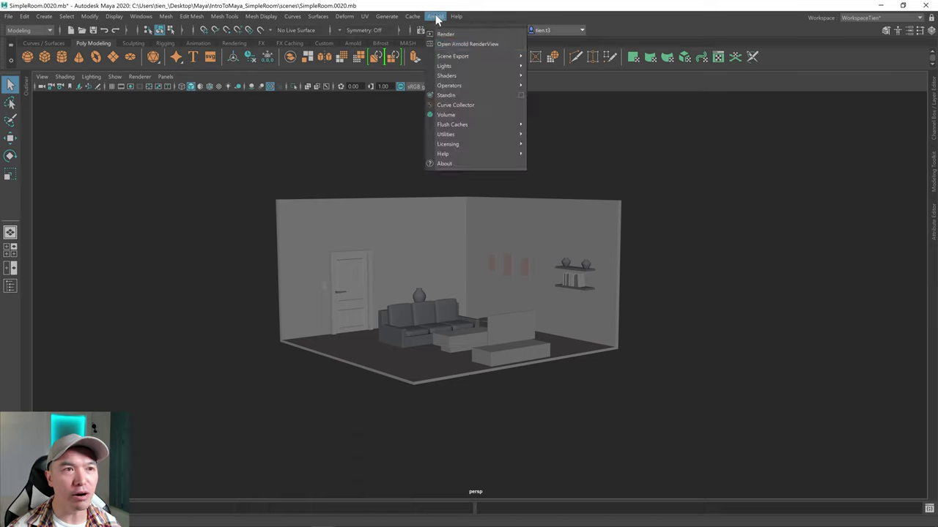
pyautogui.click(357, 145)
pyautogui.click(354, 43)
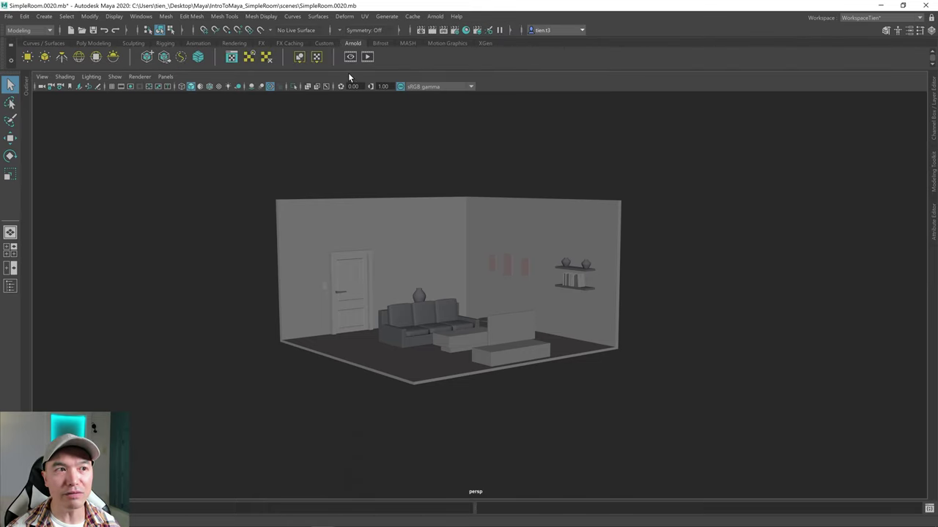
pyautogui.click(350, 58)
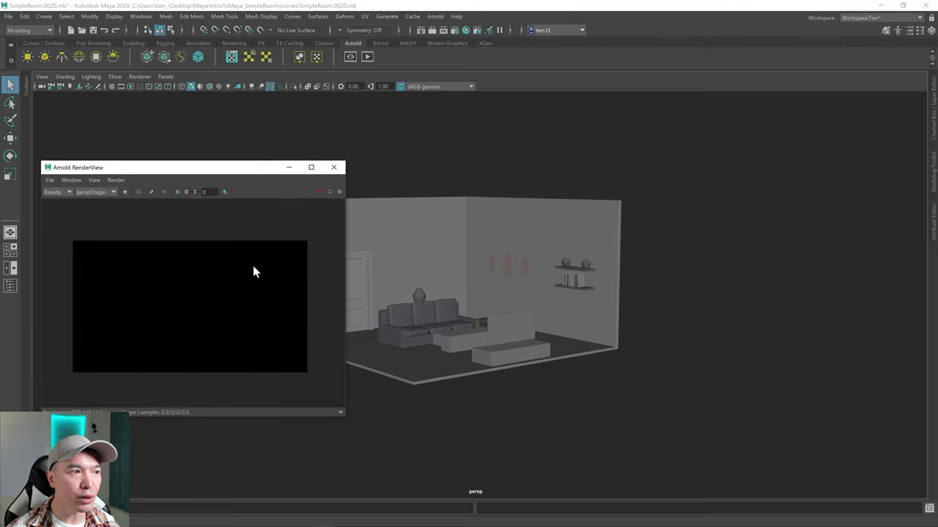
# Render the room in Arnold, which comes out black, and enable Use All Lights in the viewport.
pyautogui.keyDown('alt'); pyautogui.moveTo(553, 313); pyautogui.dragTo(701, 310, button='middle'); pyautogui.keyUp('alt')
pyautogui.scroll(-1, 701, 310)
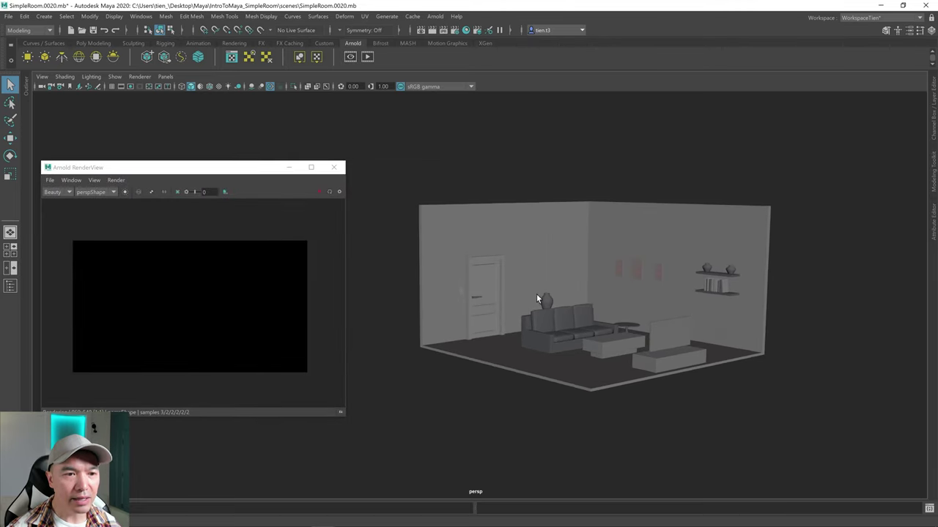
pyautogui.click(319, 192)
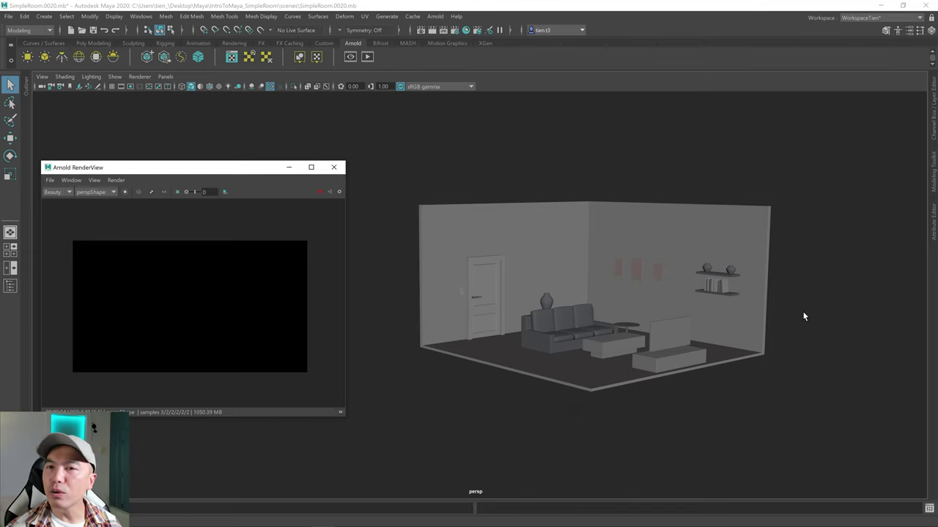
pyautogui.click(228, 86)
pyautogui.keyDown('alt'); pyautogui.moveTo(557, 280); pyautogui.dragTo(598, 276); pyautogui.keyUp('alt')
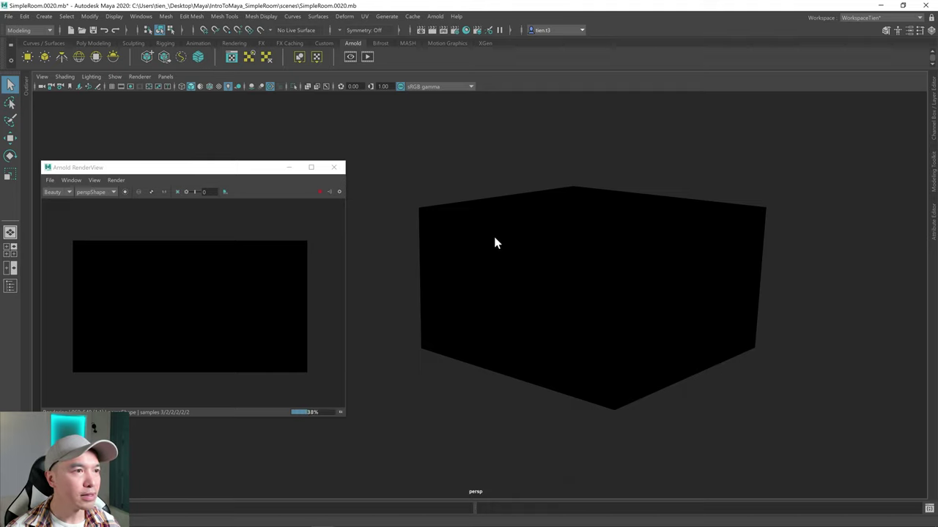
# Close RenderView and add a directional light from Create > Lights.
pyautogui.click(334, 169)
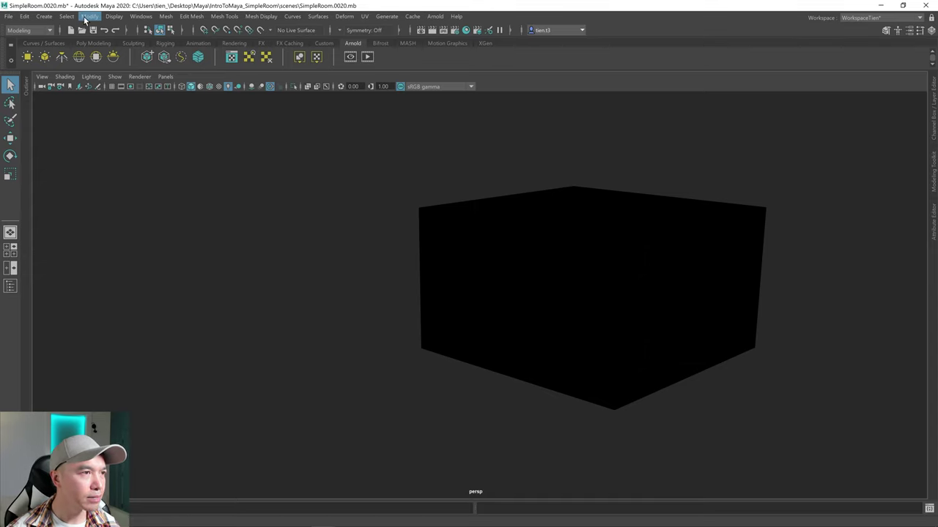
pyautogui.click(44, 18)
pyautogui.moveTo(72, 71)
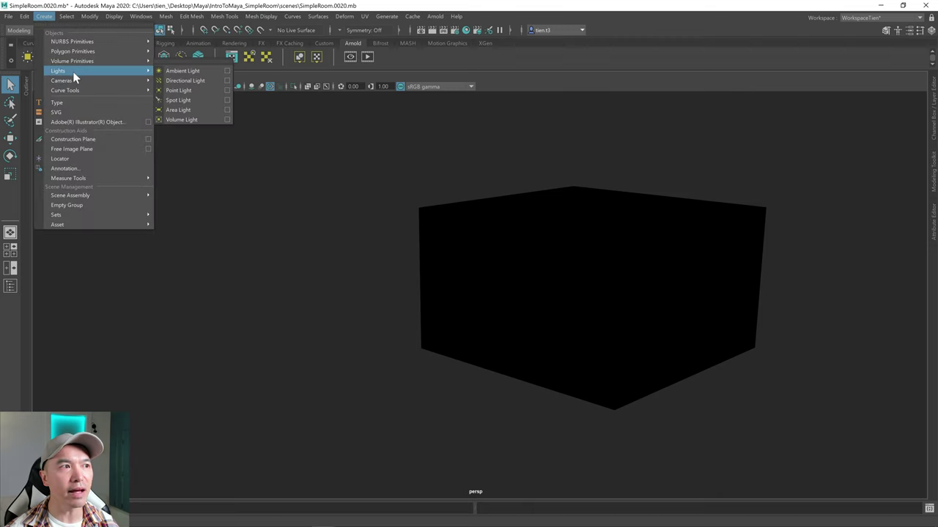
pyautogui.click(179, 80)
# Move the directional light below the room and rotate it to shine into the room.
pyautogui.keyDown('alt'); pyautogui.moveTo(567, 332); pyautogui.dragTo(546, 300, button='middle'); pyautogui.keyUp('alt')
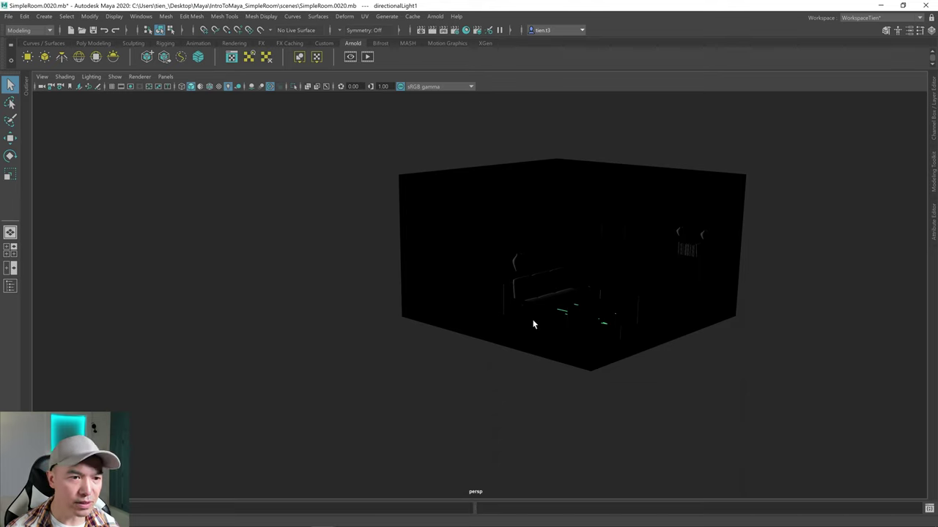
pyautogui.keyDown('alt'); pyautogui.moveTo(532, 324); pyautogui.dragTo(297, 399); pyautogui.keyUp('alt')
pyautogui.press('w')
pyautogui.keyDown('alt'); pyautogui.moveTo(396, 389); pyautogui.dragTo(530, 366); pyautogui.keyUp('alt')
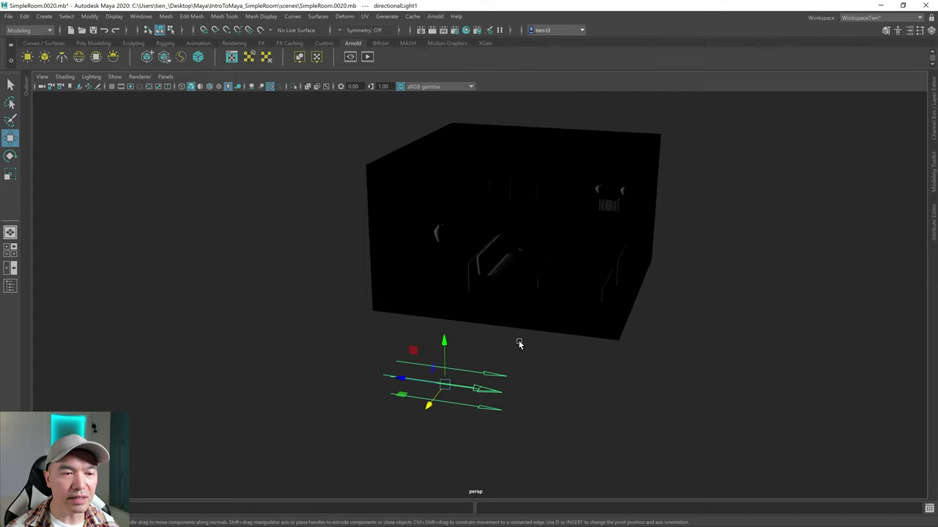
pyautogui.press('e')
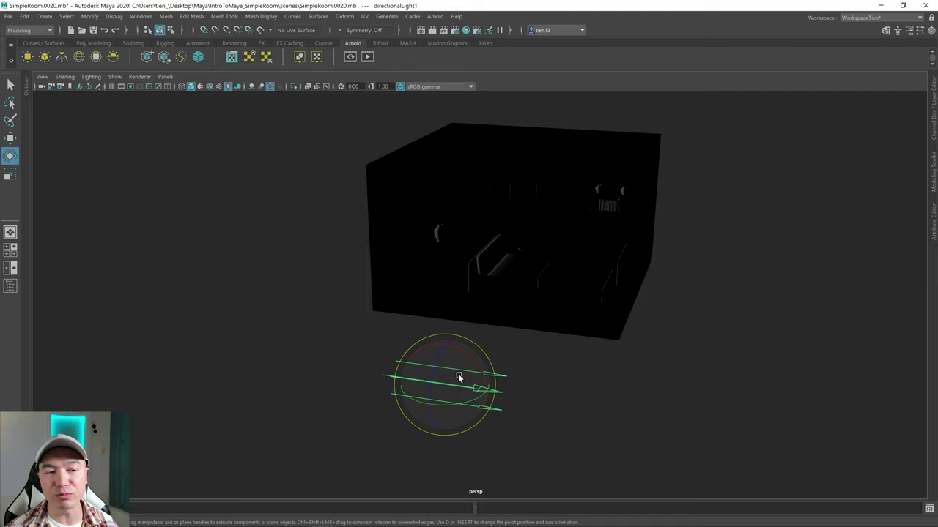
pyautogui.moveTo(459, 377)
pyautogui.mouseDown()
pyautogui.moveTo(492, 414)
pyautogui.moveTo(446, 389)
pyautogui.moveTo(515, 396)
pyautogui.moveTo(465, 397)
pyautogui.moveTo(470, 390)
pyautogui.mouseUp()
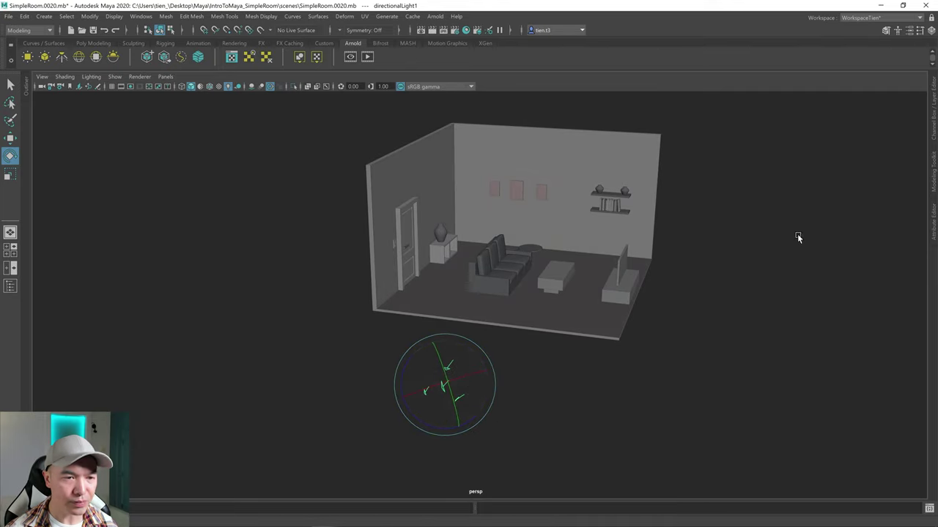
# Raise directionalLightShape1's Intensity to 3.351 in the Attribute Editor, then close it.
pyautogui.click(934, 227)
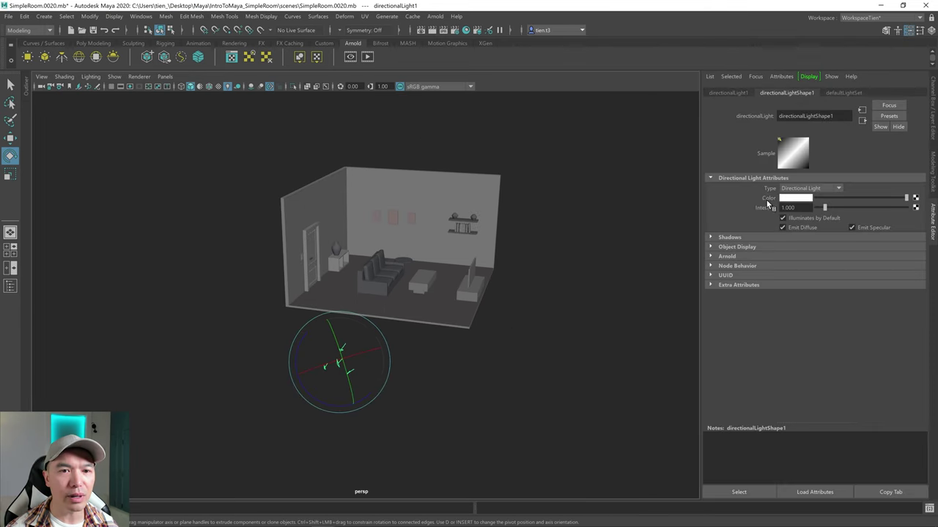
pyautogui.moveTo(826, 204); pyautogui.dragTo(840, 206)
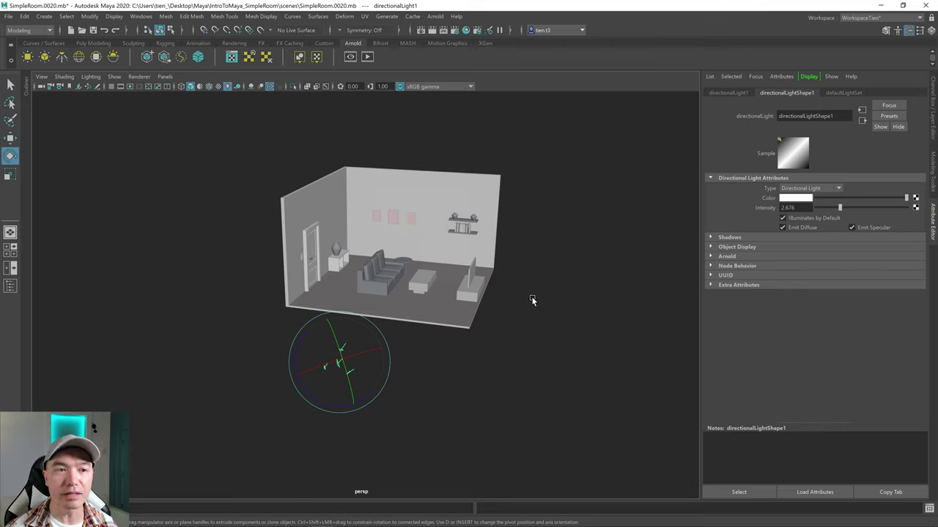
pyautogui.keyDown('alt'); pyautogui.moveTo(533, 296); pyautogui.dragTo(561, 298); pyautogui.keyUp('alt')
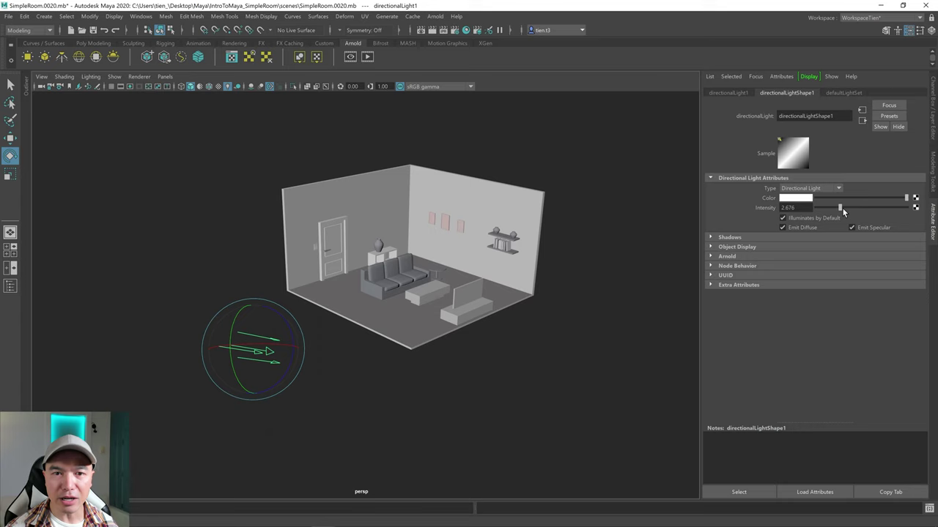
pyautogui.moveTo(841, 207); pyautogui.dragTo(845, 205)
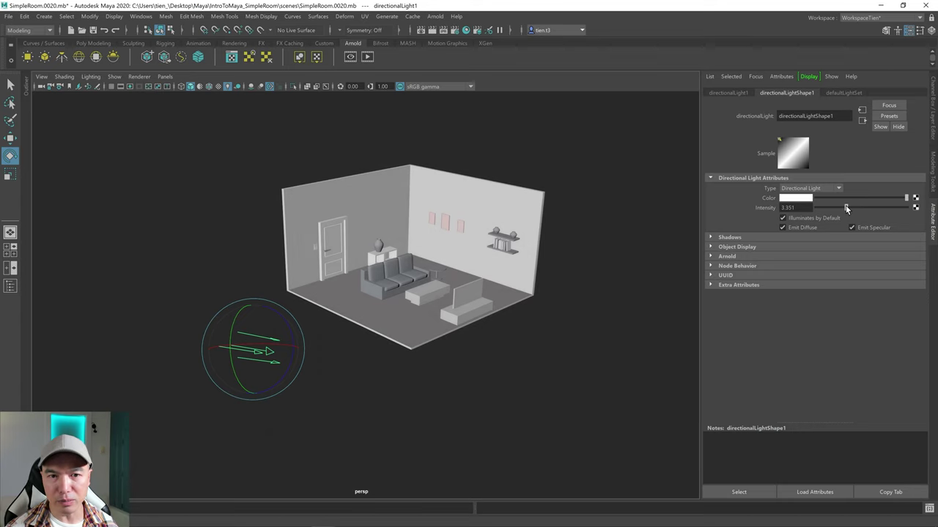
pyautogui.click(934, 226)
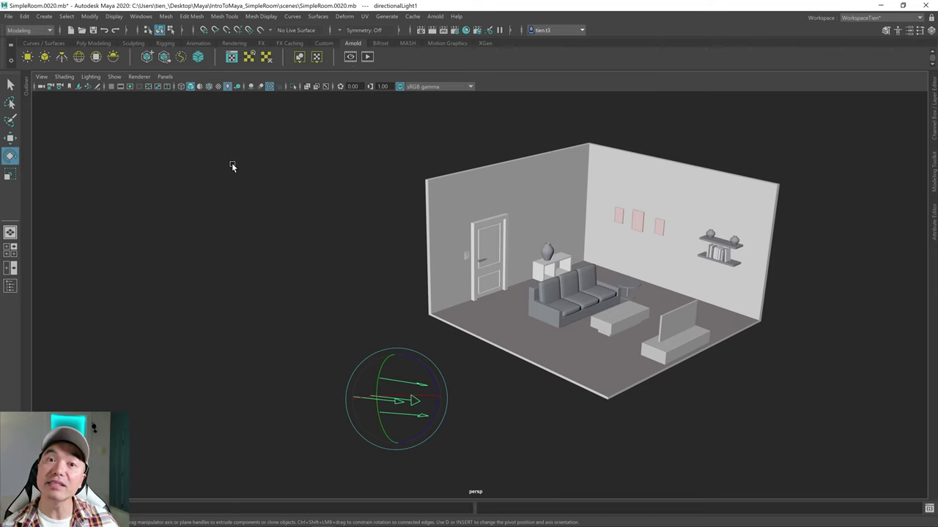
# Switch to the WorkspaceArnold layout and start an Arnold render of the room.
pyautogui.click(919, 18)
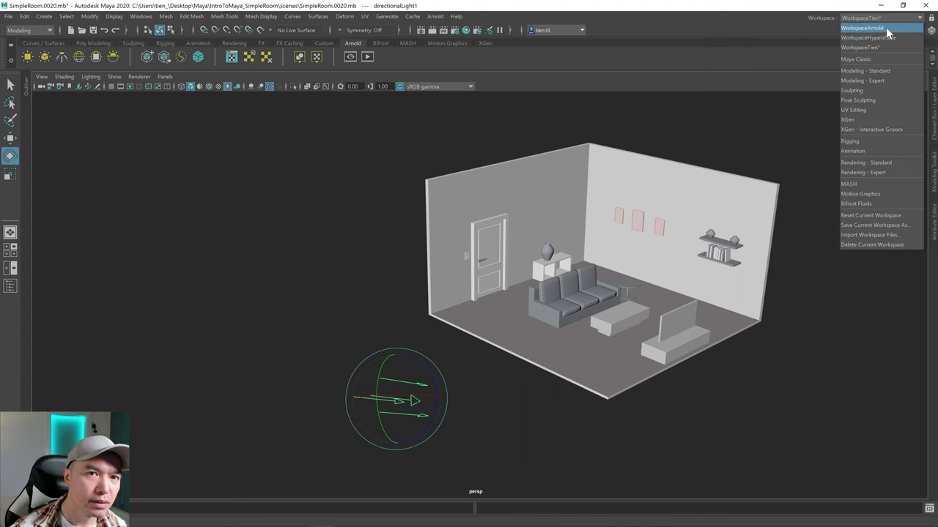
pyautogui.click(886, 27)
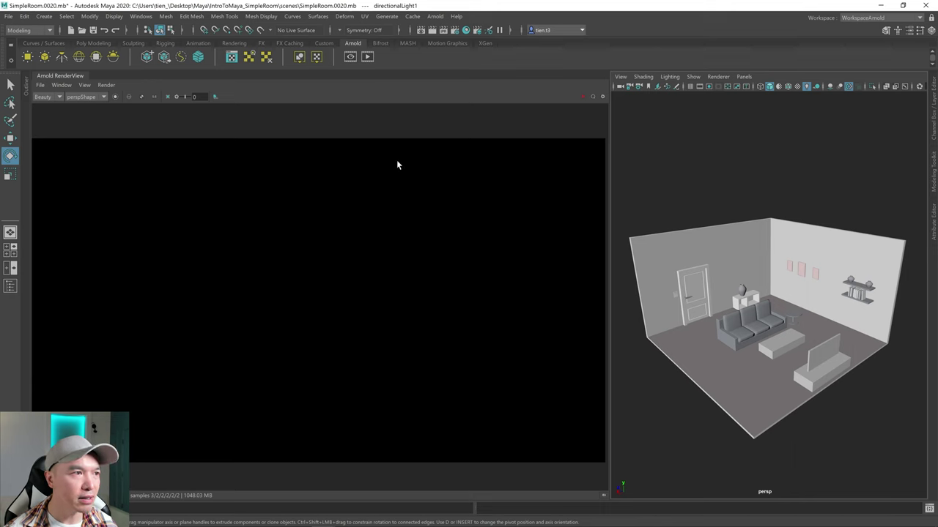
pyautogui.click(582, 99)
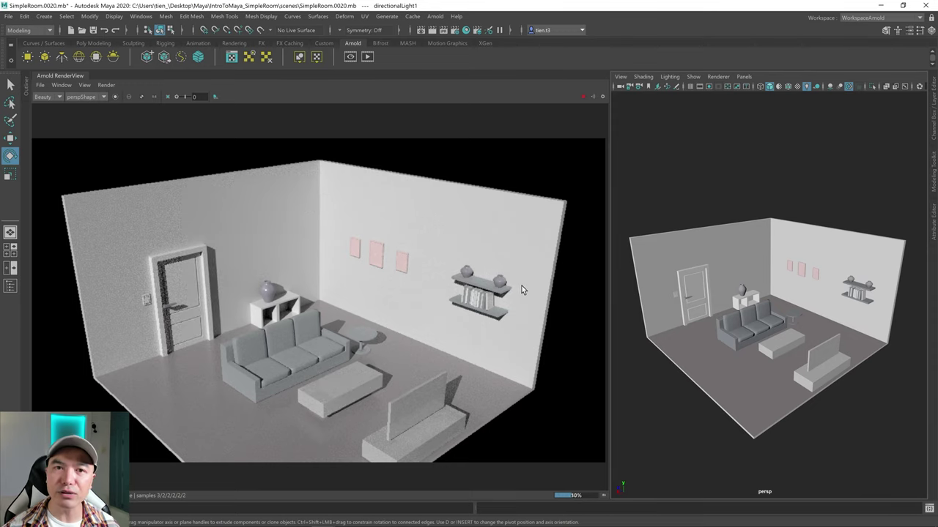
# Let the render finish while browsing Create > Lights without adding anything.
pyautogui.keyDown('alt'); pyautogui.moveTo(806, 366); pyautogui.dragTo(790, 352); pyautogui.keyUp('alt')
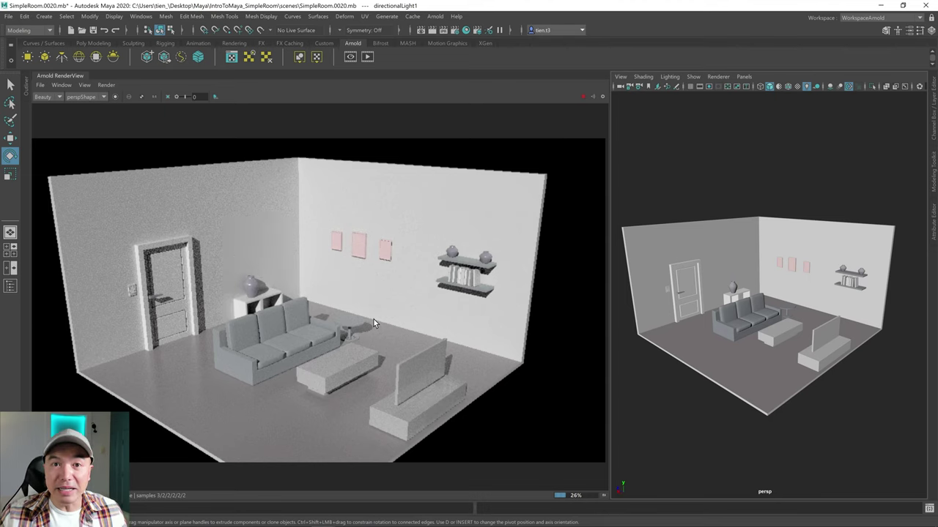
pyautogui.click(44, 16)
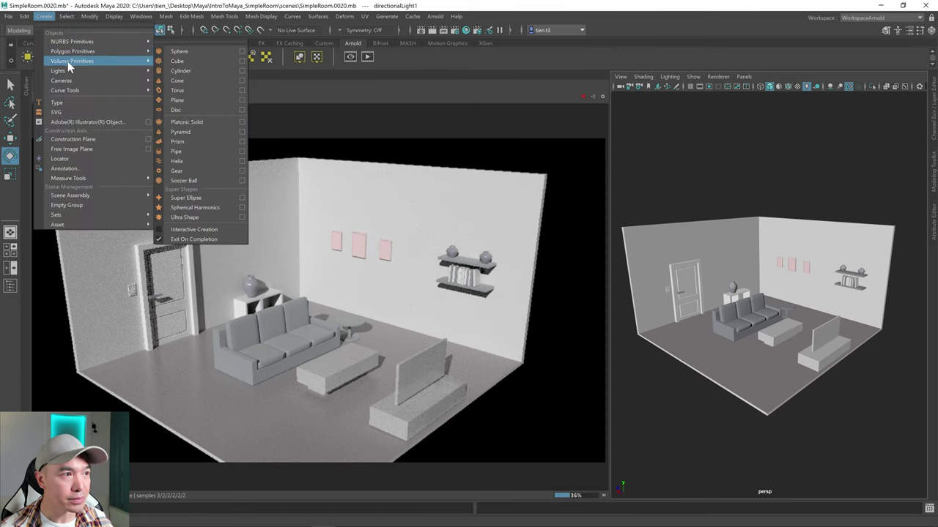
pyautogui.moveTo(70, 72)
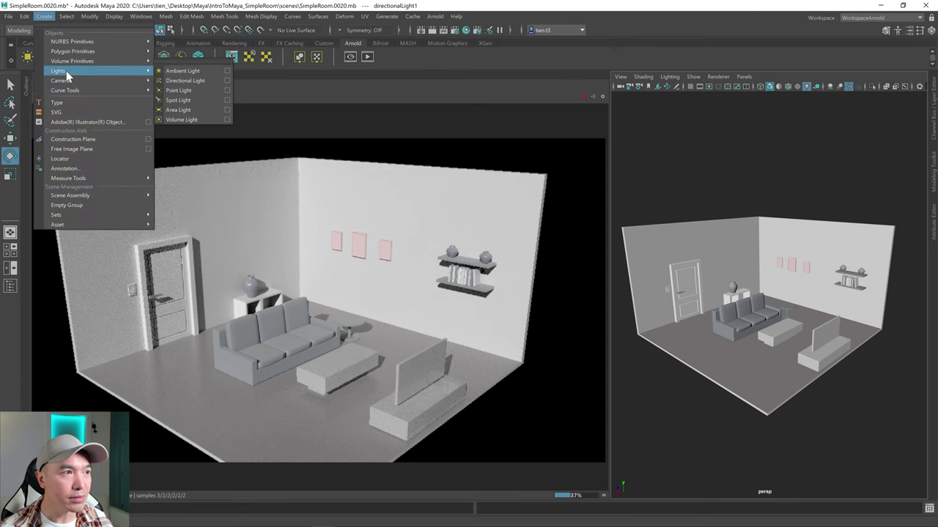
pyautogui.click(183, 120)
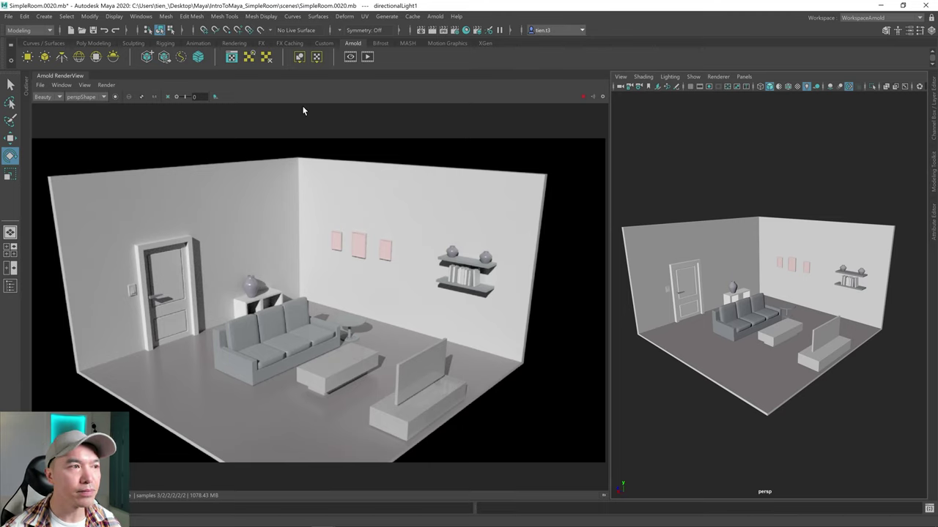
# Switch the interface to the WorkspaceTien layout.
pyautogui.click(921, 19)
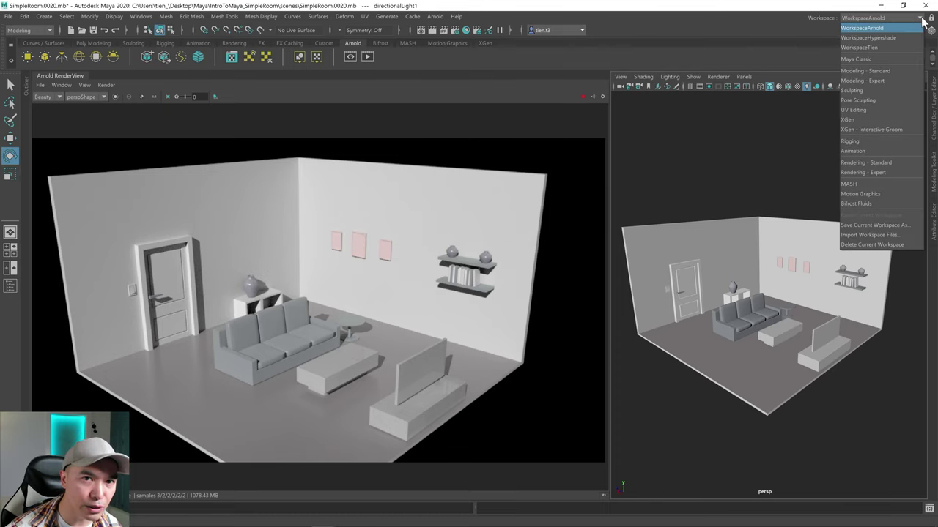
pyautogui.click(583, 97)
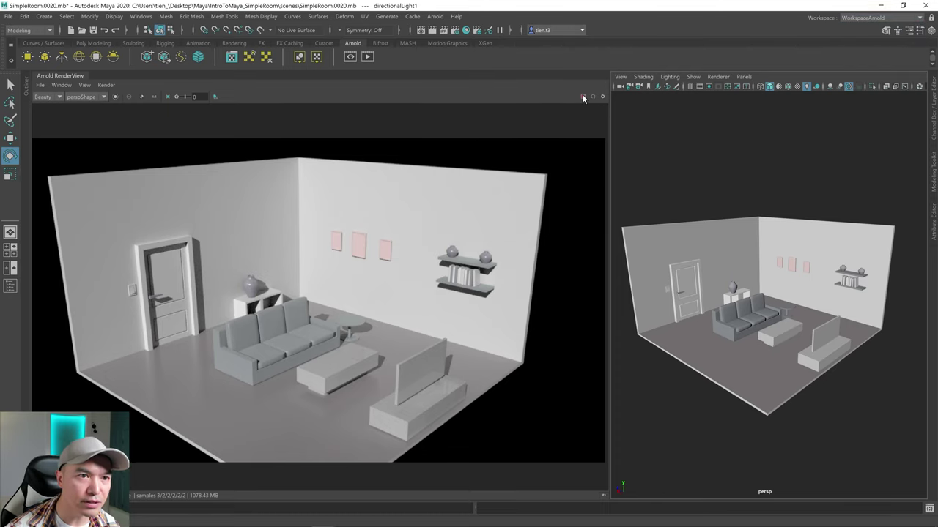
pyautogui.click(921, 18)
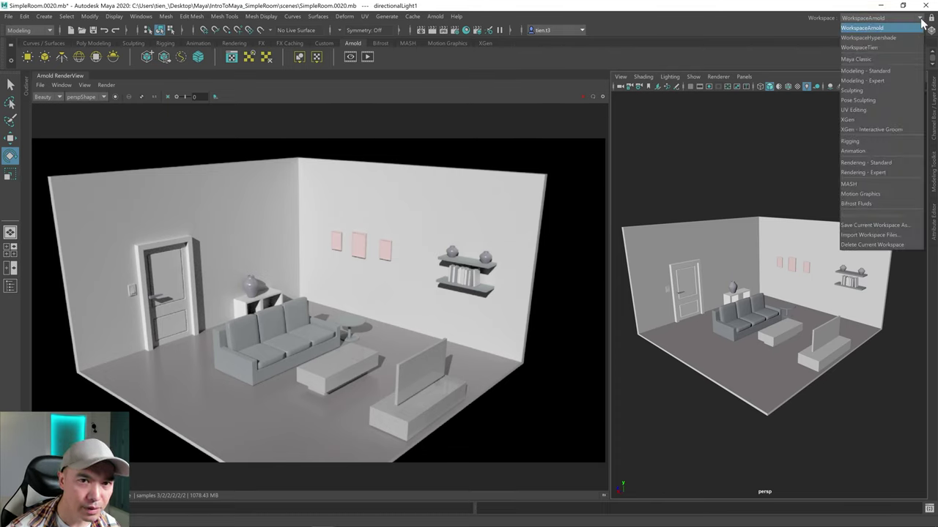
pyautogui.click(866, 47)
# Tumble the perspective view to frame the whole room and open Create > Cameras.
pyautogui.scroll(-6, 635, 172)
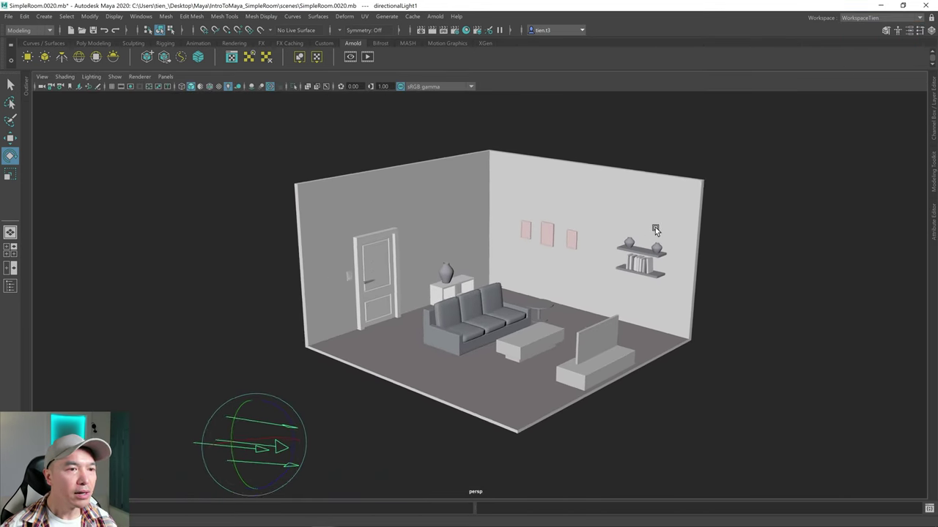
pyautogui.keyDown('alt'); pyautogui.moveTo(655, 226); pyautogui.dragTo(659, 261); pyautogui.keyUp('alt')
pyautogui.keyDown('alt'); pyautogui.moveTo(554, 416); pyautogui.dragTo(575, 352); pyautogui.keyUp('alt')
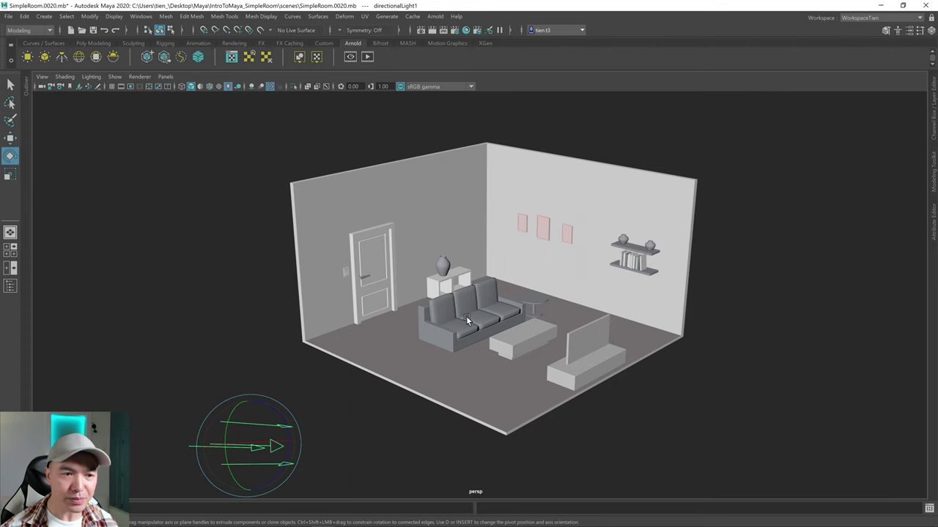
pyautogui.keyDown('alt'); pyautogui.moveTo(464, 324); pyautogui.dragTo(423, 292); pyautogui.keyUp('alt')
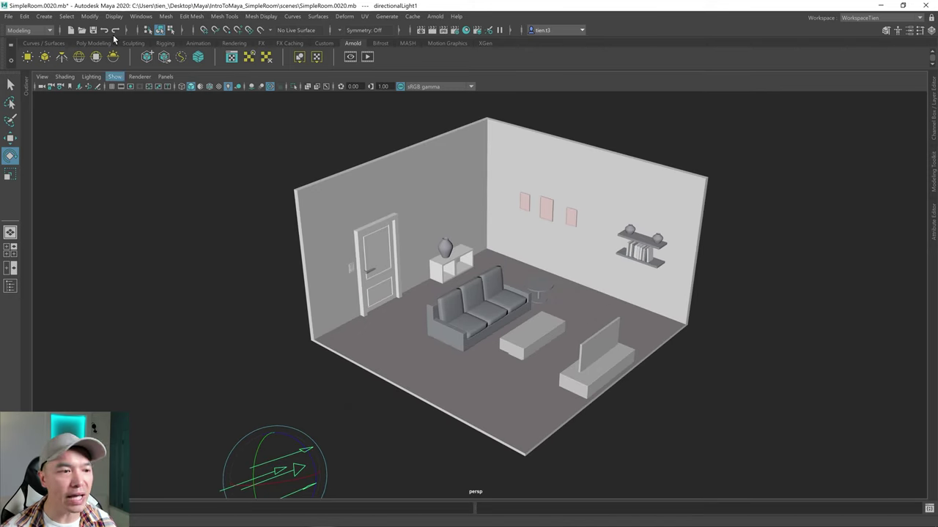
pyautogui.click(45, 16)
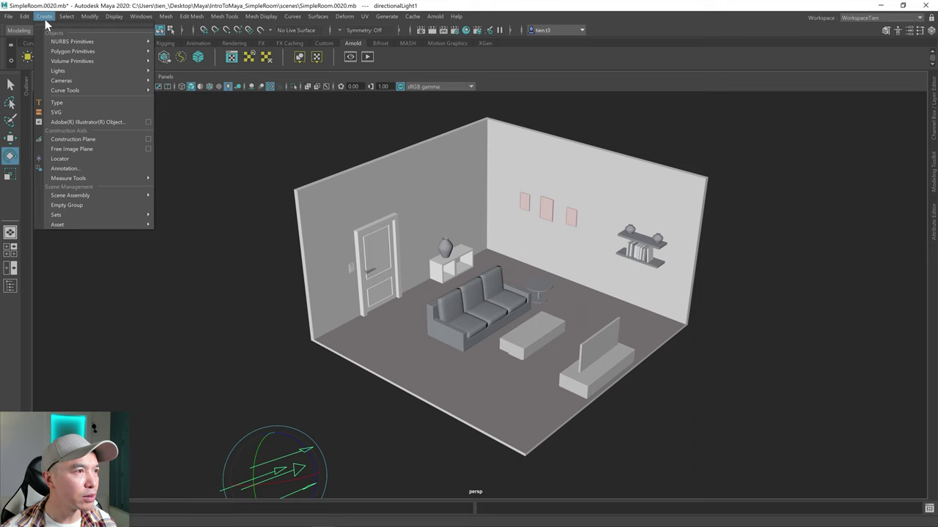
pyautogui.moveTo(79, 80)
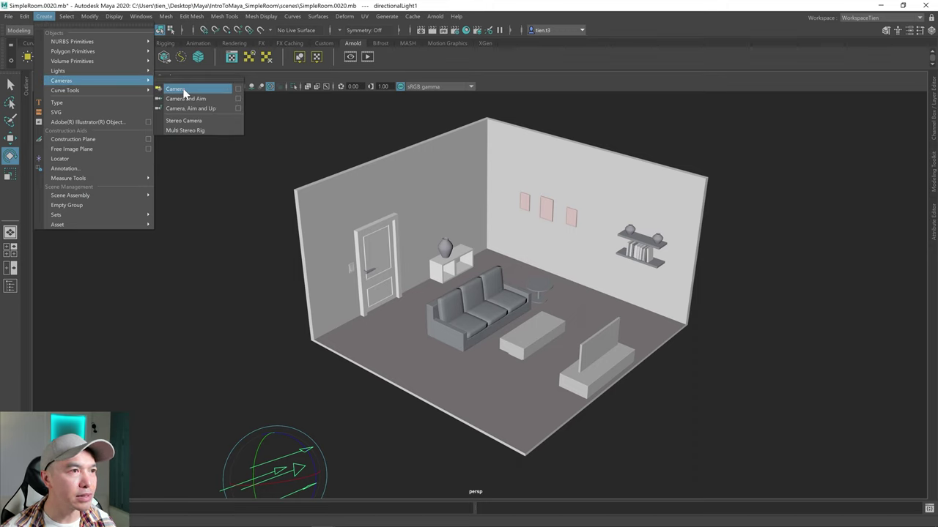
# Create a camera and rename camera1 to IsometricCam in the Outliner.
pyautogui.click(179, 89)
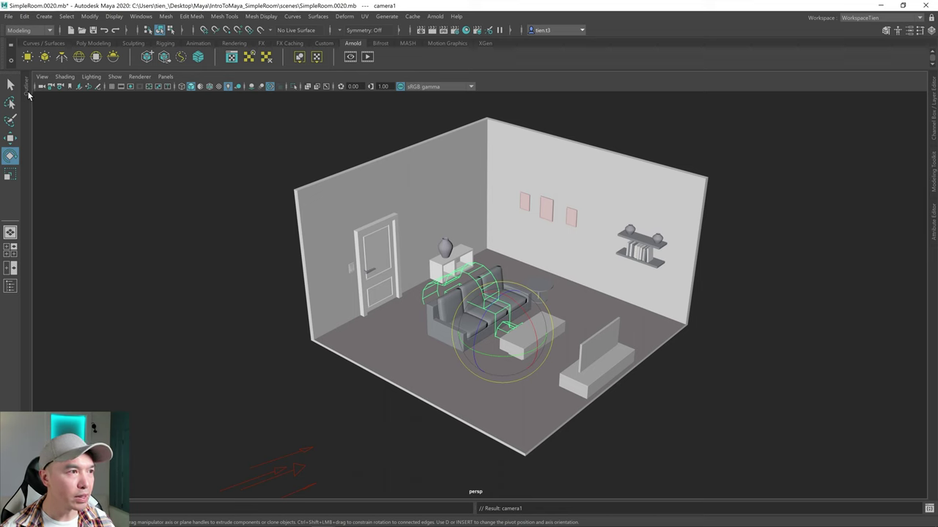
pyautogui.click(27, 87)
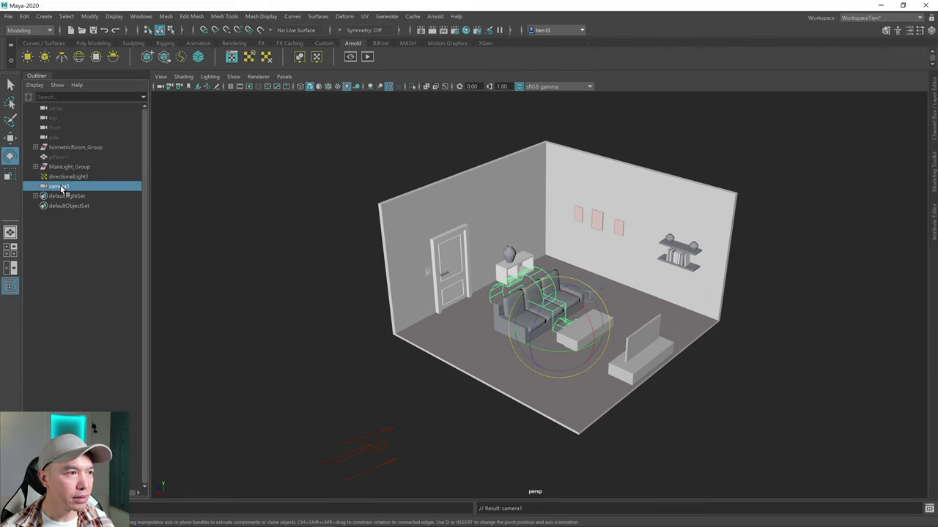
pyautogui.doubleClick(63, 187)
pyautogui.write('Is')
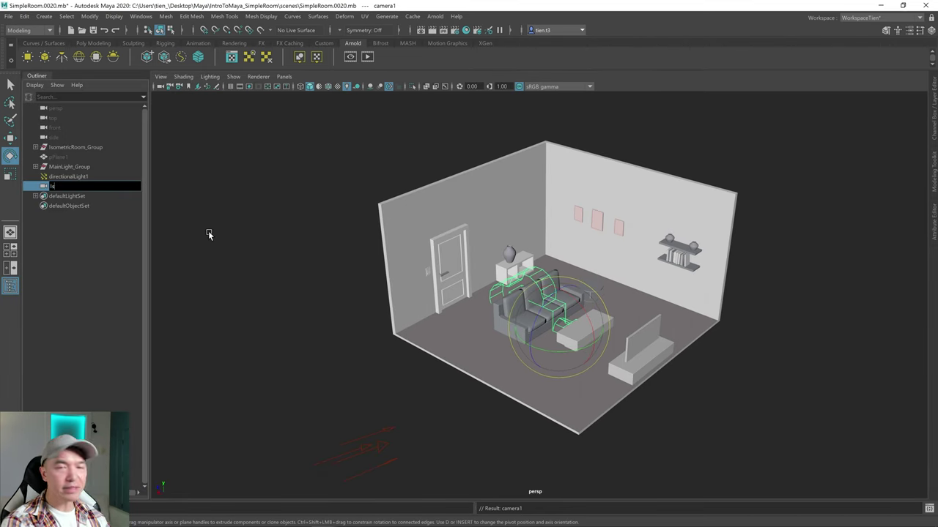
pyautogui.write('ometricCam')
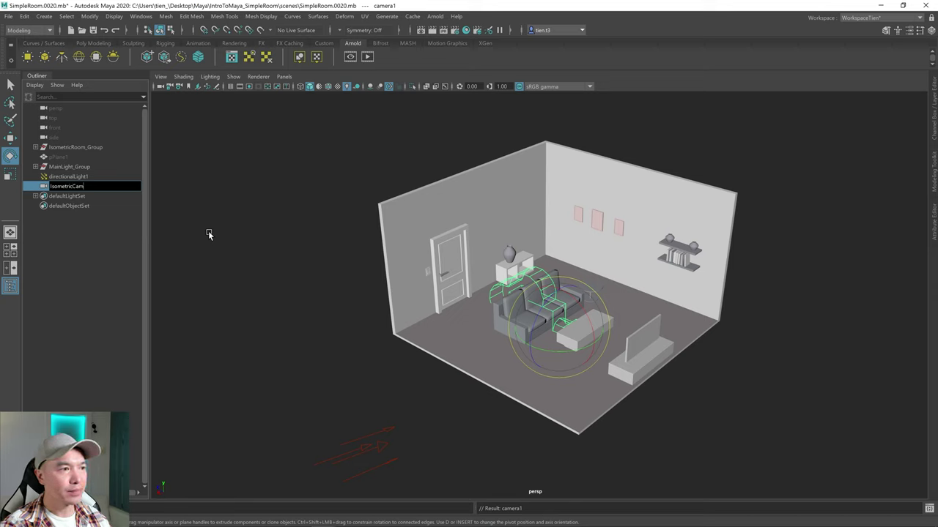
pyautogui.press('Return')
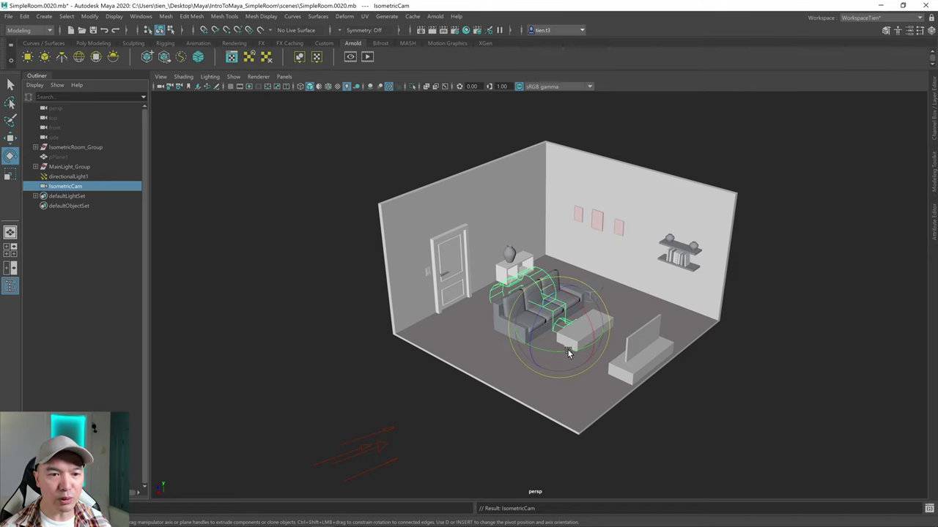
# Rotate IsometricCam from lying flat to upright and hide the Outliner.
pyautogui.moveTo(567, 348); pyautogui.dragTo(615, 338)
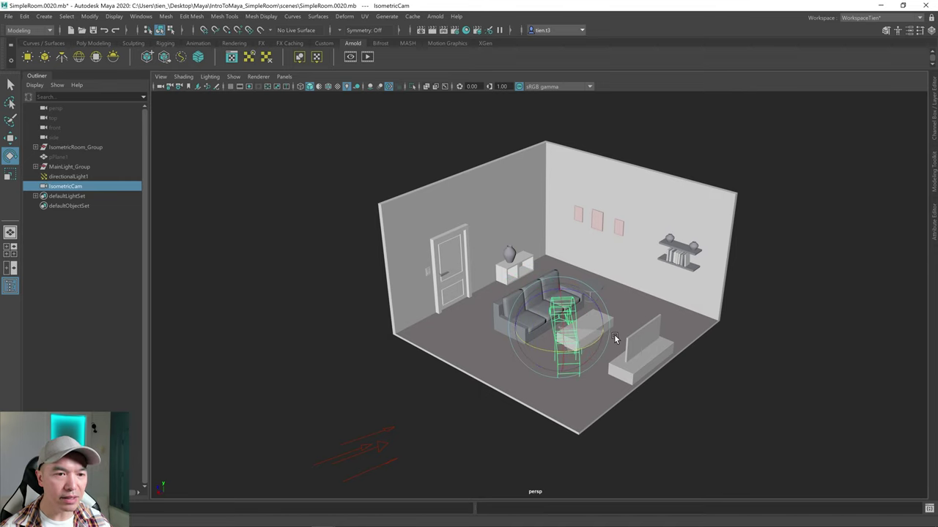
pyautogui.scroll(-3, 479, 323)
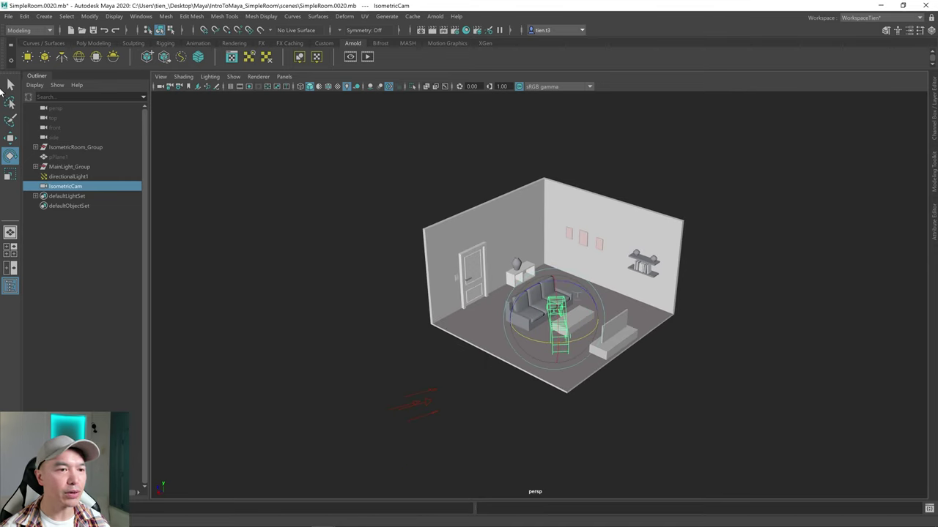
pyautogui.click(48, 76)
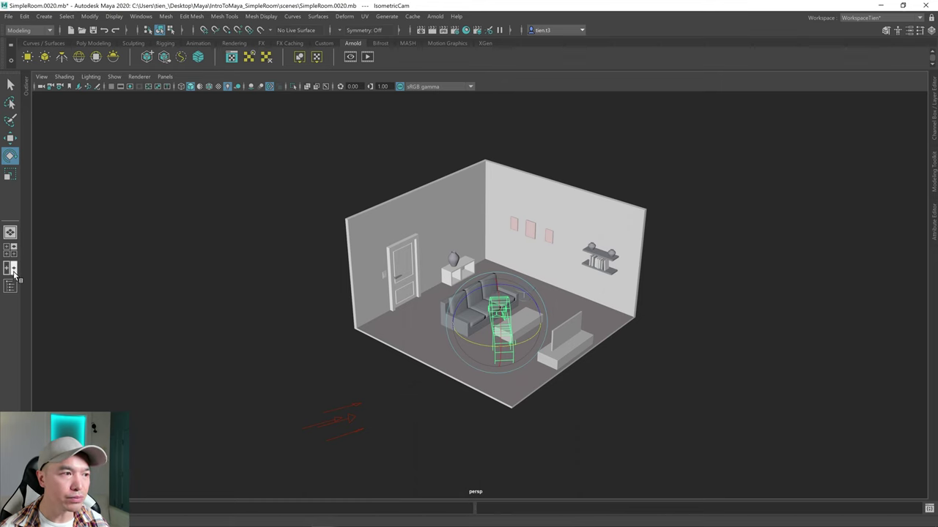
# Split into two side-by-side viewports with the left one looking through IsometricCam.
pyautogui.click(11, 269)
pyautogui.scroll(-5, 324, 215)
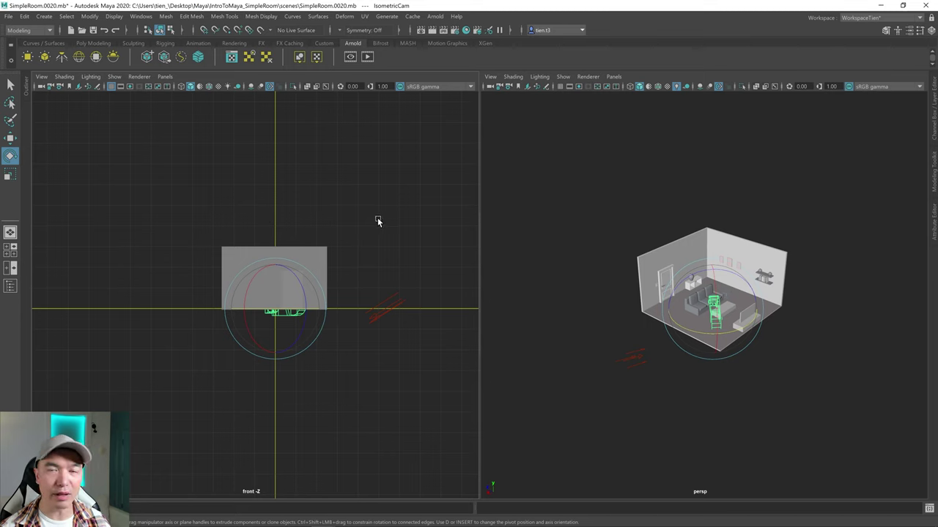
pyautogui.click(165, 76)
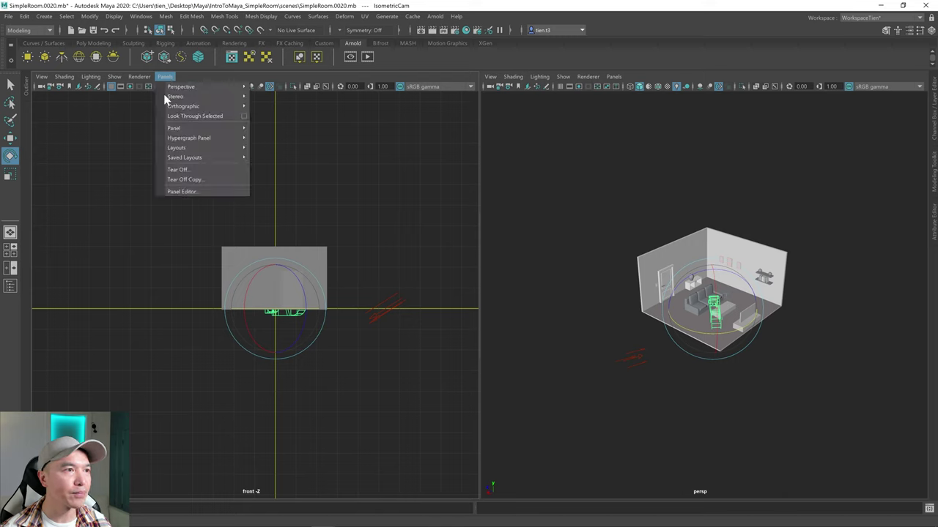
pyautogui.moveTo(189, 88)
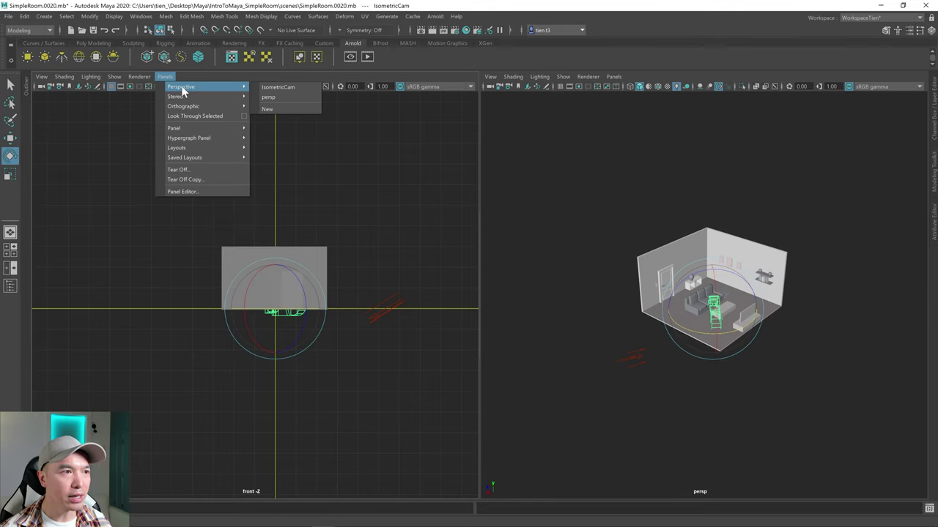
pyautogui.click(277, 88)
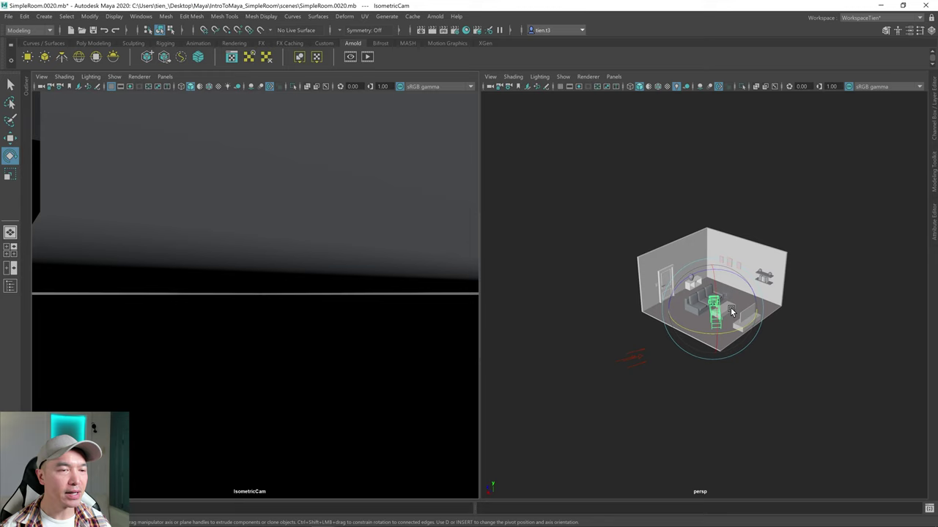
# Move IsometricCam down so its view shows the sofa, checking from a side perspective.
pyautogui.press('w')
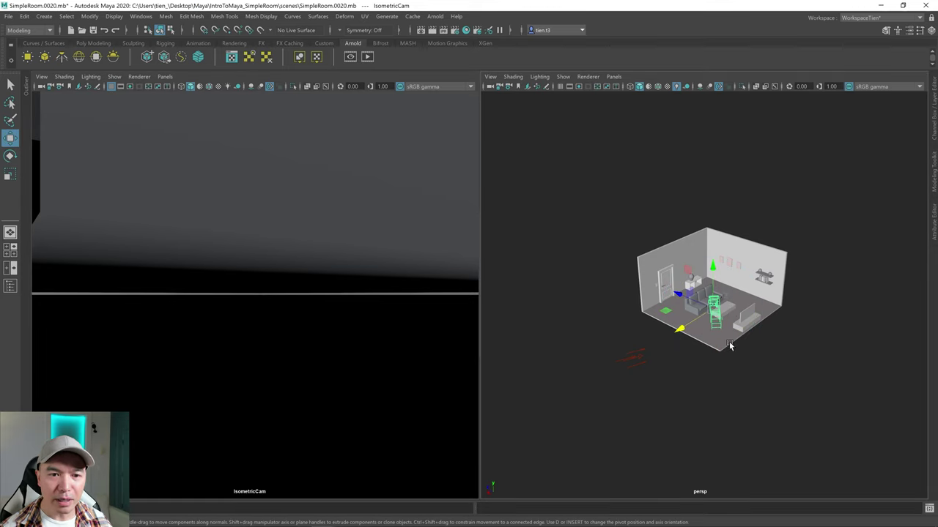
pyautogui.keyDown('alt'); pyautogui.moveTo(711, 342); pyautogui.dragTo(706, 337); pyautogui.keyUp('alt')
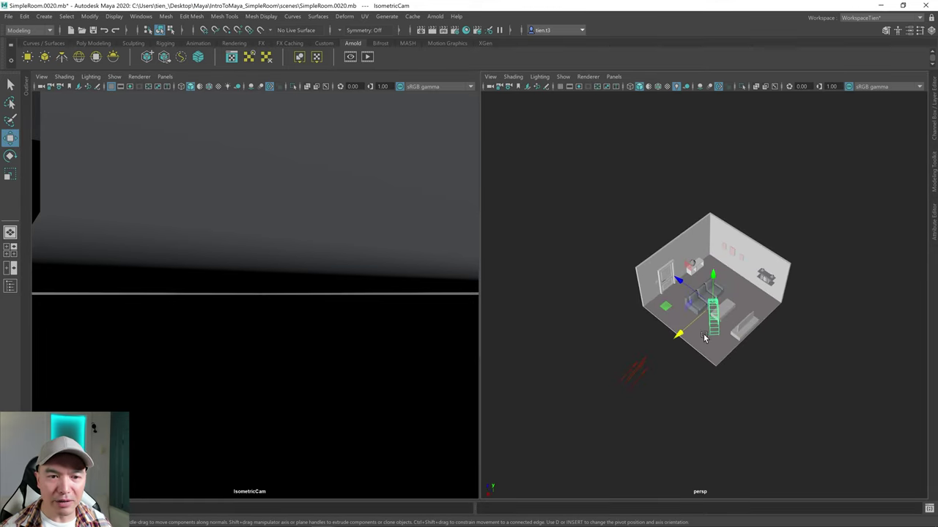
pyautogui.moveTo(663, 305); pyautogui.dragTo(666, 330)
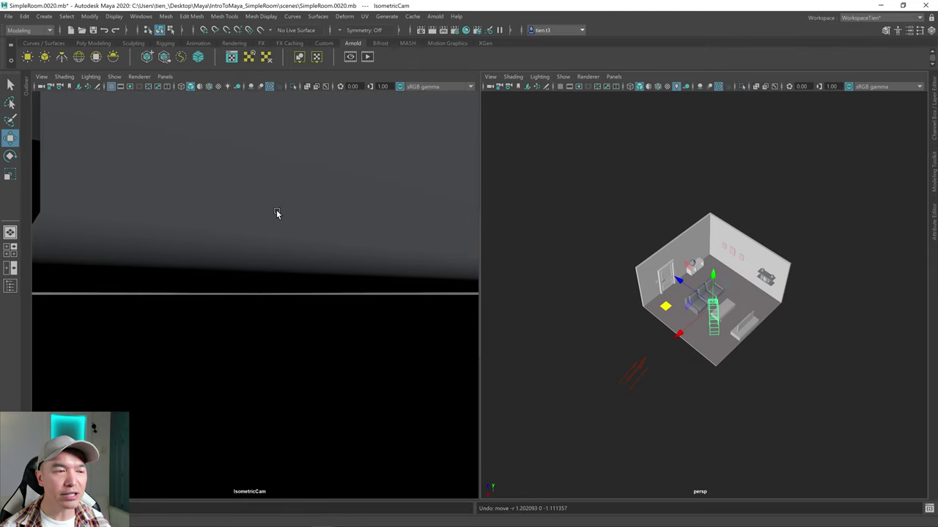
pyautogui.scroll(-10, 276, 214)
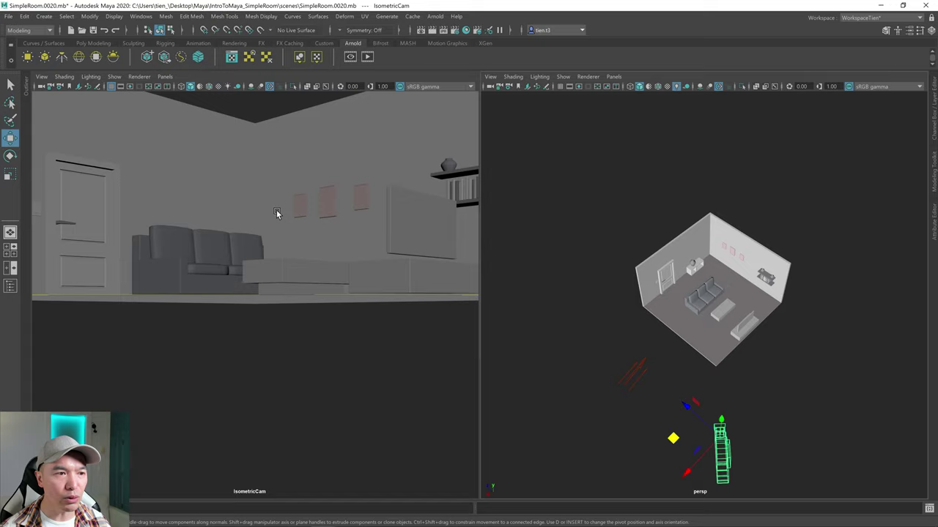
pyautogui.scroll(-6, 287, 211)
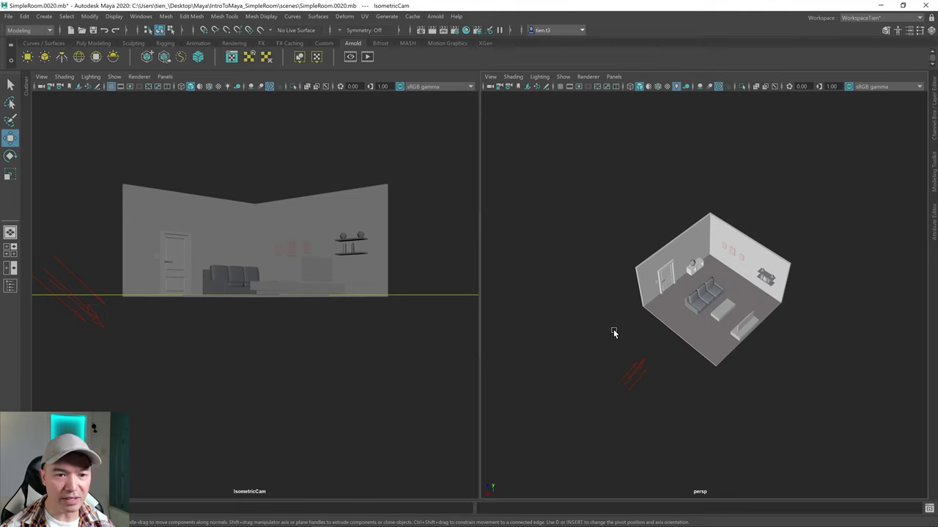
pyautogui.keyDown('alt'); pyautogui.moveTo(613, 330); pyautogui.dragTo(705, 310); pyautogui.keyUp('alt')
# Raise IsometricCam high above the room and tilt it down to frame the whole room.
pyautogui.moveTo(837, 198); pyautogui.dragTo(797, 126)
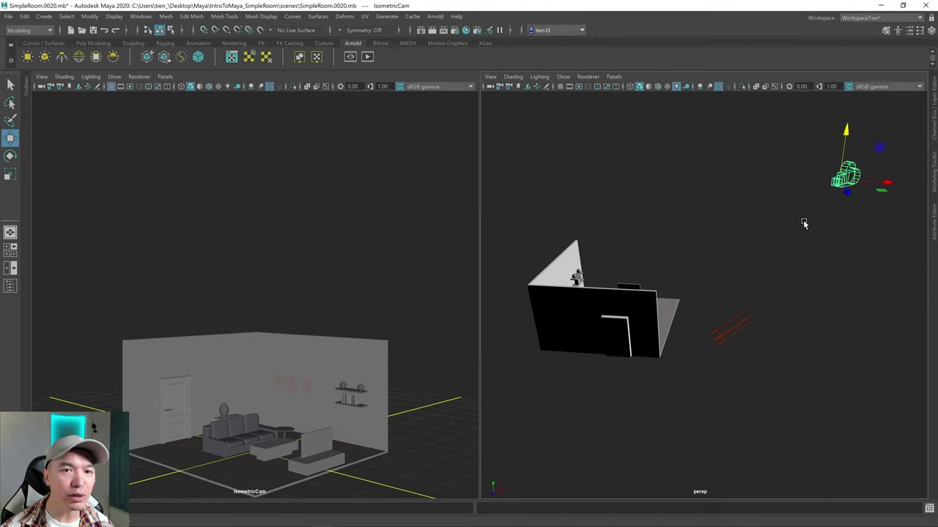
pyautogui.press('e')
pyautogui.moveTo(815, 174); pyautogui.dragTo(822, 171)
pyautogui.press('w')
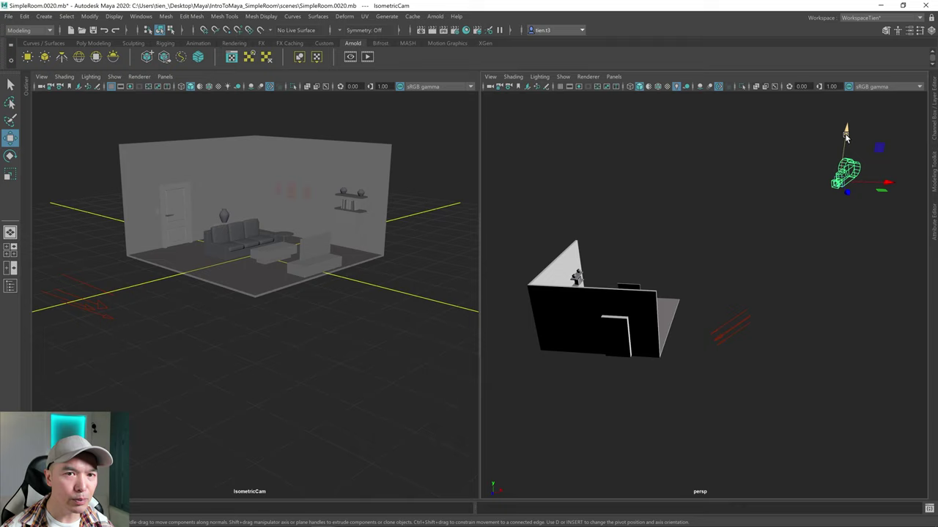
pyautogui.moveTo(847, 132); pyautogui.dragTo(839, 85)
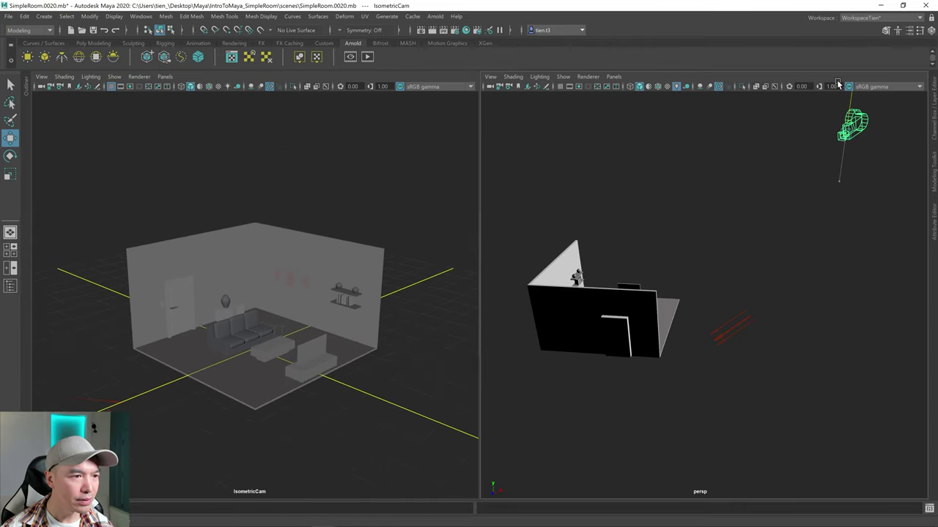
pyautogui.press('e')
pyautogui.moveTo(823, 121); pyautogui.dragTo(823, 108)
pyautogui.scroll(-2, 821, 123)
pyautogui.press('w')
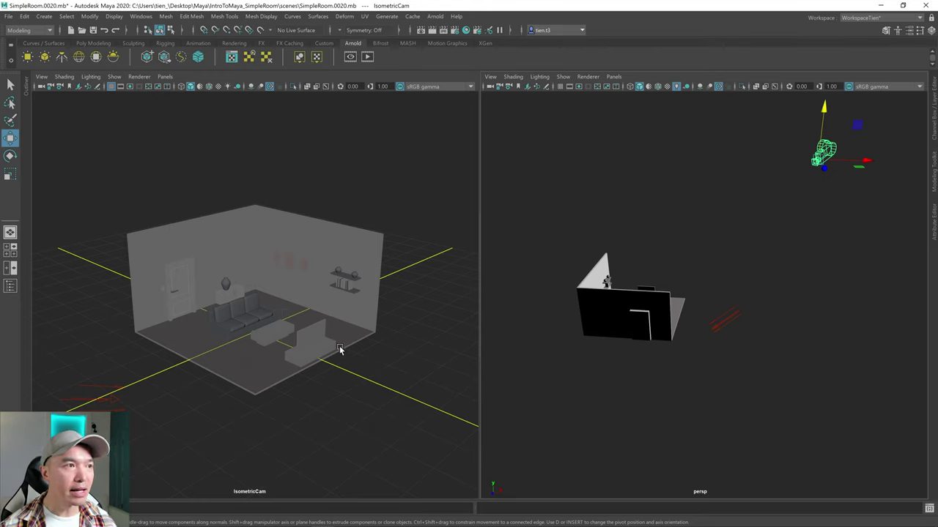
# Turn on the Resolution Gate in IsometricCam's view.
pyautogui.click(42, 77)
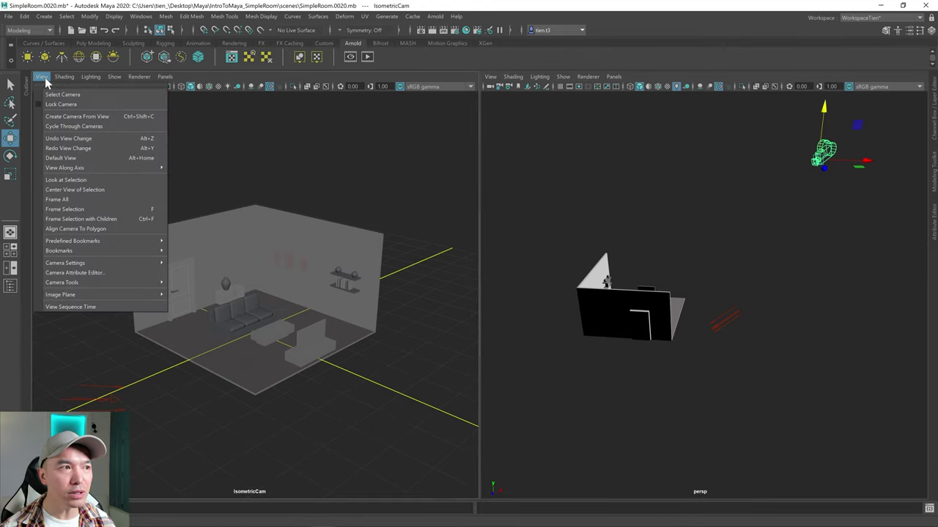
pyautogui.moveTo(82, 265)
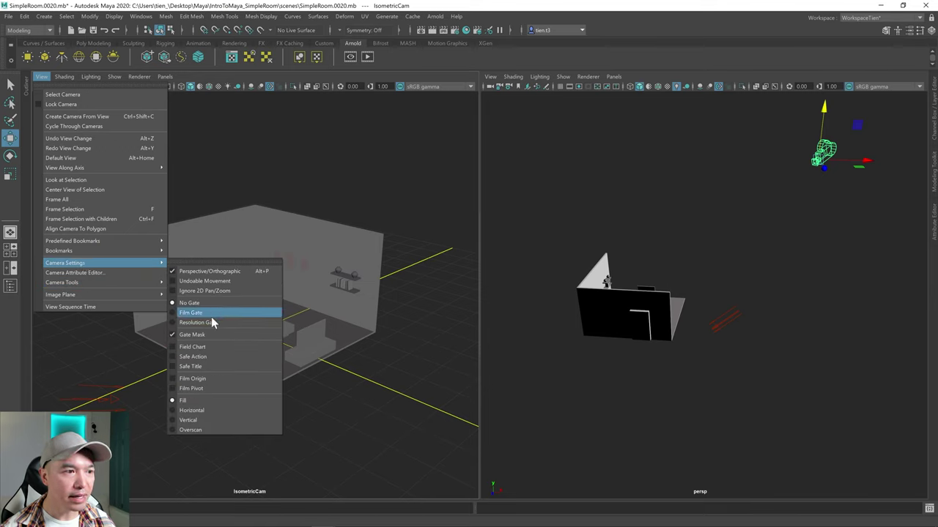
pyautogui.click(171, 321)
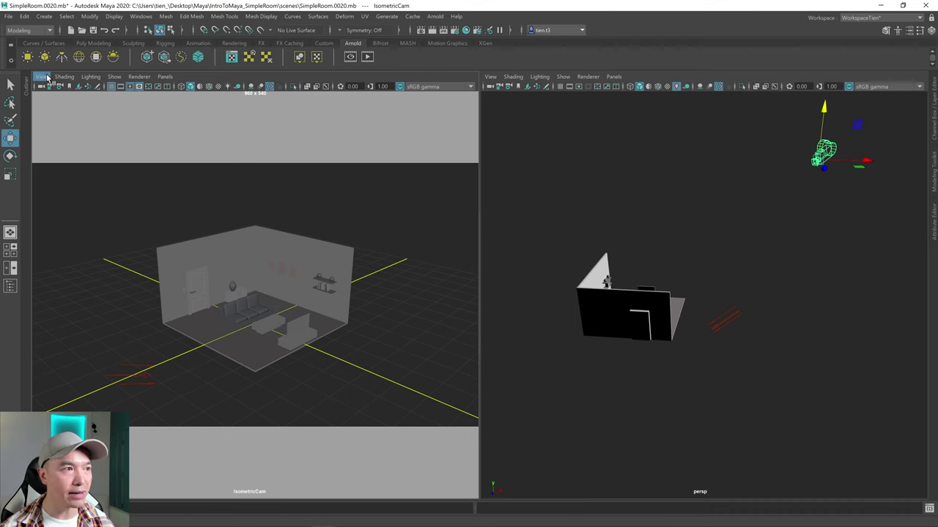
# Turn on Overscan around the render frame in IsometricCam's view.
pyautogui.click(41, 77)
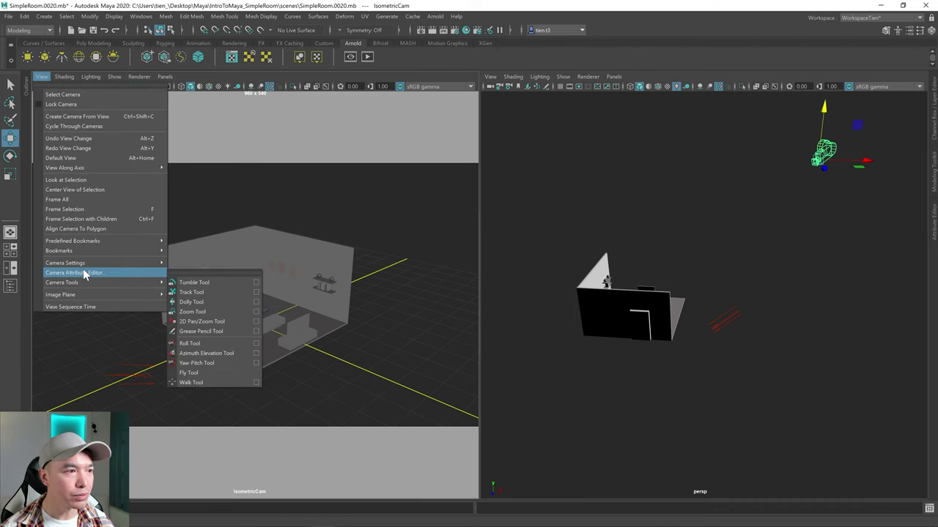
pyautogui.moveTo(83, 263)
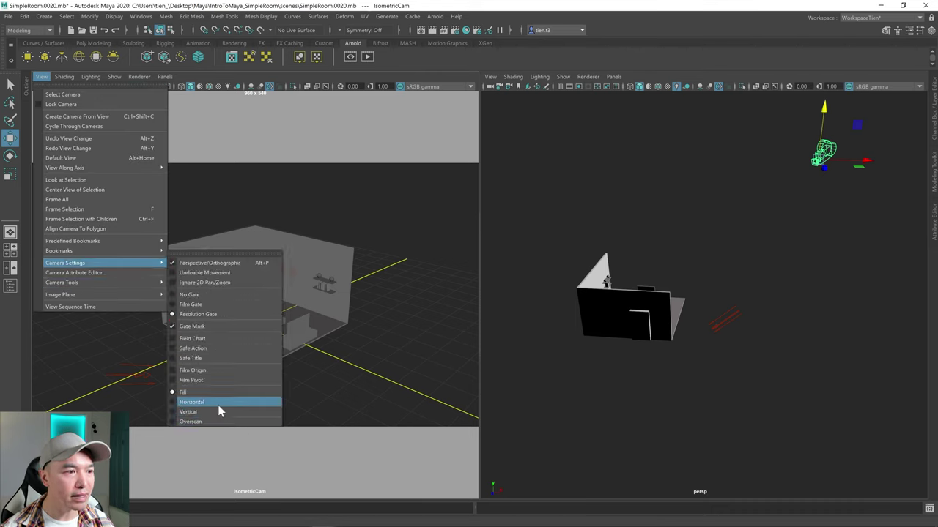
pyautogui.click(191, 422)
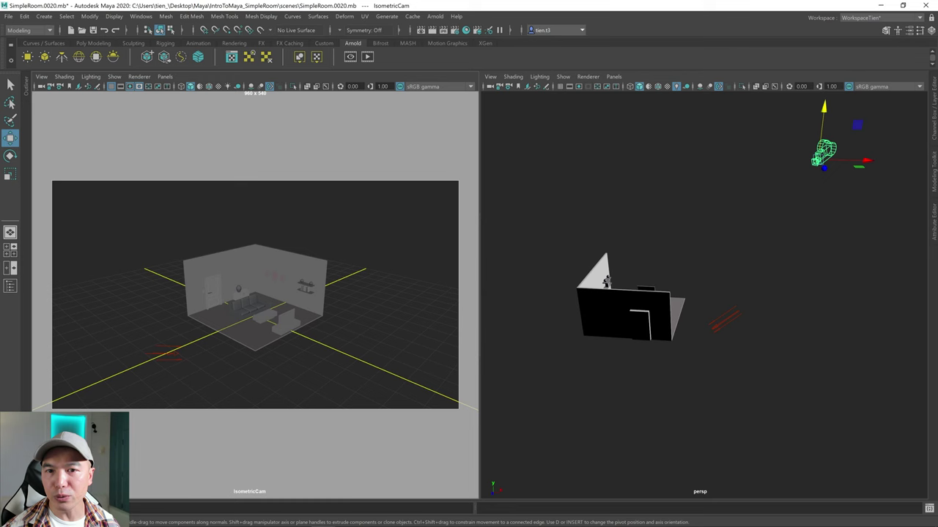
# Lower IsometricCamShape's Gate Mask Opacity from 0.700 to 0.150 under Display Options.
pyautogui.click(934, 230)
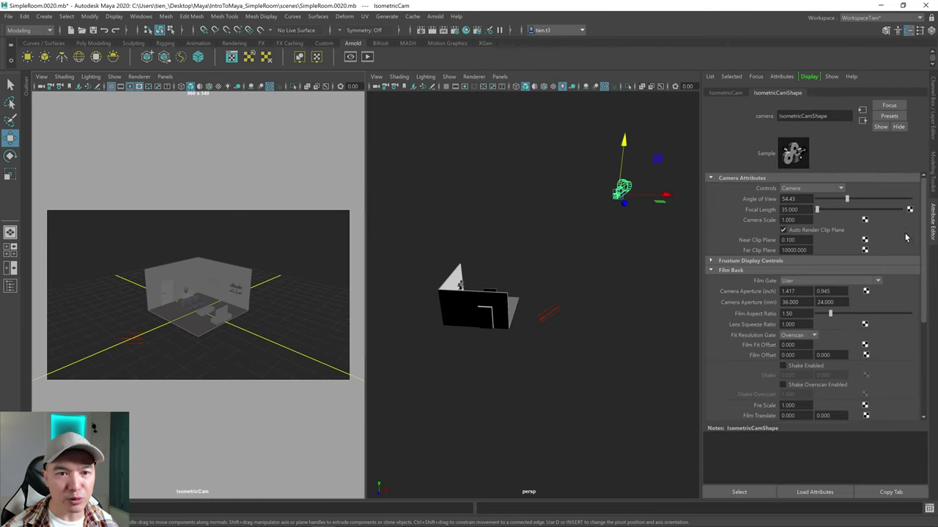
pyautogui.scroll(-3, 843, 322)
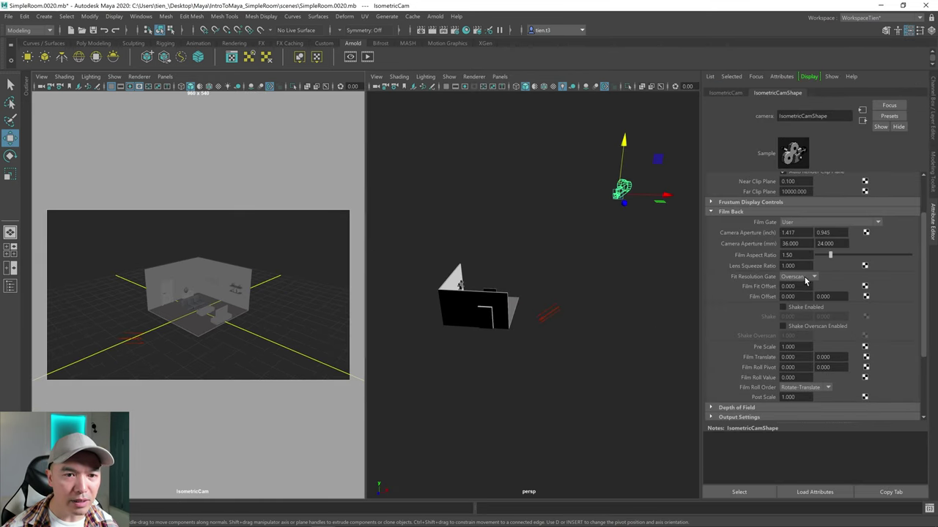
pyautogui.click(749, 212)
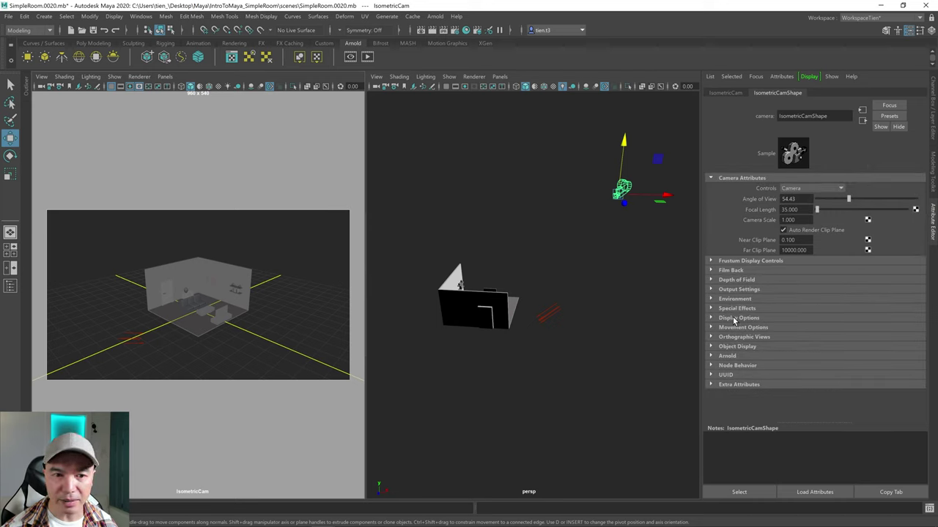
pyautogui.click(734, 319)
pyautogui.scroll(-2, 835, 308)
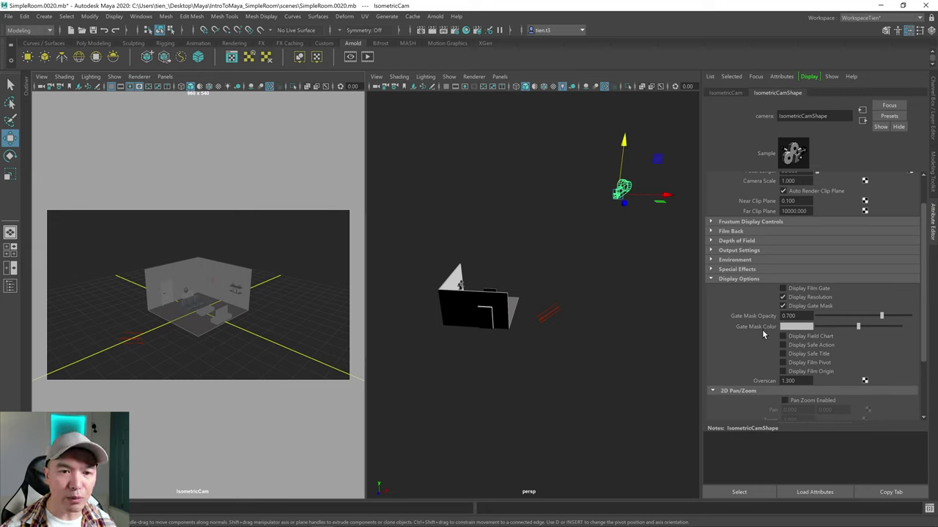
pyautogui.moveTo(884, 315); pyautogui.dragTo(831, 316)
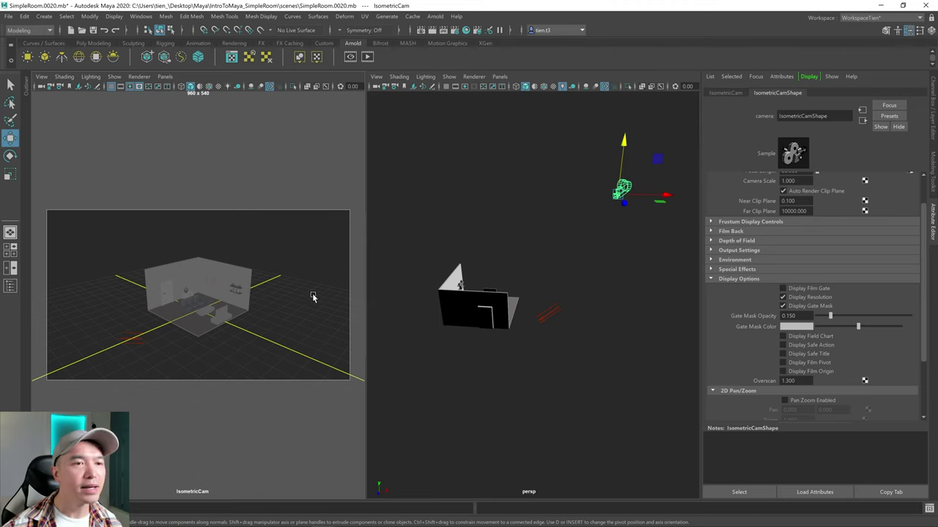
pyautogui.click(933, 223)
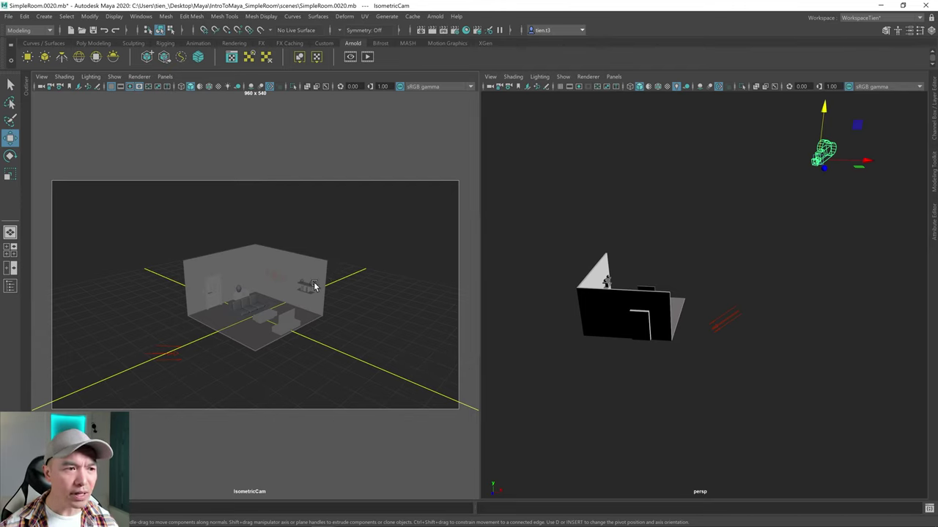
# Dolly IsometricCam closer so the room fills more of its frame, then deselect the camera.
pyautogui.scroll(2, 314, 285)
pyautogui.scroll(2, 313, 286)
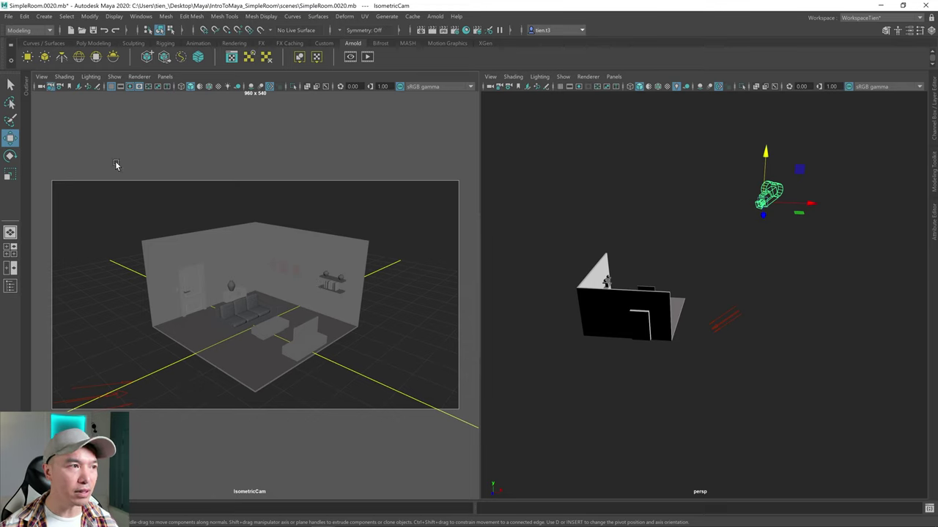
pyautogui.click(359, 234)
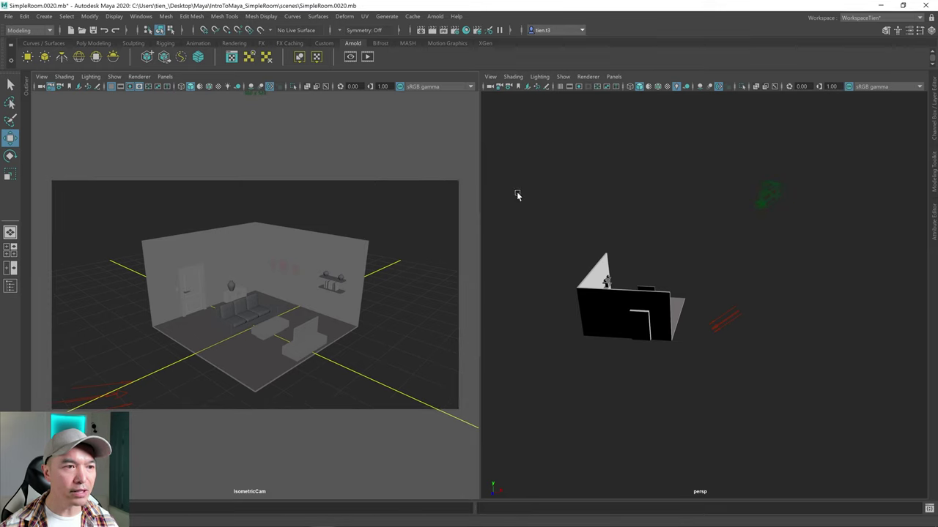
# Orbit and zoom the persp view to a close-up of the room's front.
pyautogui.scroll(-2, 784, 283)
pyautogui.keyDown('alt'); pyautogui.moveTo(784, 282); pyautogui.dragTo(704, 288); pyautogui.keyUp('alt')
pyautogui.scroll(5, 711, 289)
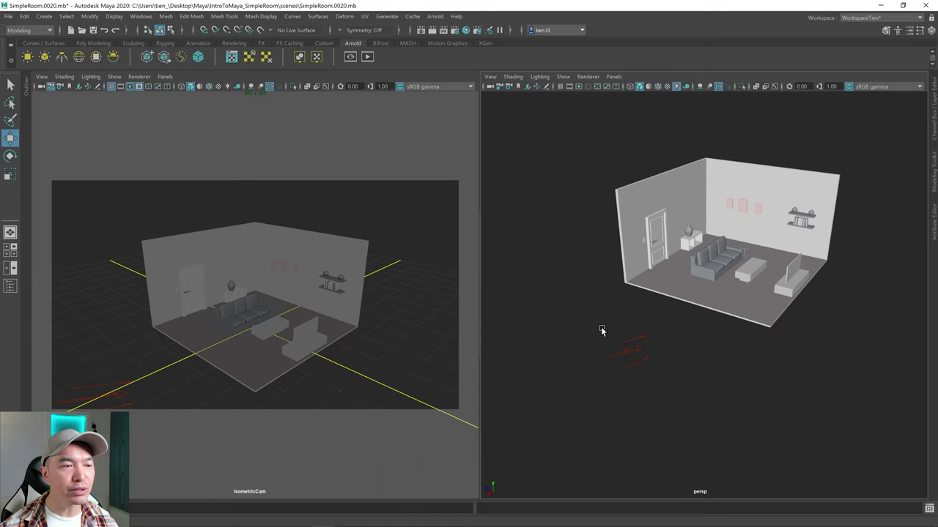
pyautogui.keyDown('alt'); pyautogui.moveTo(731, 321); pyautogui.dragTo(693, 331); pyautogui.keyUp('alt')
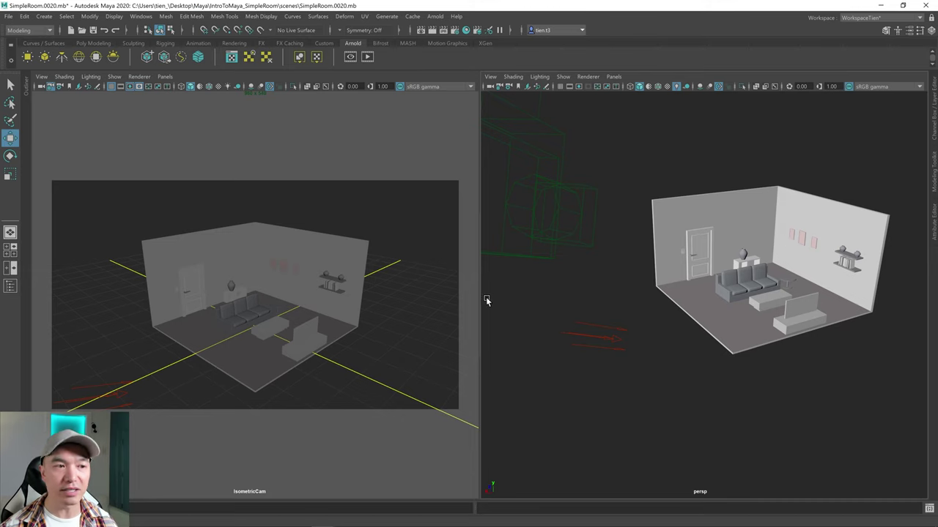
pyautogui.scroll(5, 636, 293)
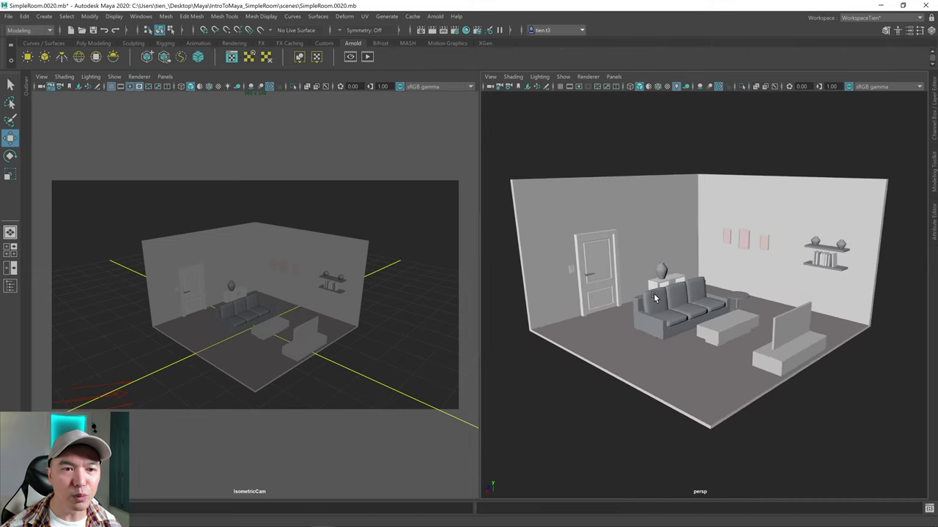
pyautogui.scroll(-2, 663, 300)
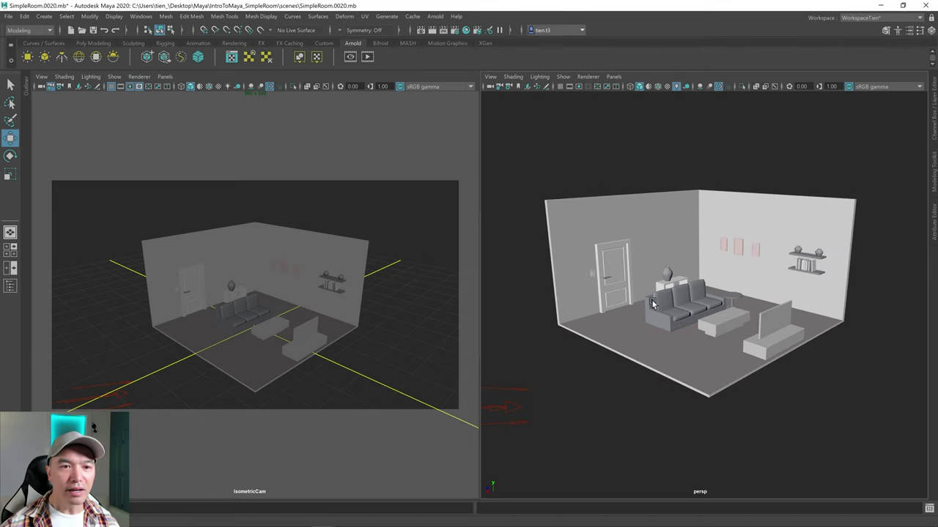
# Start an Arnold preview render and position the RenderView window near the screen centre.
pyautogui.click(367, 57)
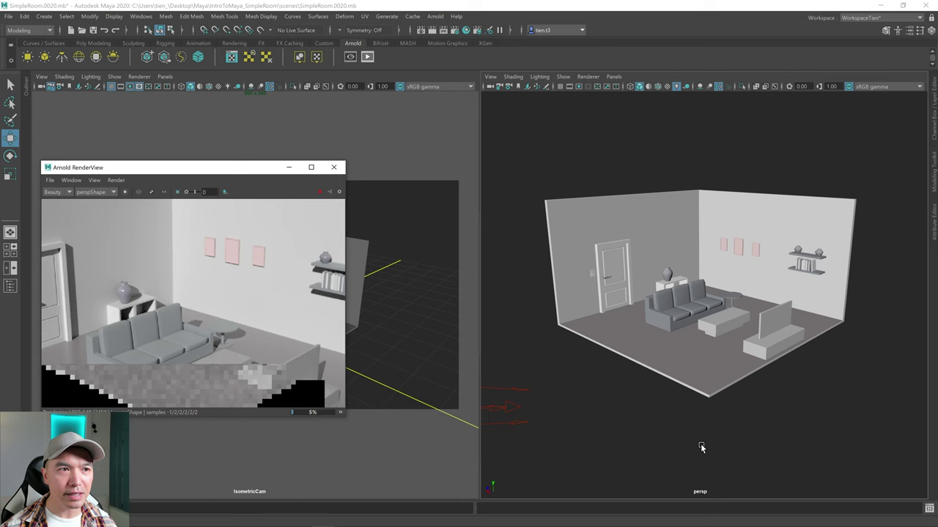
pyautogui.moveTo(189, 171); pyautogui.dragTo(661, 139)
pyautogui.scroll(-2, 720, 249)
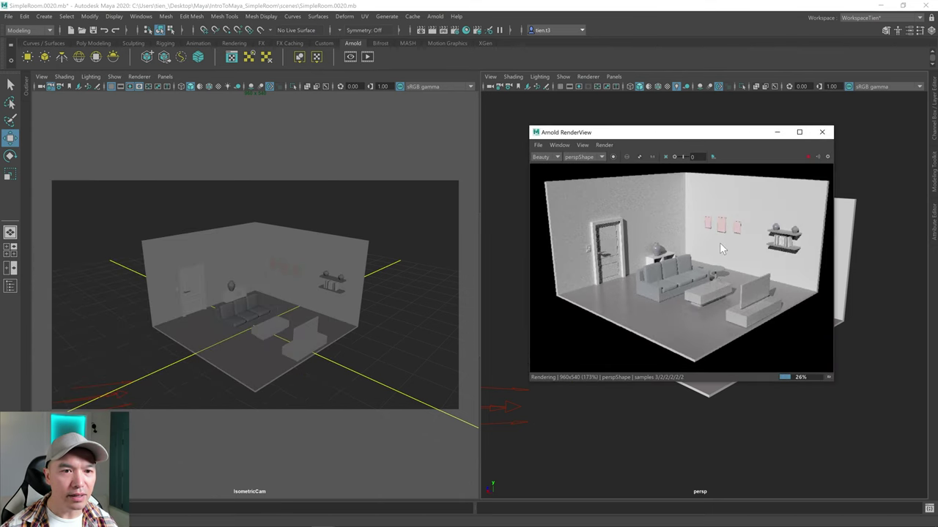
pyautogui.scroll(-1, 719, 243)
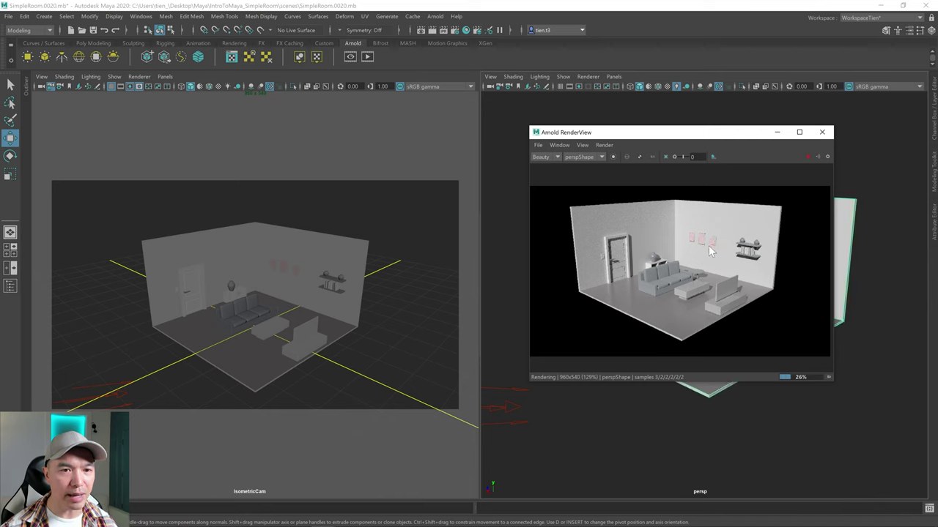
pyautogui.click(703, 248)
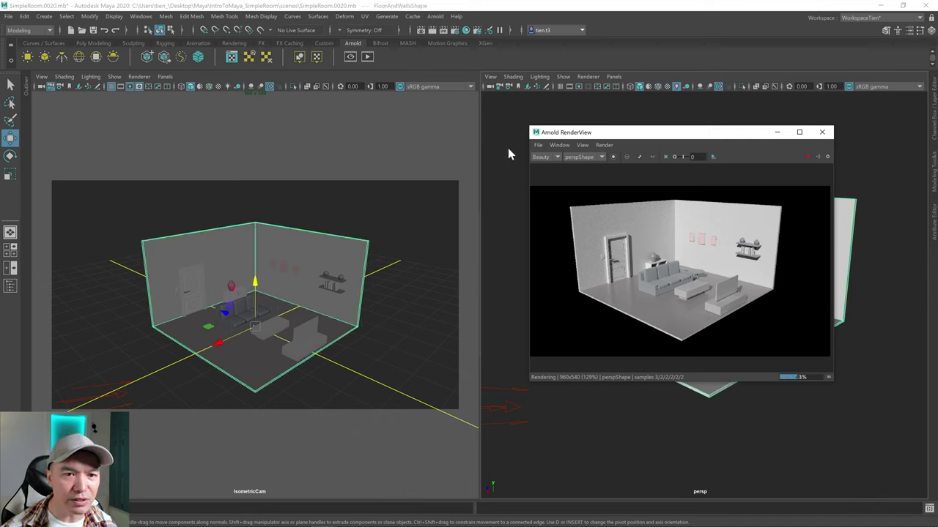
pyautogui.moveTo(582, 132); pyautogui.dragTo(409, 142)
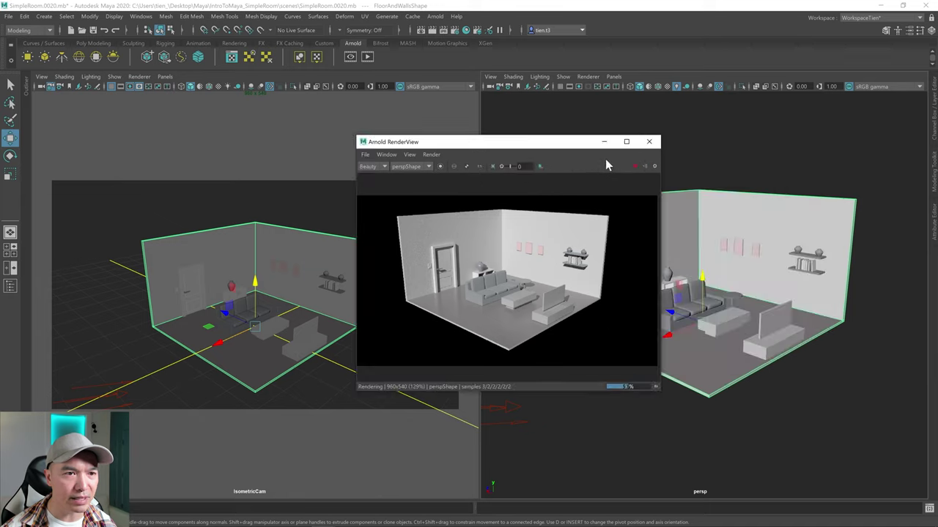
# Re-render the preview from IsometricCamShape, then close the RenderView.
pyautogui.click(430, 165)
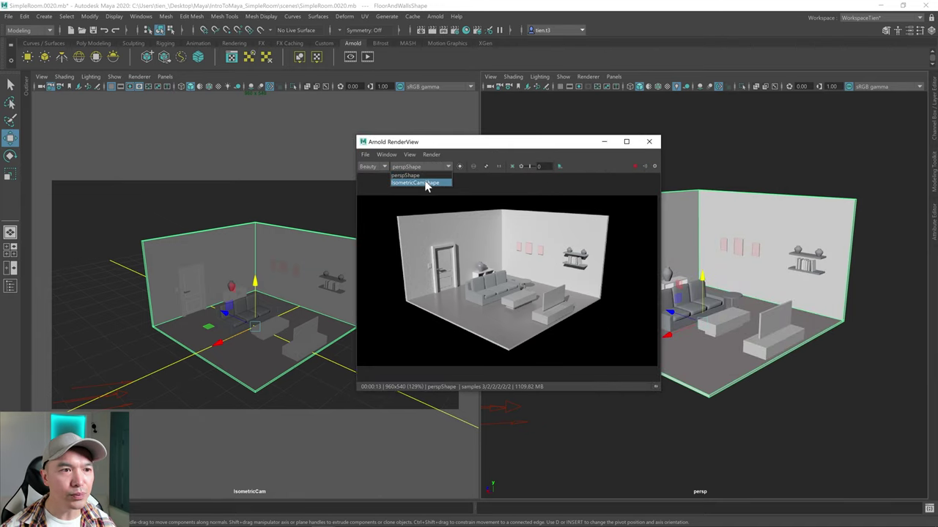
pyautogui.click(426, 184)
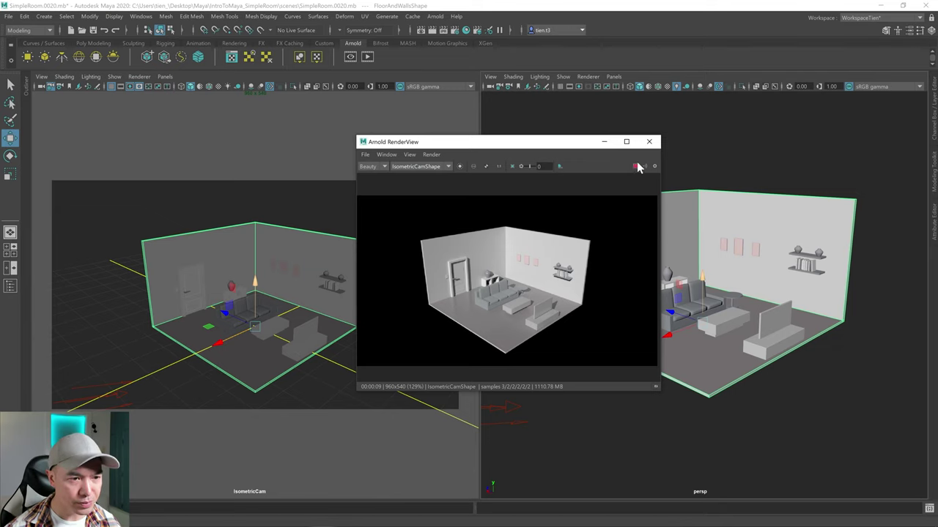
pyautogui.click(651, 143)
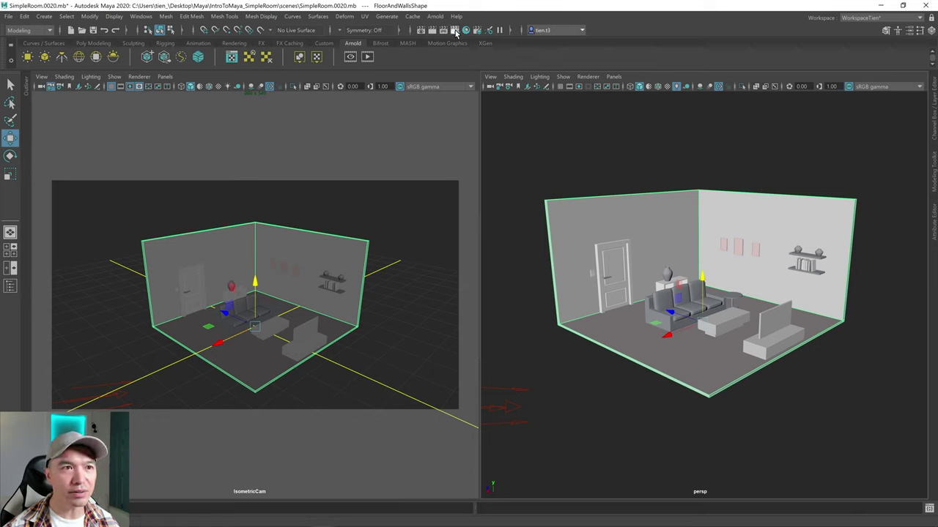
# Set the Renderable Camera in the Common render settings to IsometricCam instead of persp.
pyautogui.click(455, 32)
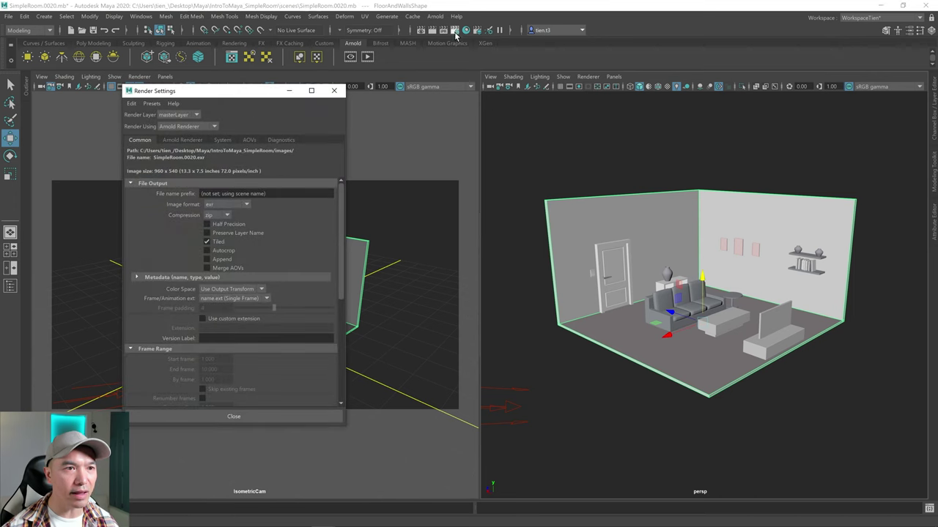
pyautogui.moveTo(234, 96); pyautogui.dragTo(615, 112)
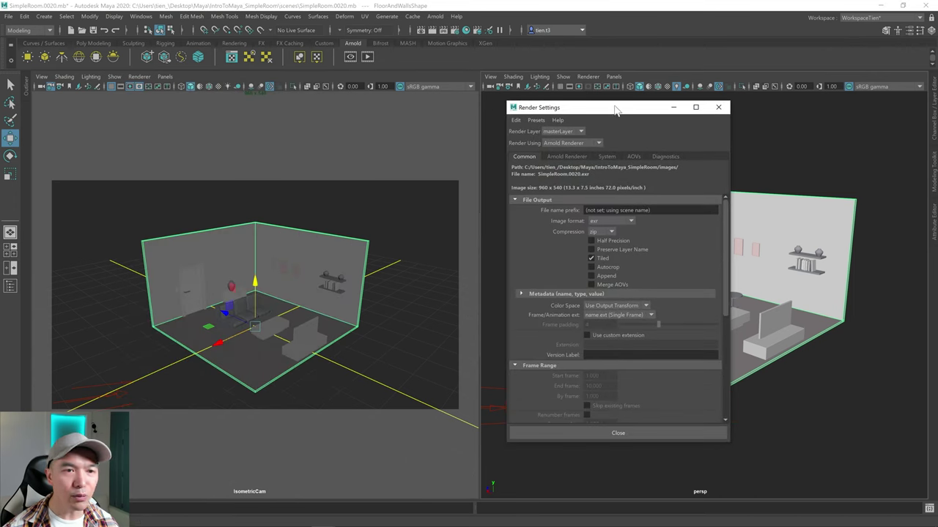
pyautogui.scroll(-7, 636, 234)
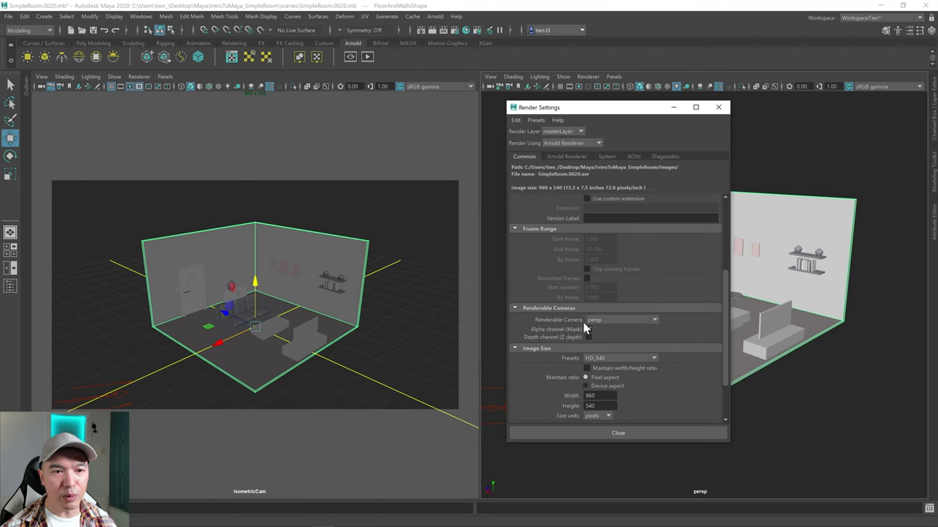
pyautogui.click(655, 320)
pyautogui.click(603, 342)
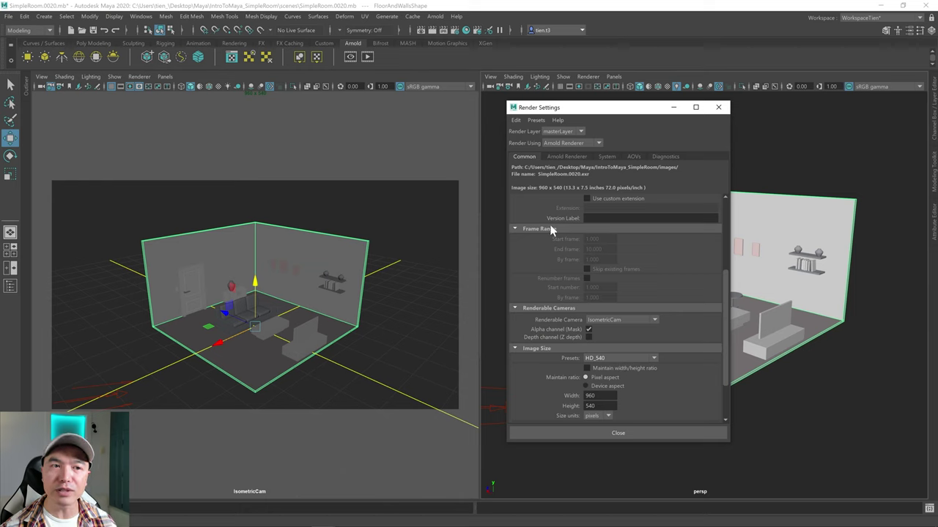
# Turn on Adaptive Sampling in the Arnold Renderer sampling settings.
pyautogui.click(566, 157)
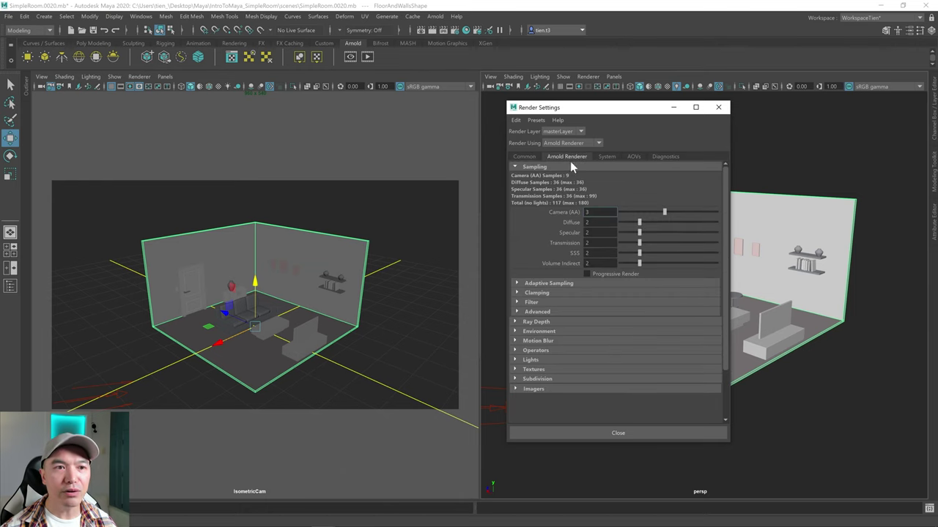
pyautogui.click(587, 212)
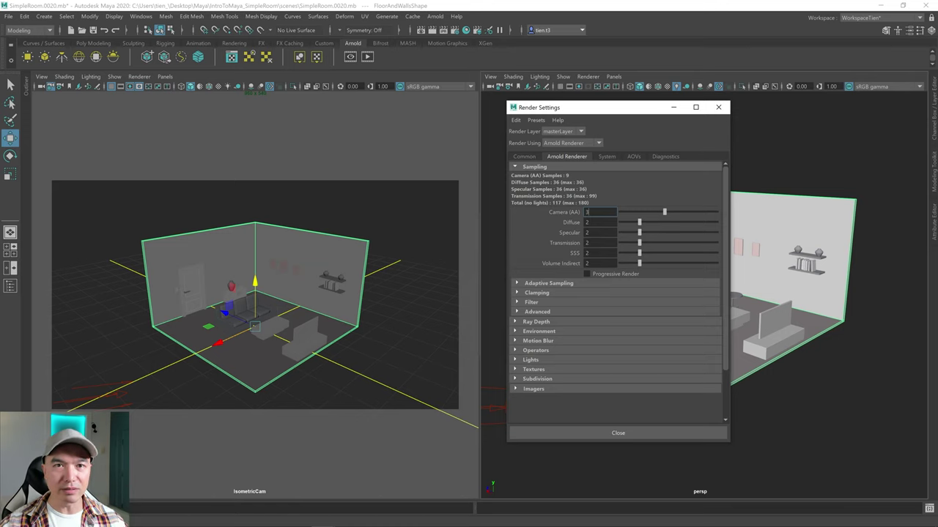
pyautogui.click(562, 284)
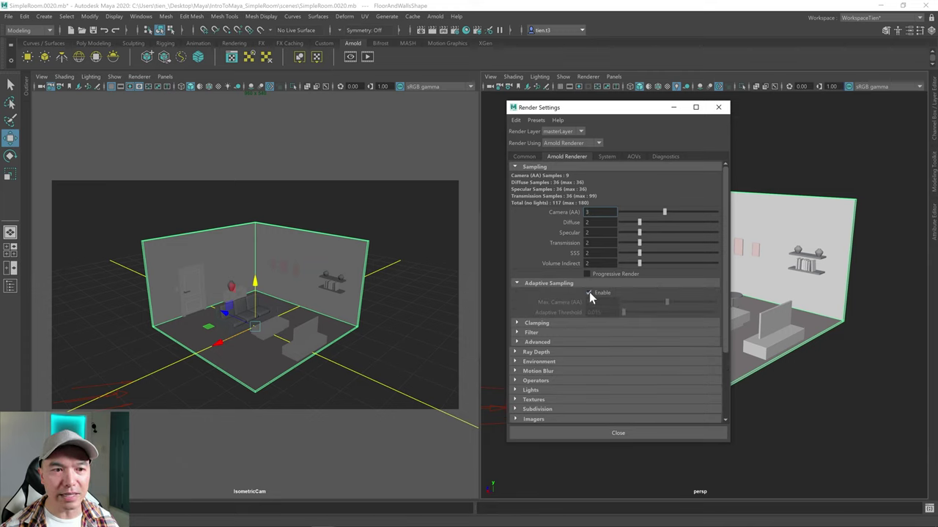
pyautogui.click(589, 293)
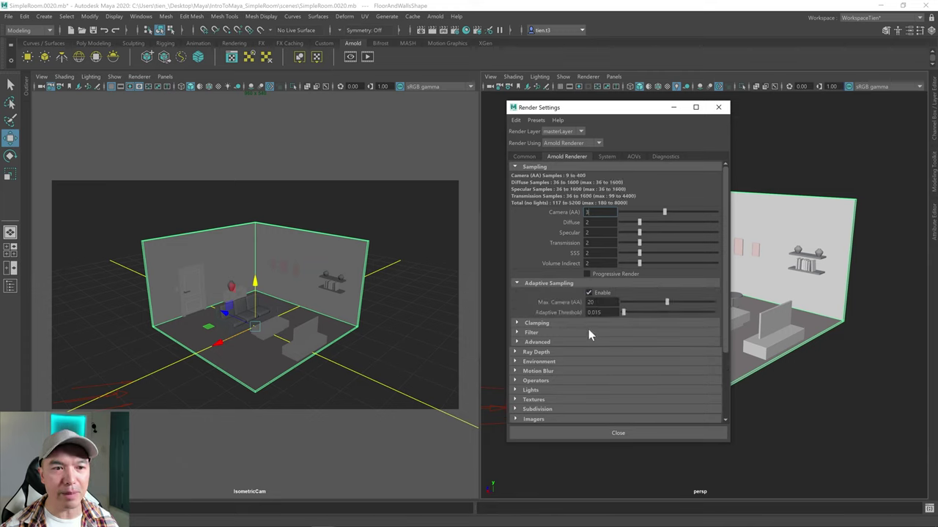
# Set the Arnold Render Device to GPU in the System tab.
pyautogui.click(607, 156)
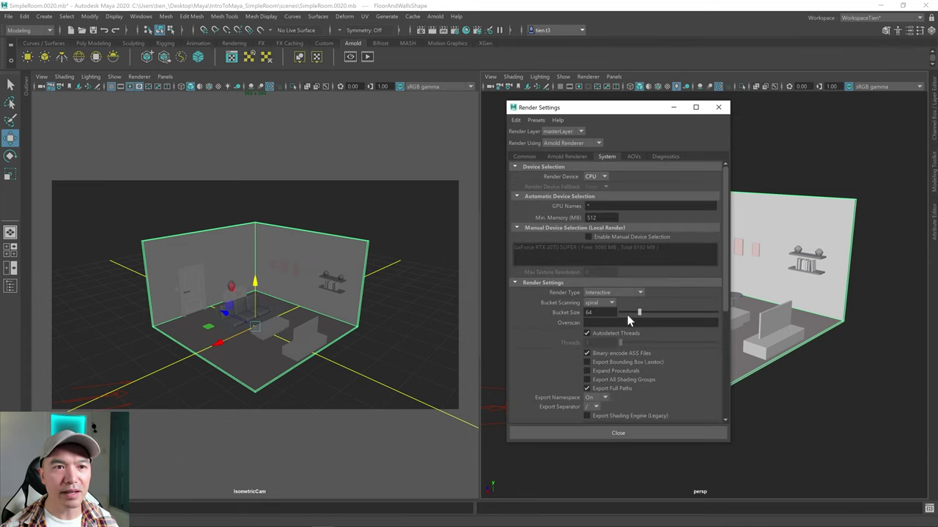
pyautogui.click(605, 177)
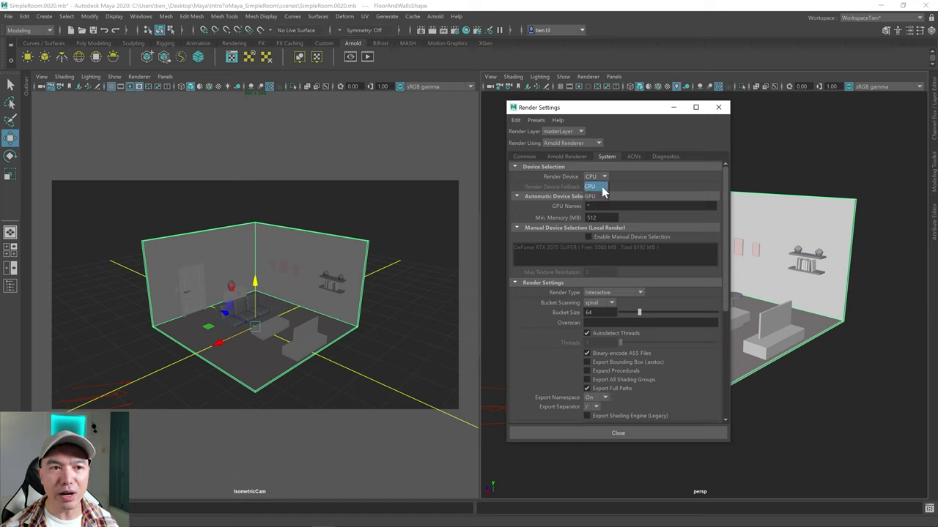
pyautogui.click(595, 196)
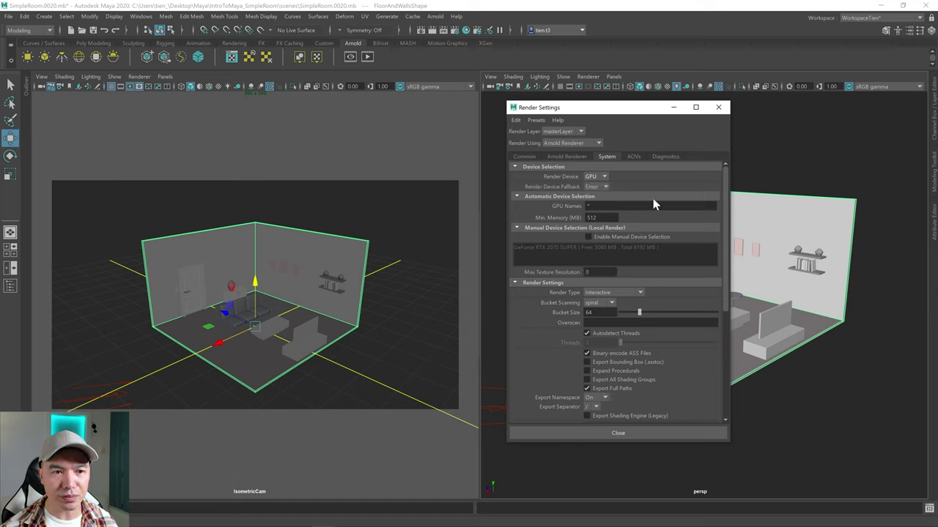
# Enable OptiX denoising of the beauty AOV, then close Render Settings.
pyautogui.click(633, 157)
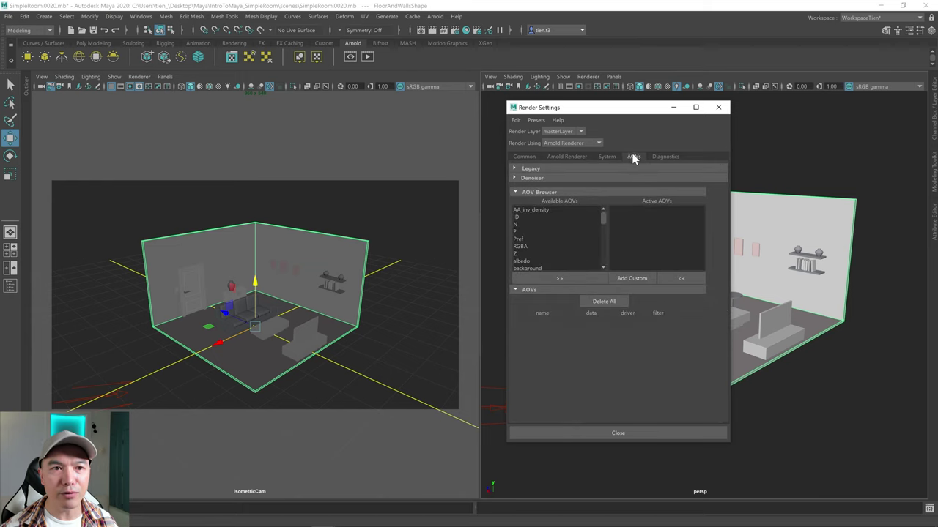
pyautogui.click(514, 178)
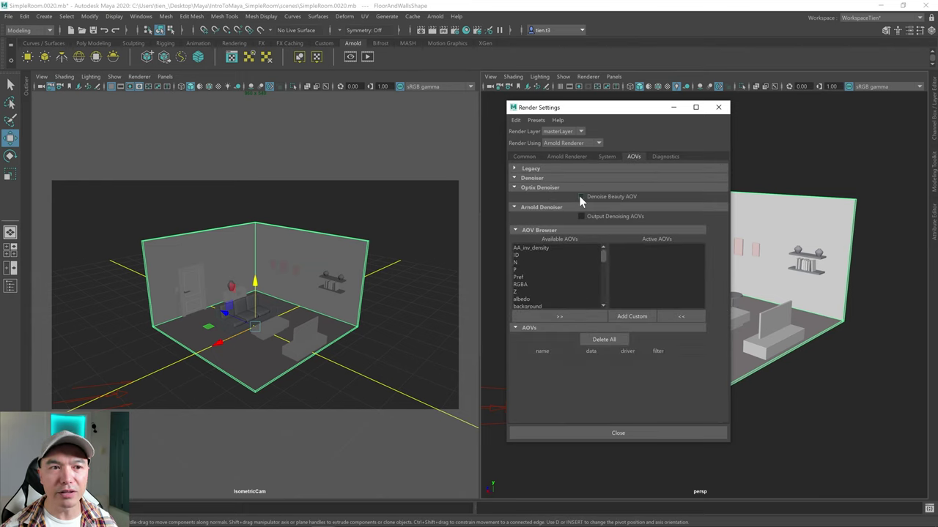
pyautogui.click(581, 197)
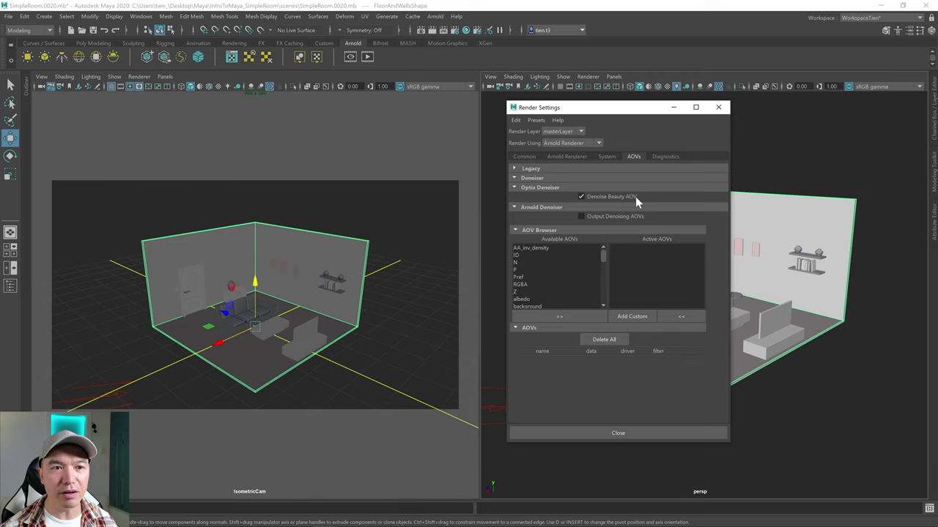
pyautogui.click(555, 156)
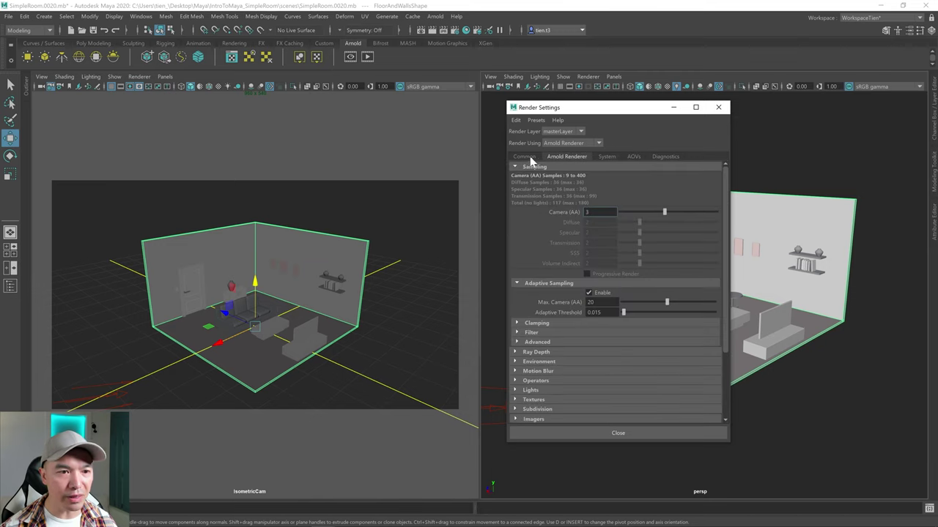
pyautogui.click(529, 156)
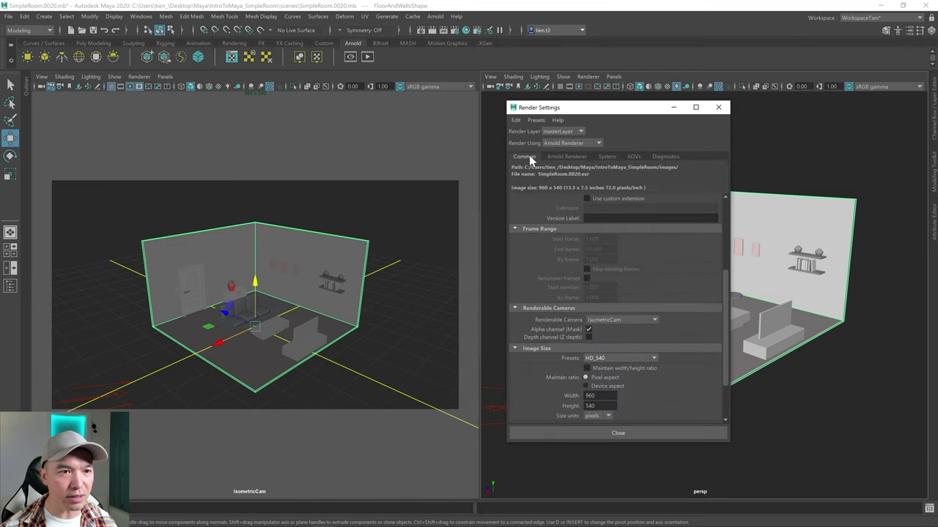
pyautogui.click(720, 107)
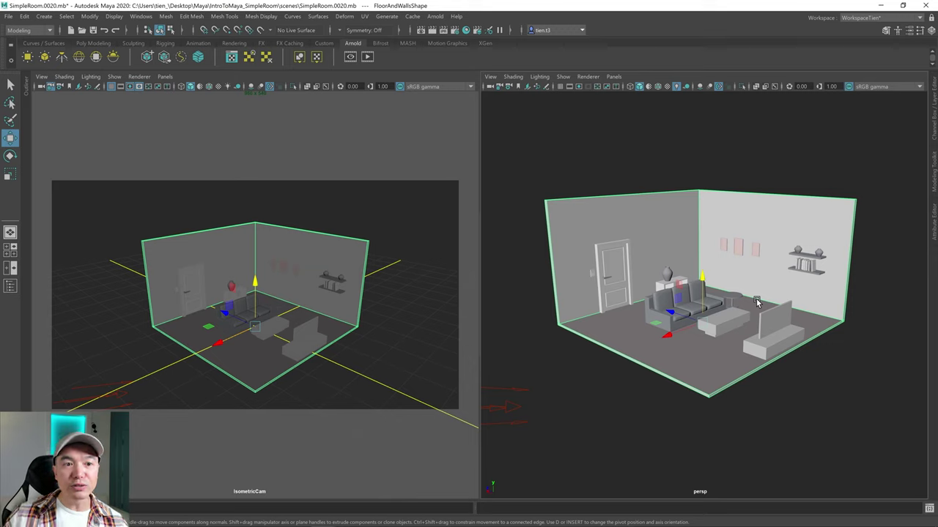
# Zoom out in the persp view and delete directionalLight1, leaving the room black.
pyautogui.scroll(-3, 579, 359)
pyautogui.keyDown('alt'); pyautogui.moveTo(577, 341); pyautogui.dragTo(592, 333, button='middle'); pyautogui.keyUp('alt')
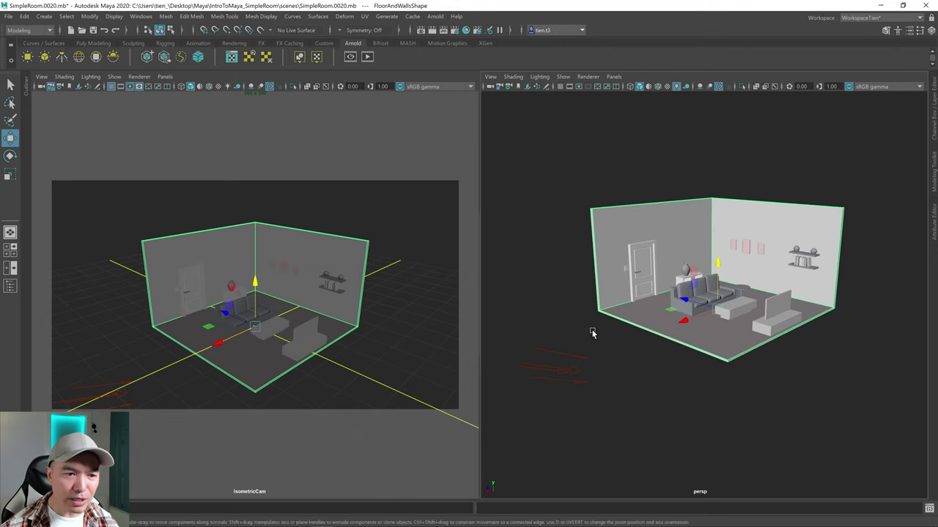
pyautogui.keyDown('alt'); pyautogui.moveTo(593, 333); pyautogui.dragTo(590, 324); pyautogui.keyUp('alt')
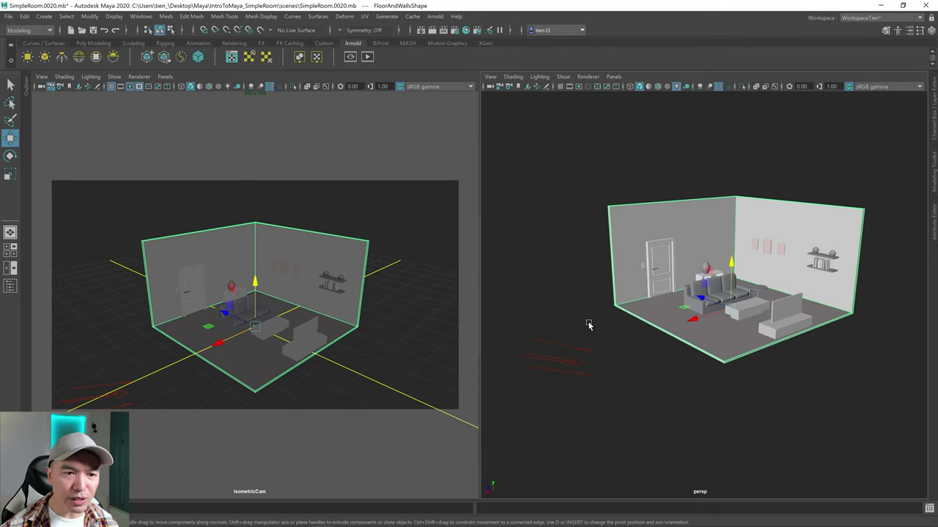
pyautogui.click(555, 367)
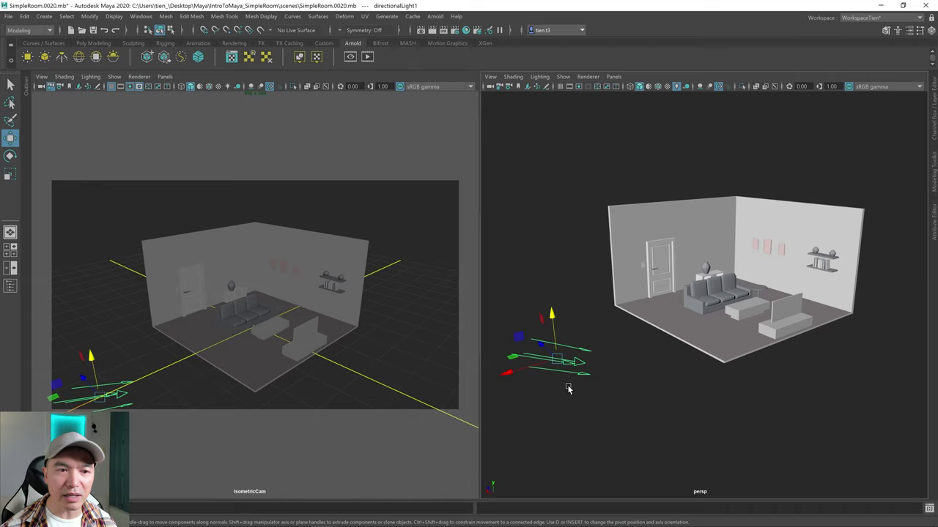
pyautogui.press('Delete')
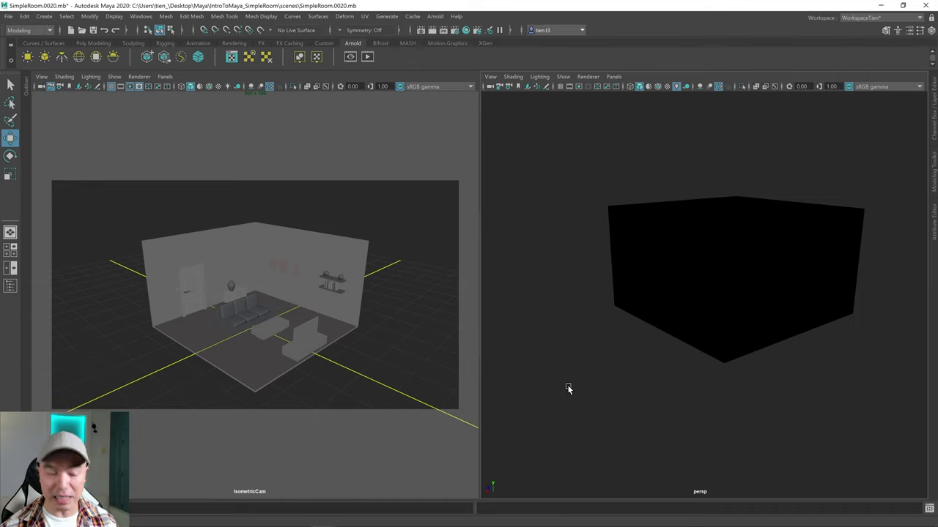
# Add aiSkyDomeLight1 from the Arnold shelf and check its intensity 1.000 attributes.
pyautogui.click(79, 58)
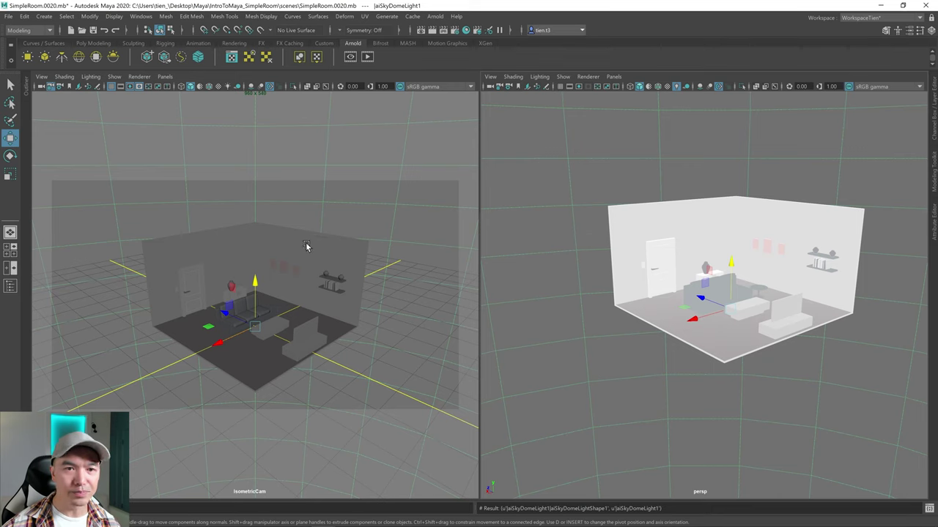
pyautogui.click(935, 227)
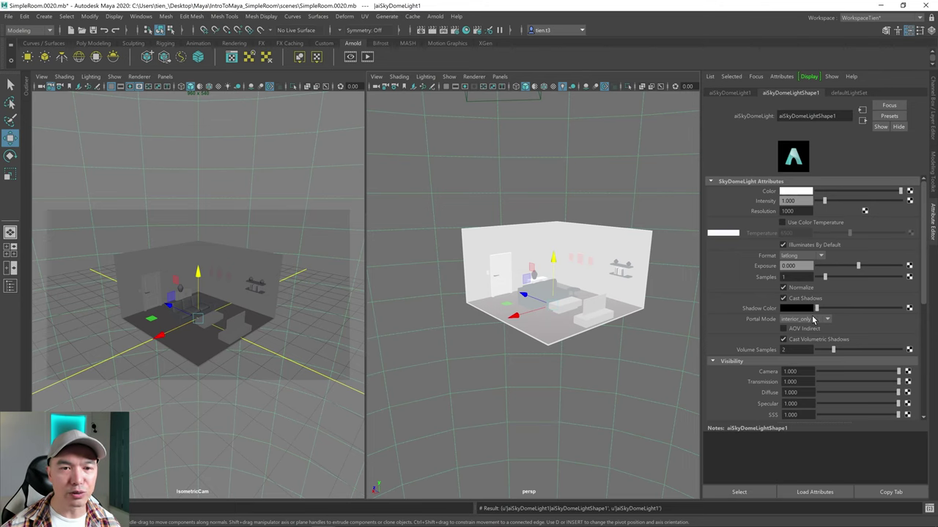
pyautogui.click(10, 285)
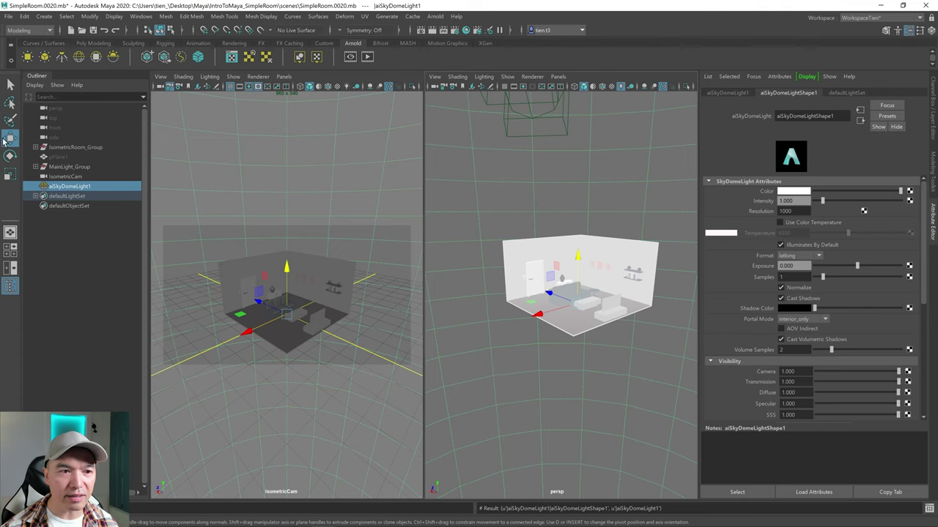
pyautogui.click(40, 78)
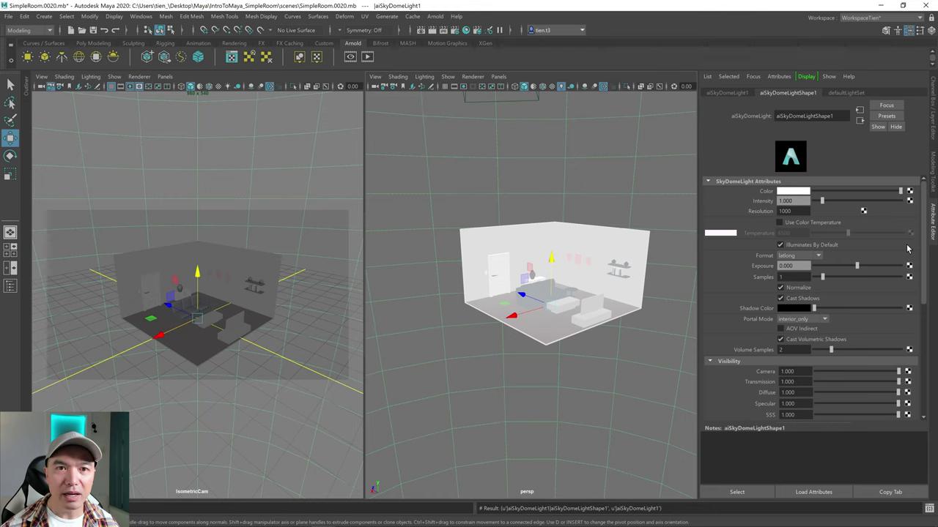
# Switch to the WorkspaceArnold layout and widen the perspective viewport panel.
pyautogui.hotkey('ctrl', 'a')
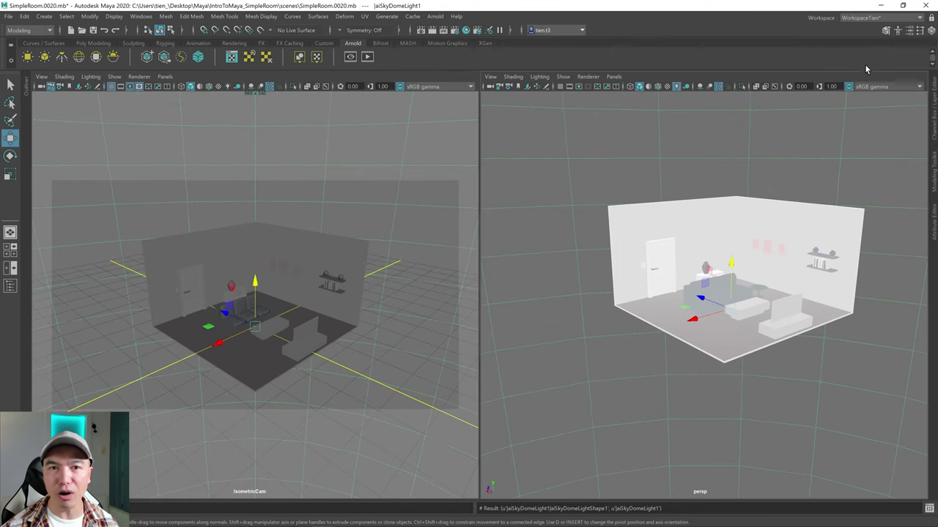
pyautogui.click(919, 20)
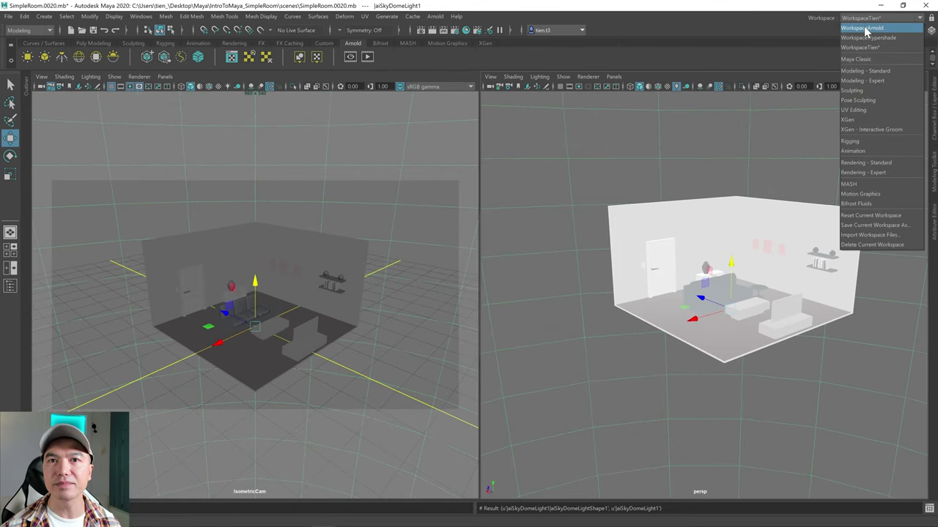
pyautogui.click(866, 29)
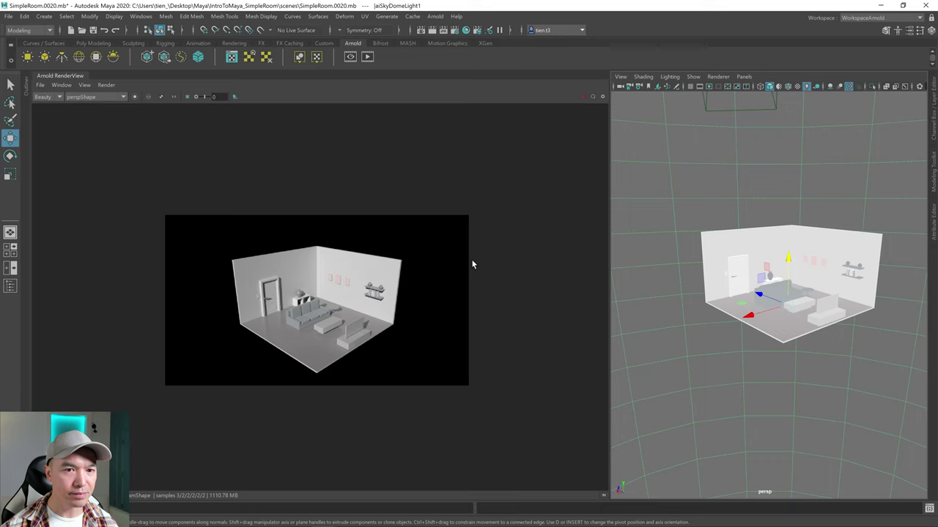
pyautogui.moveTo(607, 250); pyautogui.dragTo(450, 253)
pyautogui.press('f')
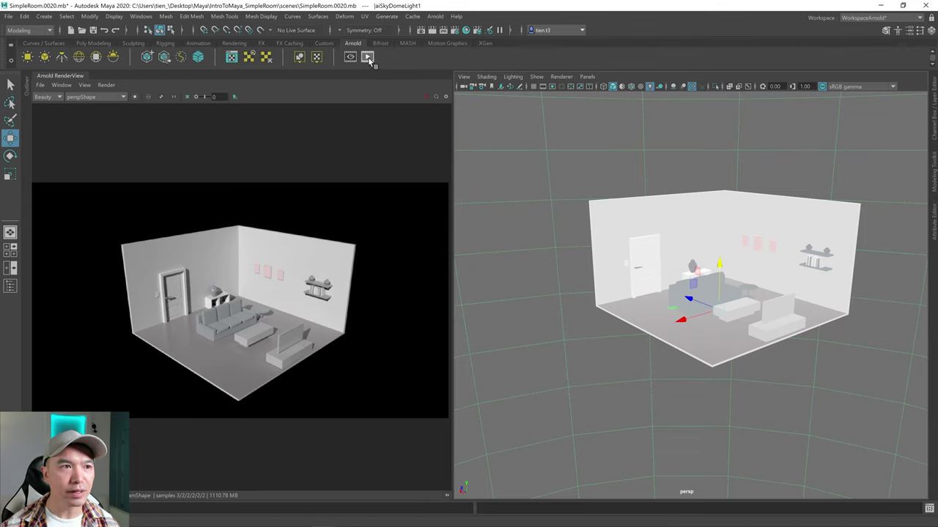
# Start the Arnold IPR render and view its RGBA_denoise pass.
pyautogui.click(427, 98)
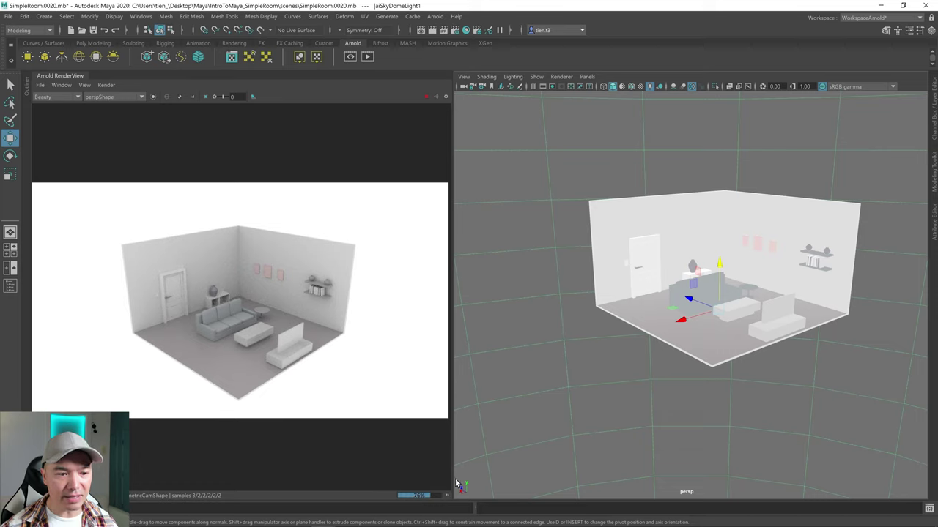
pyautogui.click(78, 96)
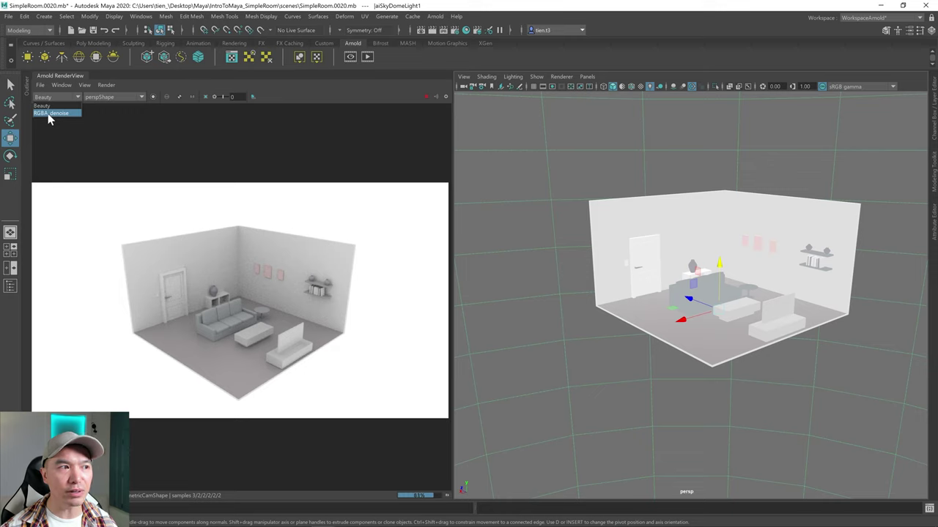
pyautogui.click(49, 116)
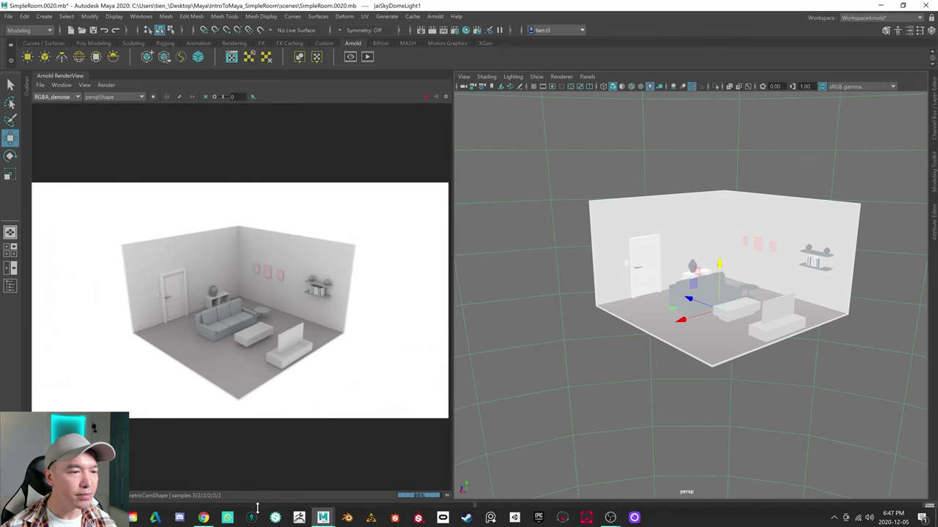
# Return to the HDRI Haven home page in the browser.
pyautogui.click(207, 519)
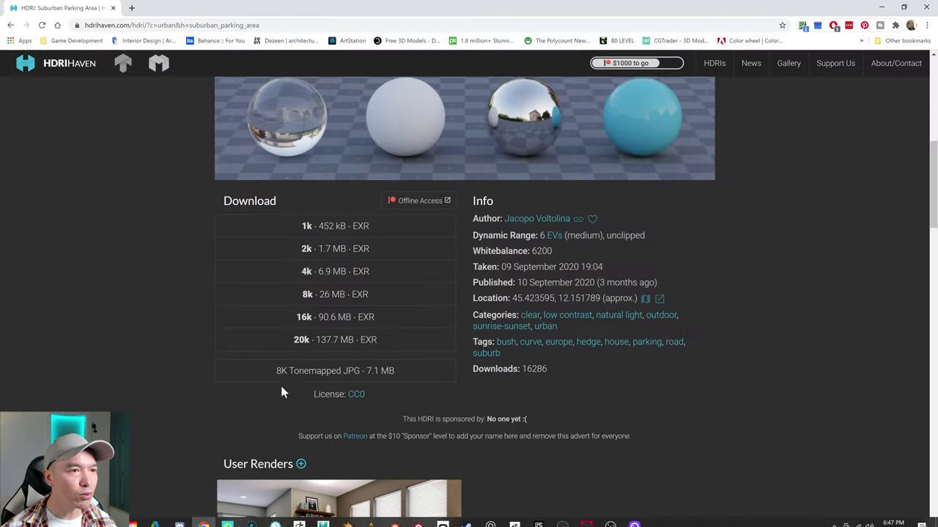
pyautogui.click(10, 25)
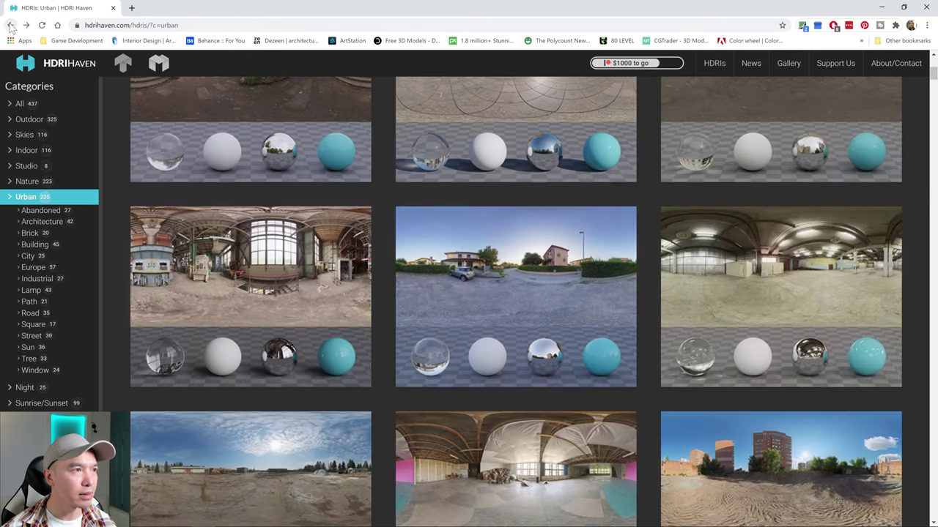
pyautogui.click(10, 25)
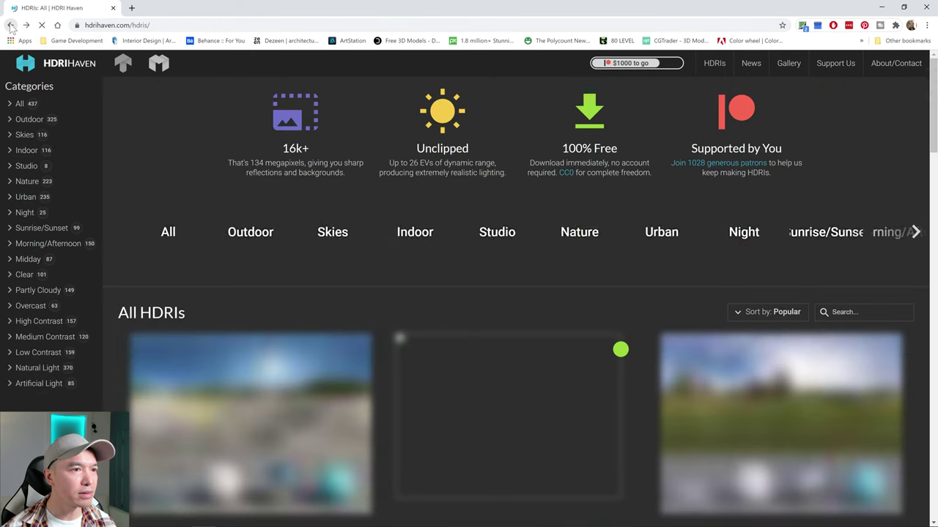
pyautogui.click(10, 25)
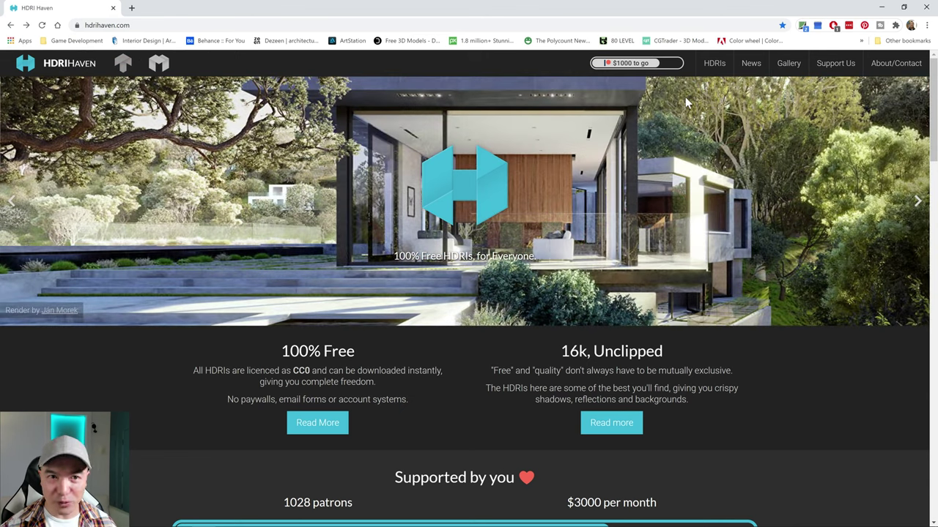
# Filter HDRIs to Urban and open Suburban Parking Area's download section.
pyautogui.click(716, 65)
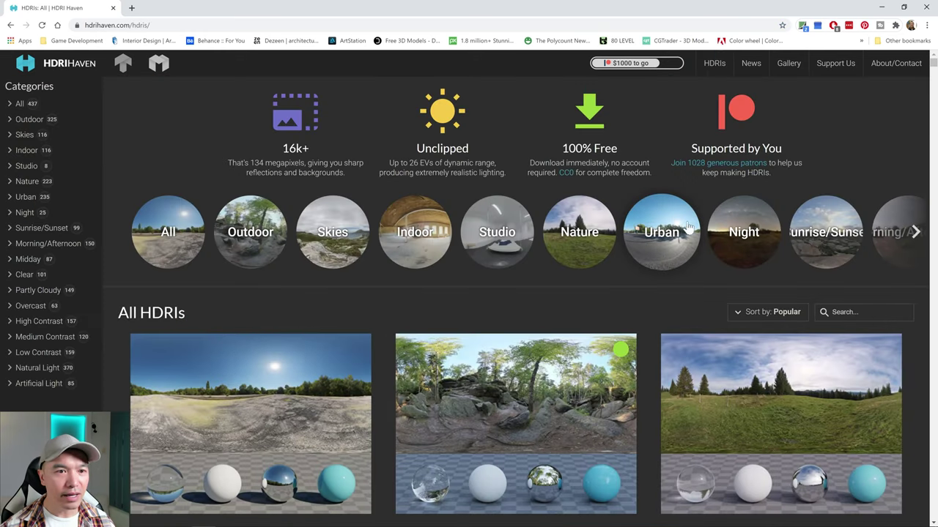
pyautogui.click(689, 230)
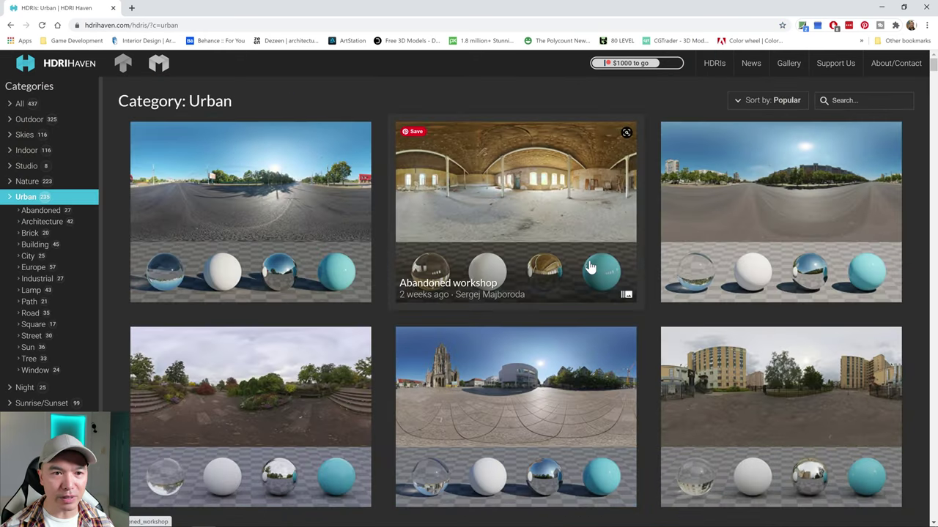
pyautogui.scroll(-5, 586, 269)
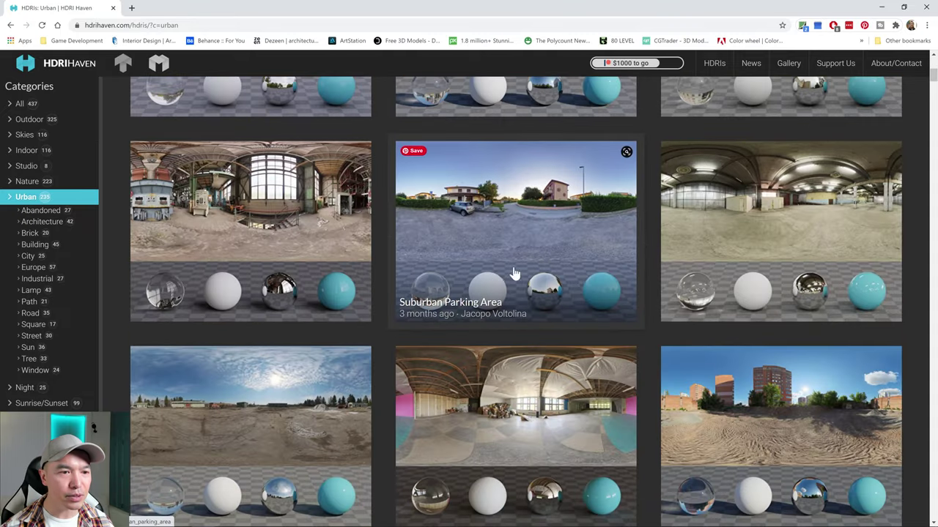
pyautogui.click(504, 213)
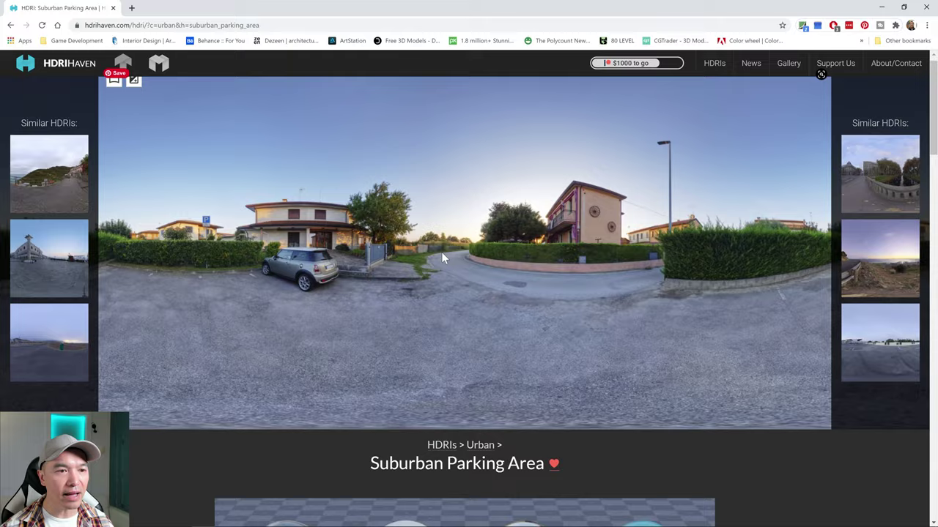
pyautogui.scroll(-5, 443, 258)
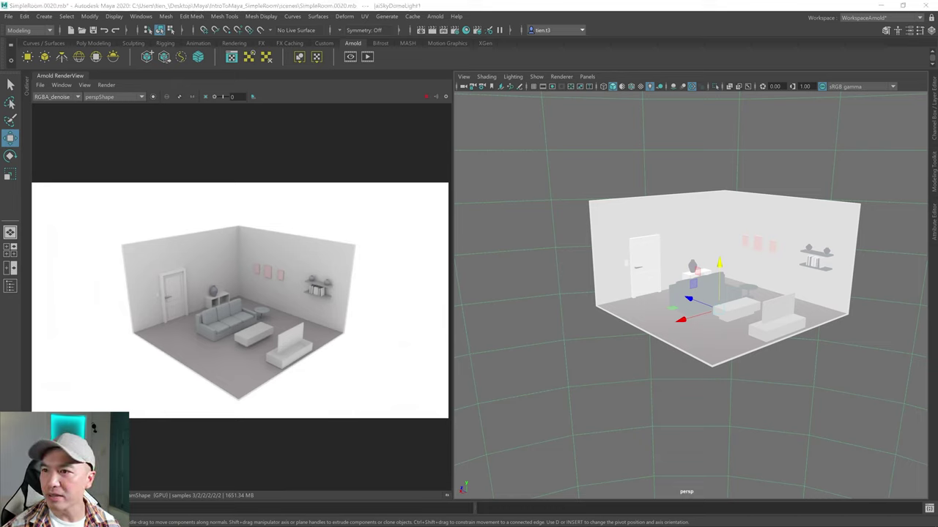
# Check that the project's sourceimages folder holds the suburban_parking_area_4k files.
pyautogui.moveTo(937, 73); pyautogui.dragTo(358, 151)
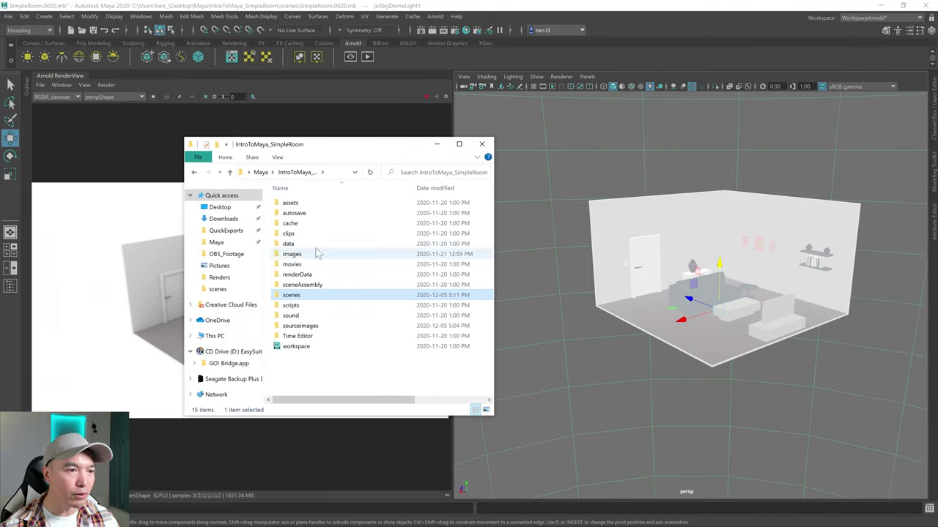
pyautogui.doubleClick(306, 326)
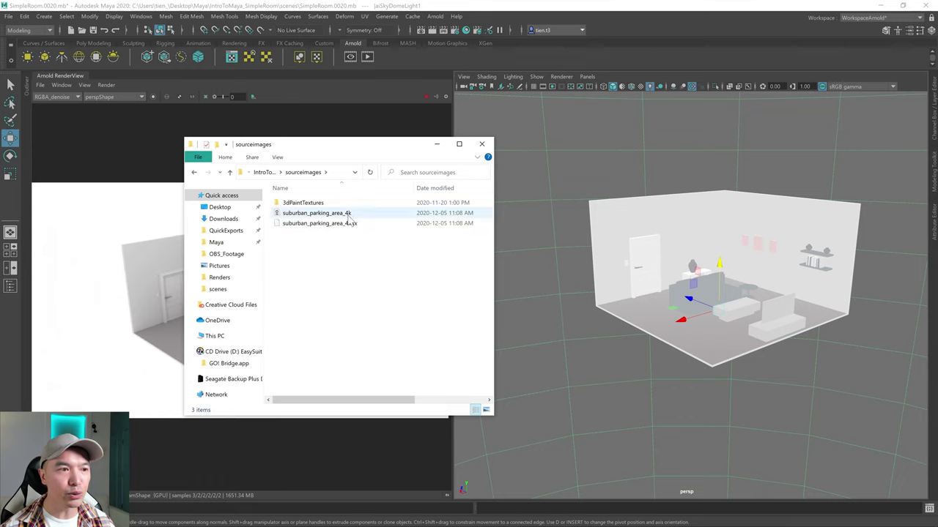
pyautogui.moveTo(345, 147); pyautogui.dragTo(937, 184)
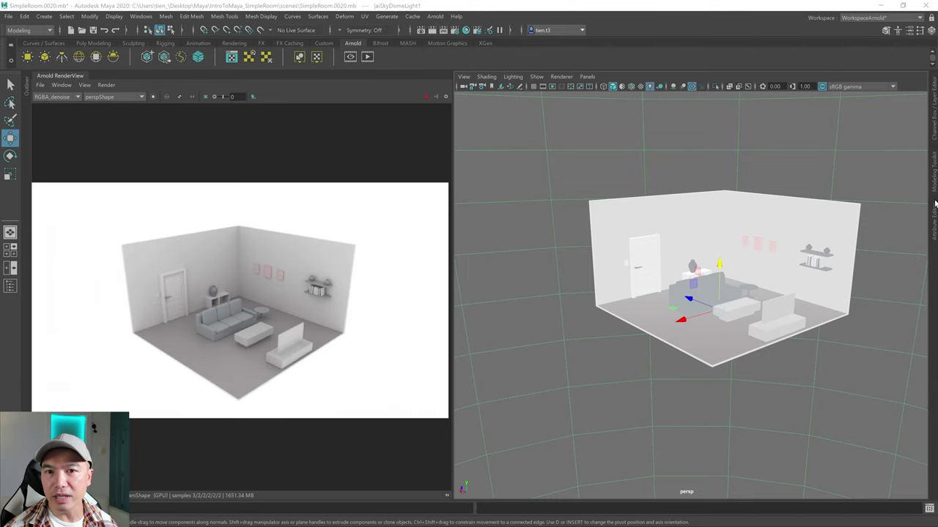
# Connect a File texture loading suburban_parking_area_4k.exr to the sky dome light's Color.
pyautogui.click(934, 235)
pyautogui.click(934, 220)
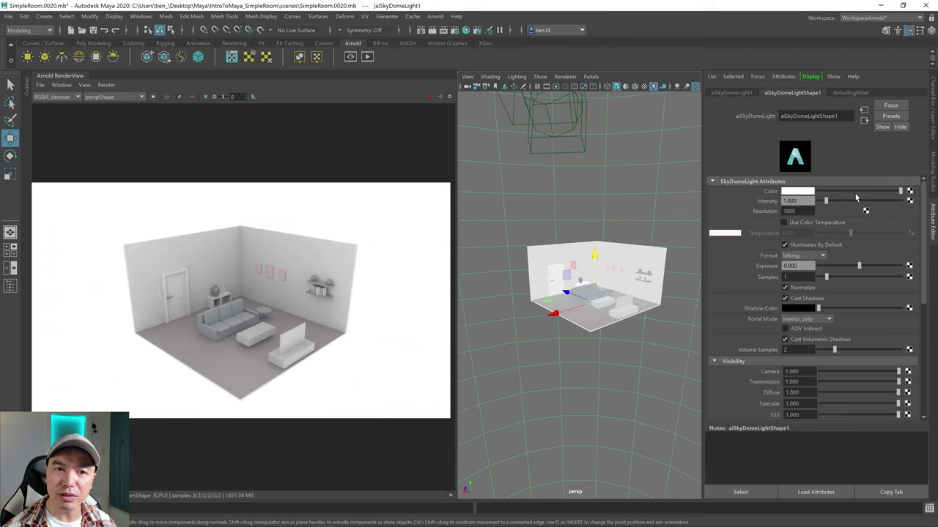
pyautogui.click(910, 193)
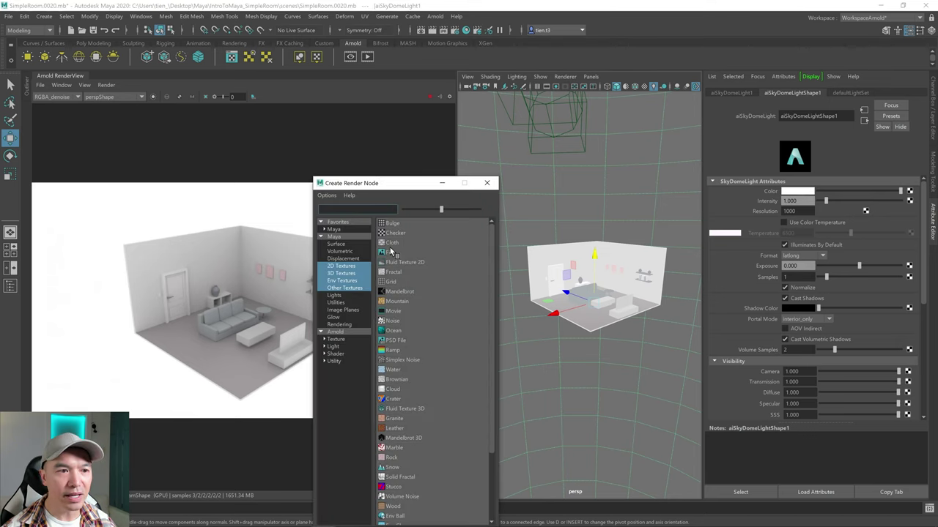
pyautogui.click(390, 253)
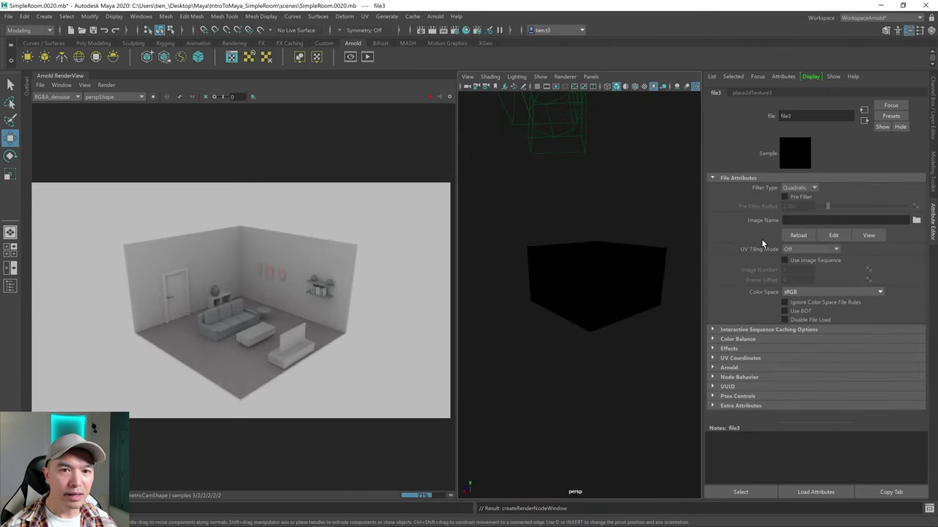
pyautogui.click(916, 221)
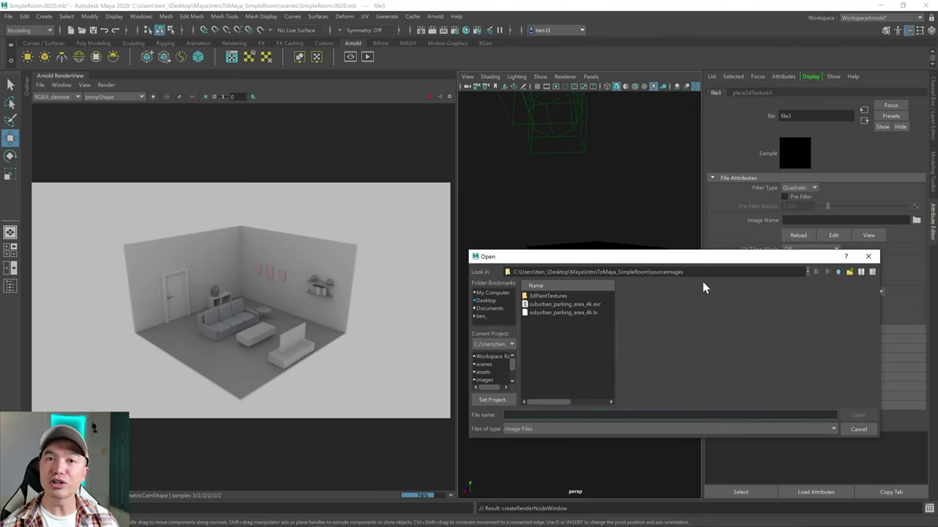
pyautogui.click(551, 305)
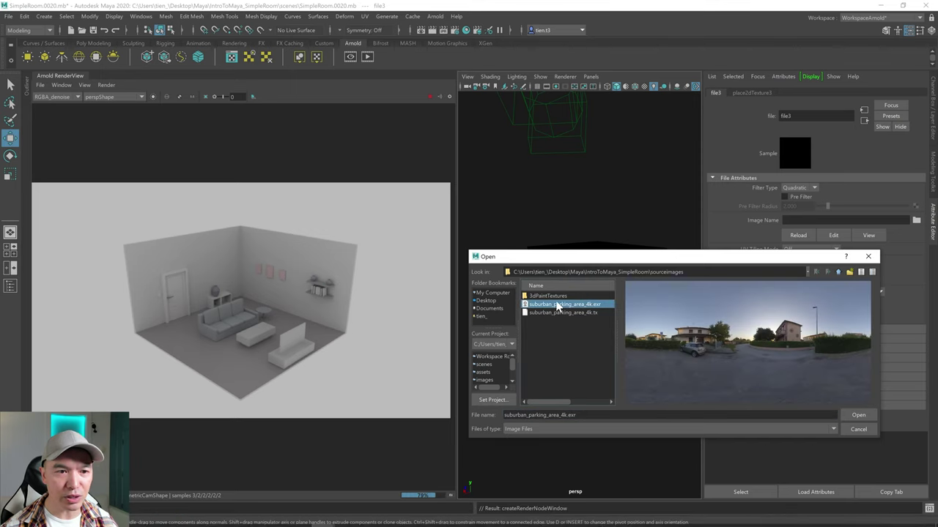
pyautogui.click(857, 416)
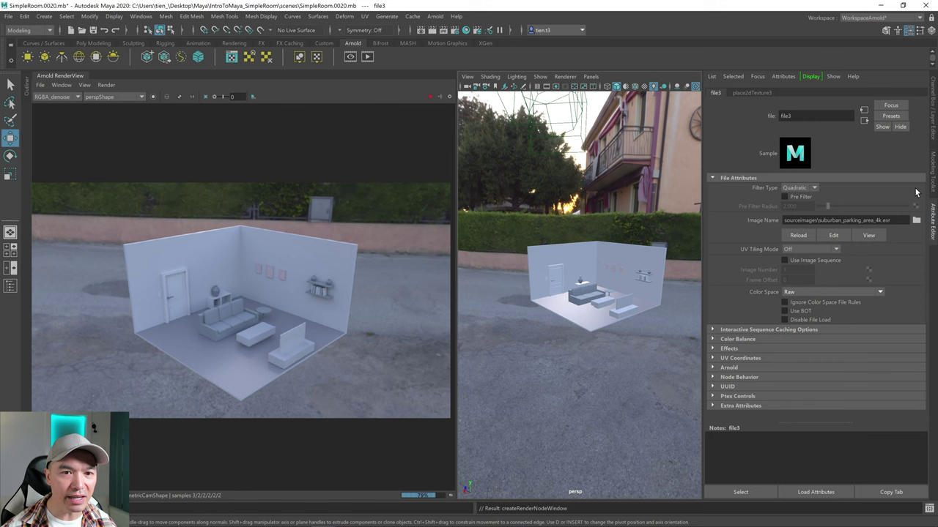
# Select aiSkyDomeLight1, try an exposure of 2 in the render, then set it back to 1.
pyautogui.click(546, 207)
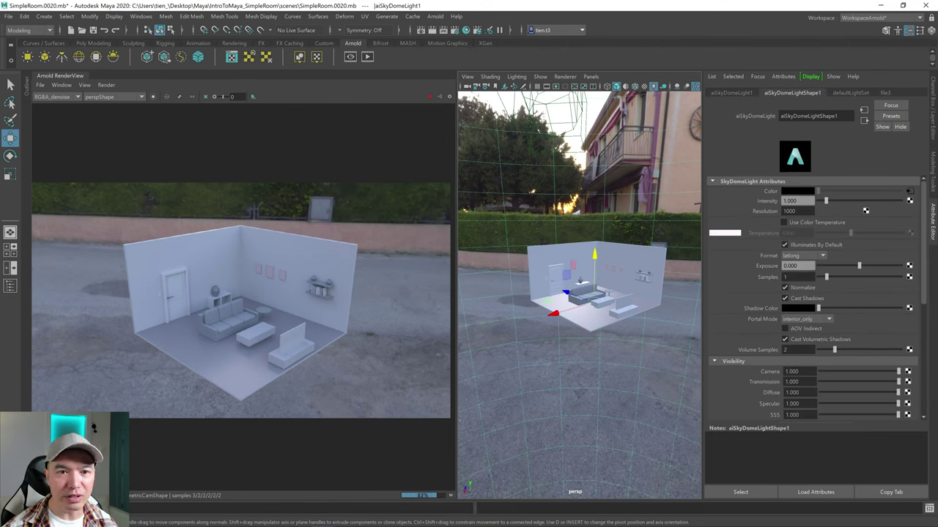
pyautogui.click(791, 266)
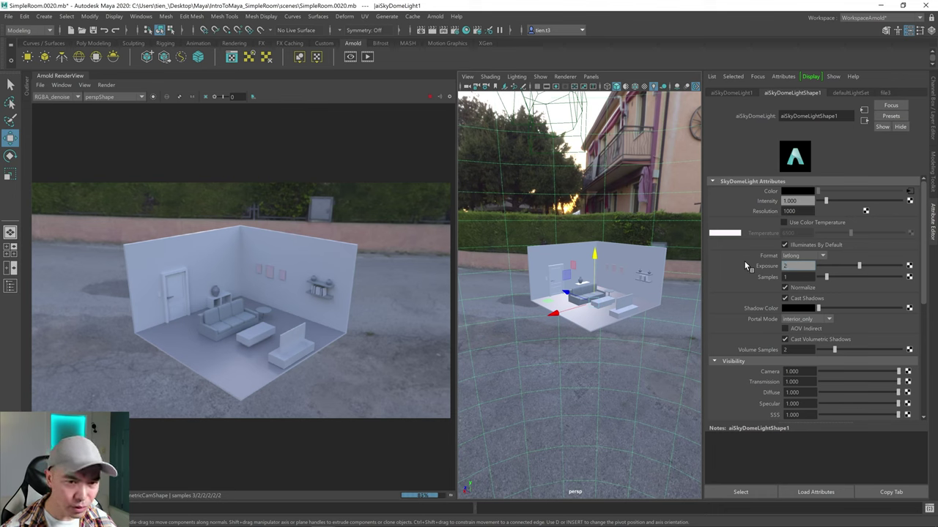
pyautogui.write('2')
pyautogui.press('Return')
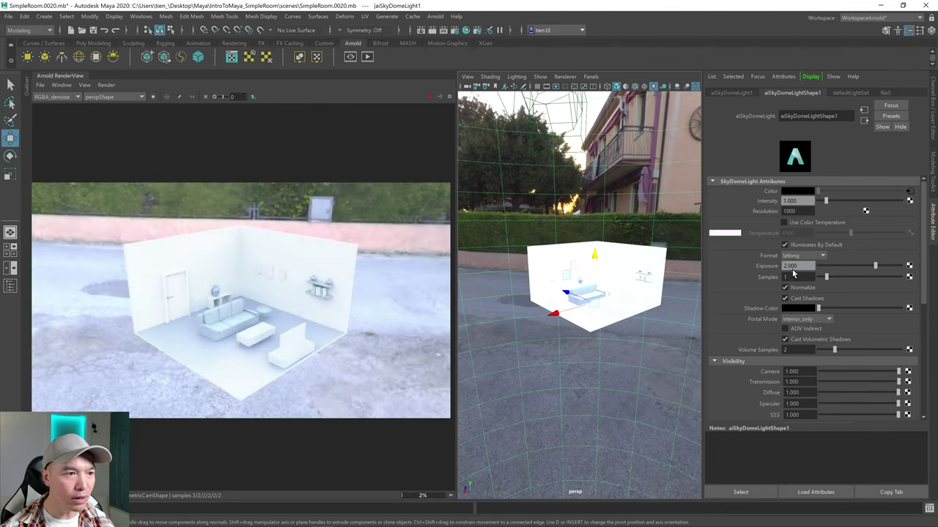
pyautogui.click(797, 266)
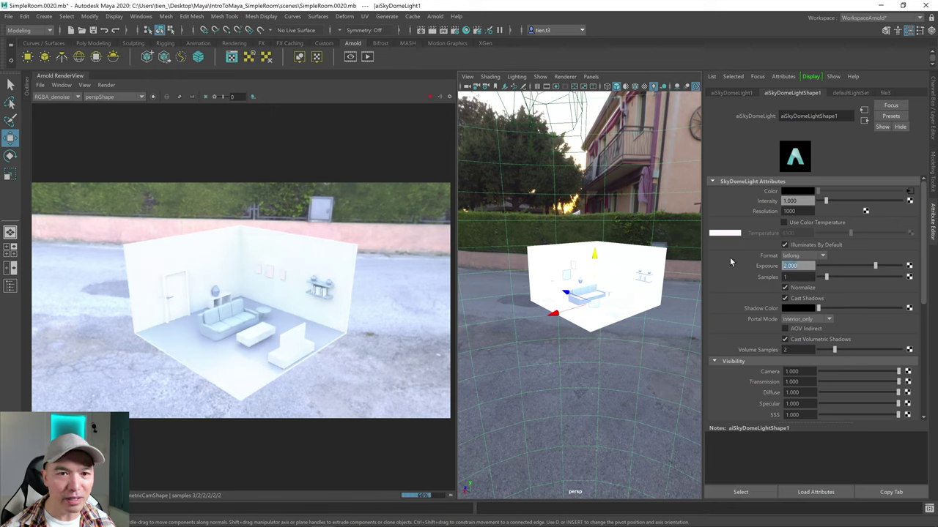
pyautogui.write('1')
pyautogui.press('Return')
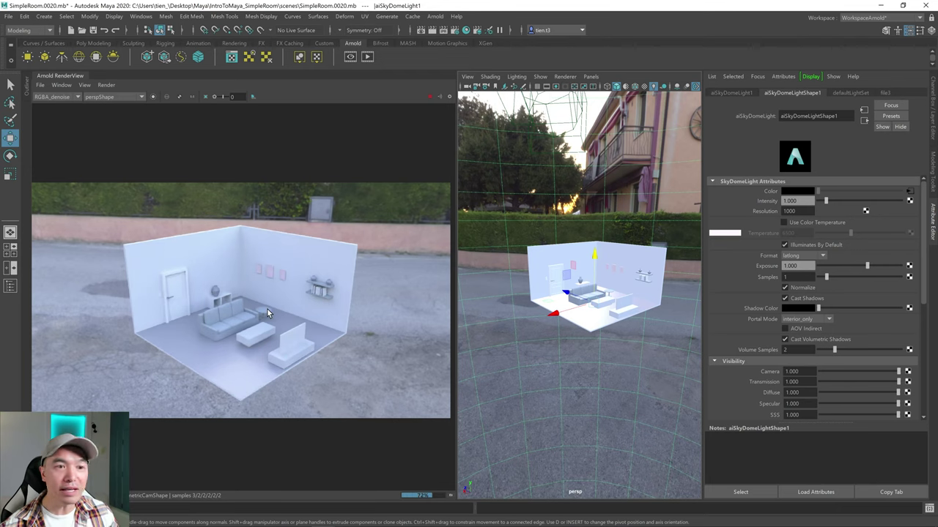
pyautogui.scroll(5, 267, 309)
pyautogui.scroll(-4, 268, 309)
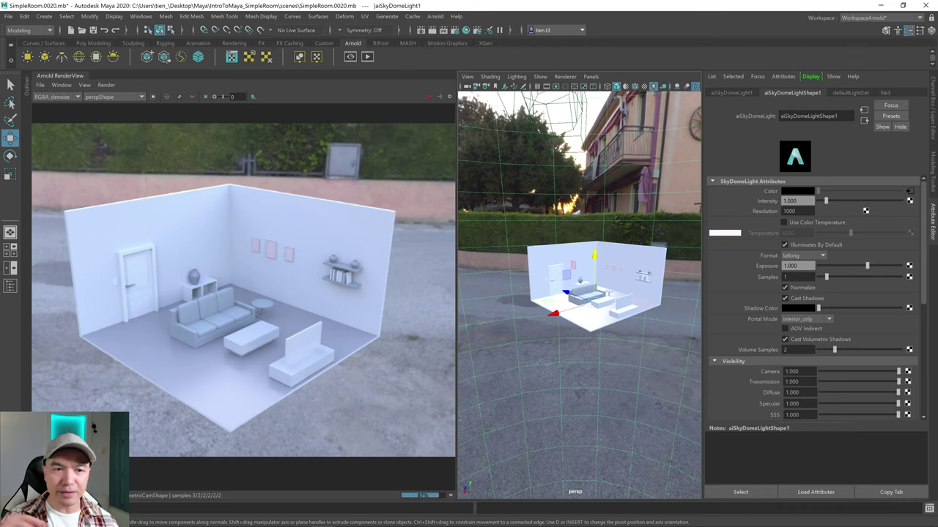
# Hide the Attribute Editor, switch to the WorkspaceTien layout with a single perspective view, and reorient the camera.
pyautogui.click(933, 231)
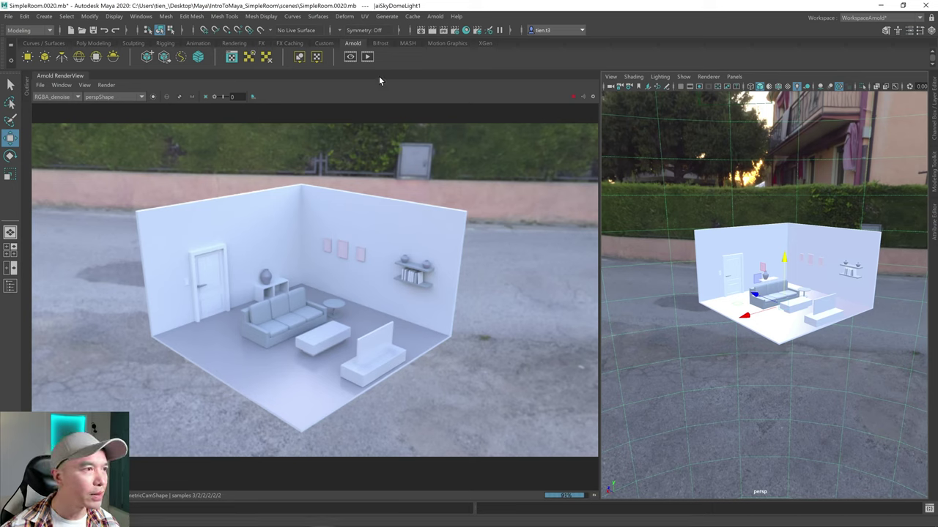
pyautogui.click(921, 17)
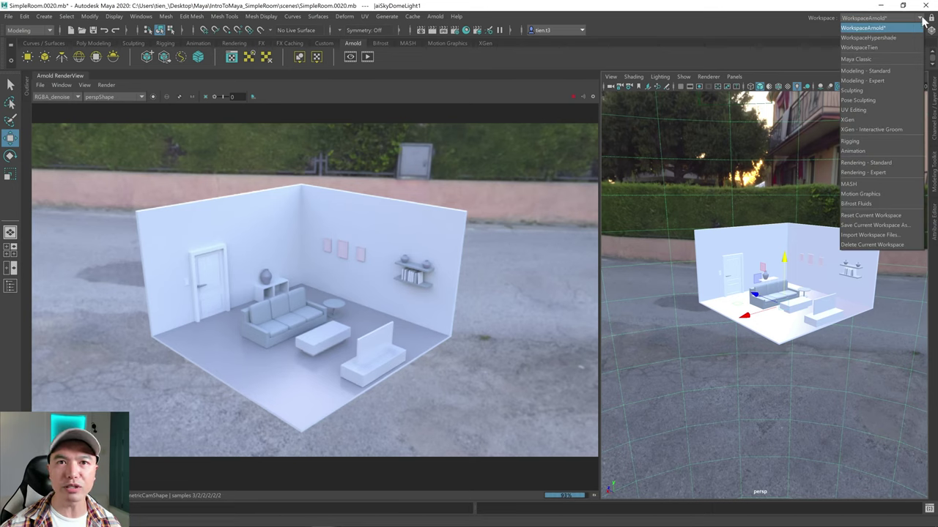
pyautogui.click(869, 46)
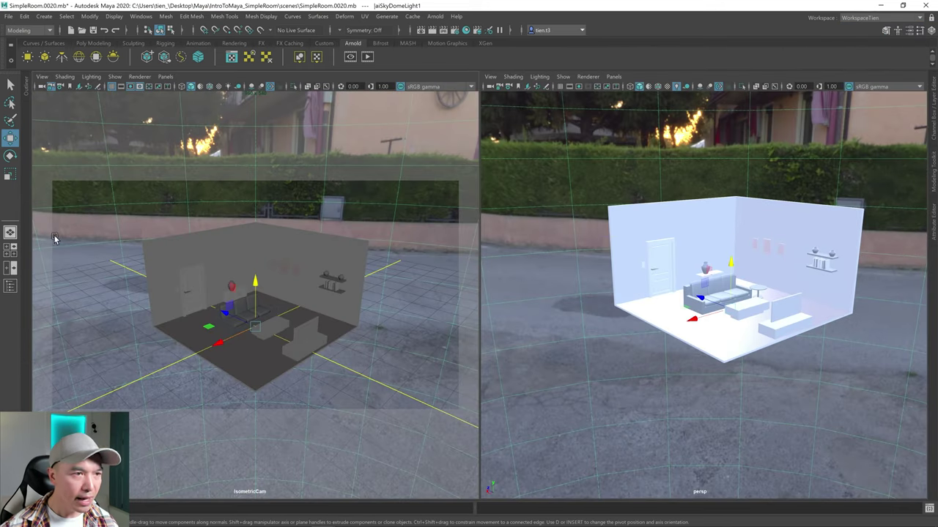
pyautogui.click(20, 233)
pyautogui.scroll(-3, 440, 279)
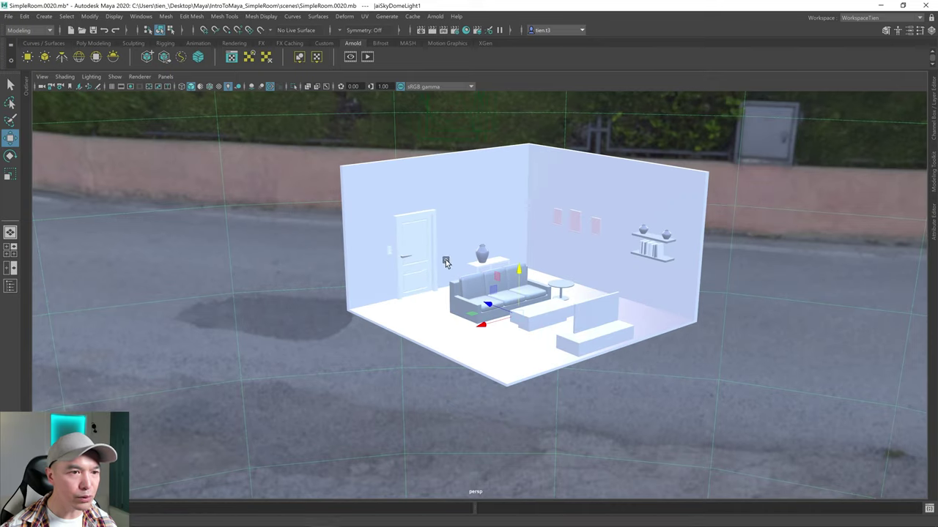
pyautogui.keyDown('alt'); pyautogui.moveTo(439, 279); pyautogui.dragTo(425, 301); pyautogui.keyUp('alt')
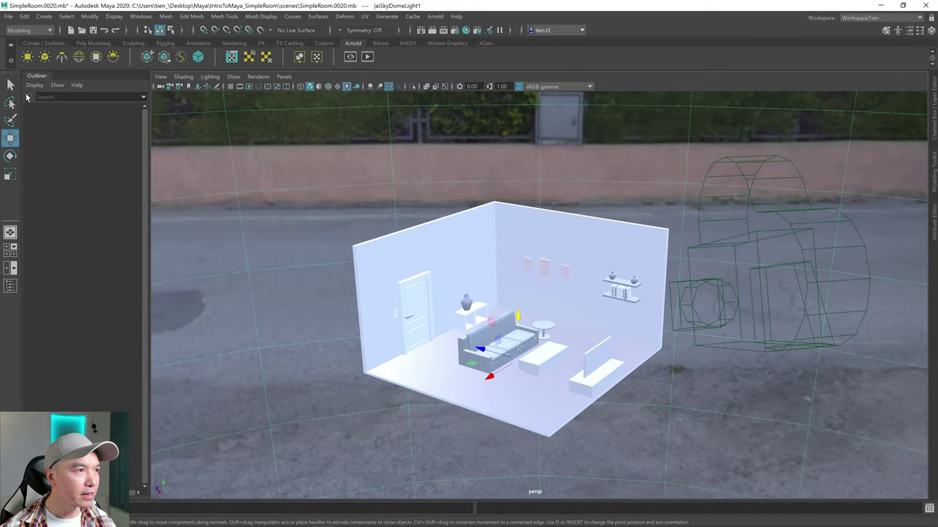
# Unhide the ground plane pPlane1 from the Outliner and frame it with the room.
pyautogui.click(27, 91)
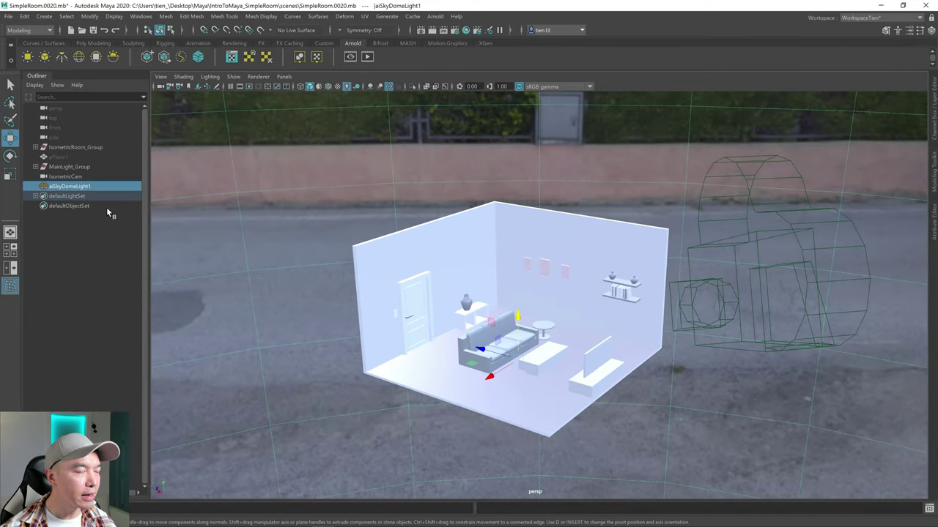
pyautogui.click(66, 158)
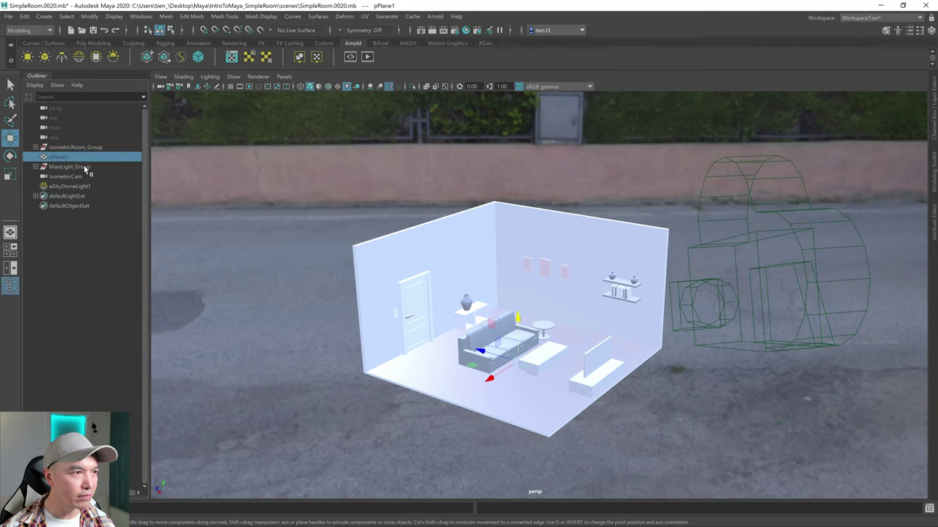
pyautogui.hotkey('shift', 'h')
pyautogui.press('f')
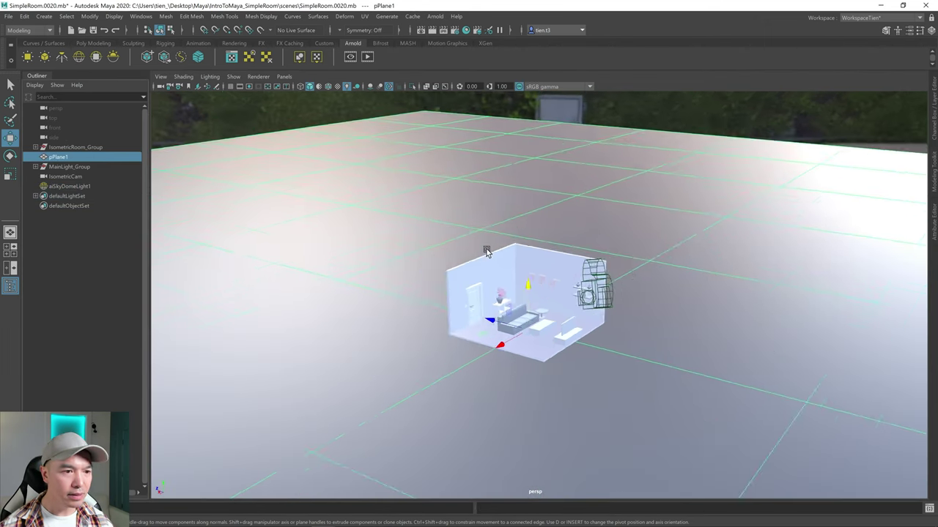
pyautogui.keyDown('alt'); pyautogui.moveTo(494, 255); pyautogui.dragTo(482, 259); pyautogui.keyUp('alt')
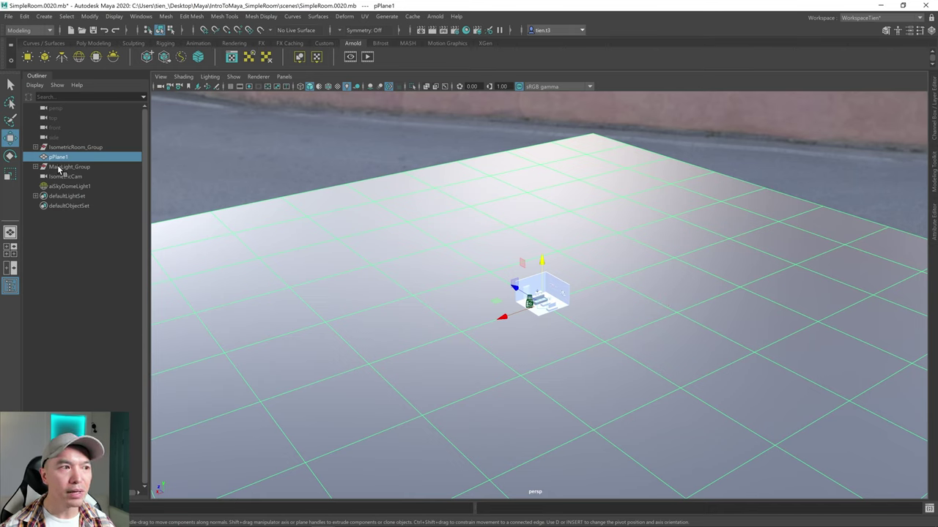
pyautogui.scroll(10, 652, 326)
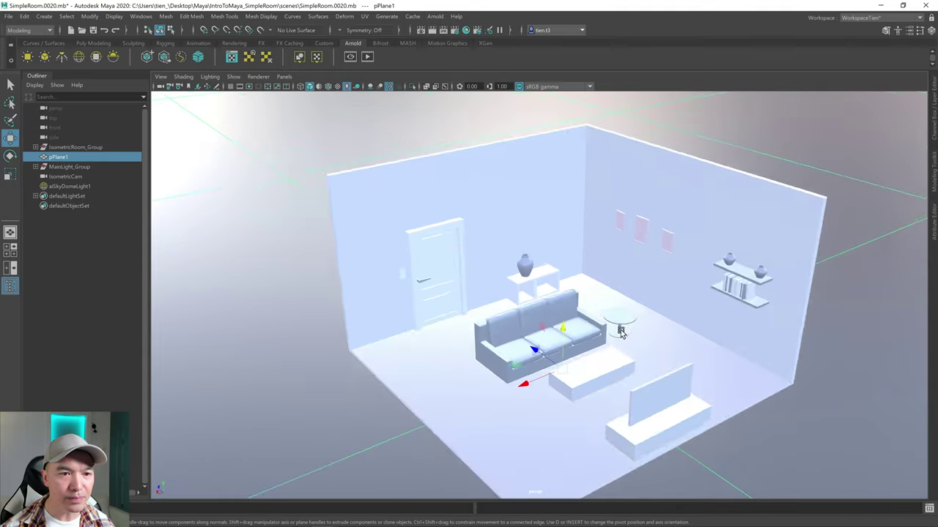
pyautogui.keyDown('alt'); pyautogui.moveTo(621, 331); pyautogui.dragTo(779, 343); pyautogui.keyUp('alt')
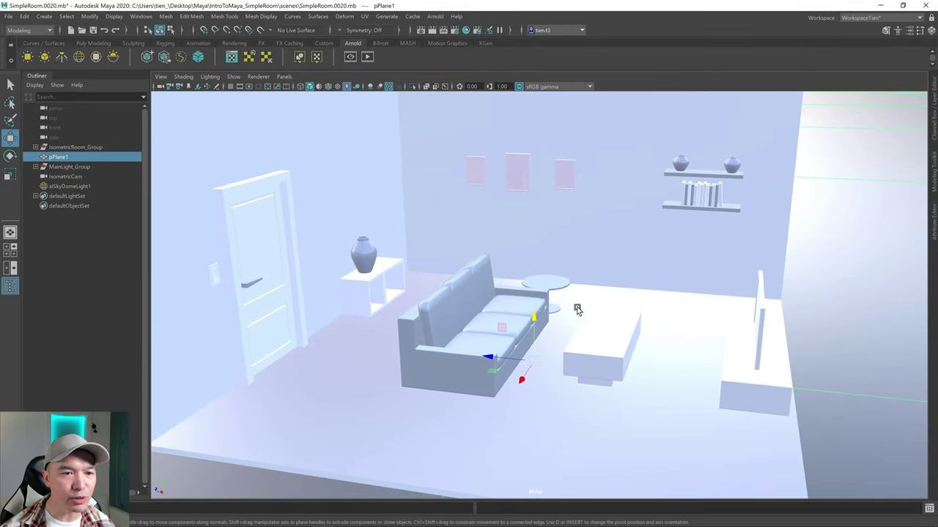
pyautogui.scroll(-10, 577, 309)
pyautogui.keyDown('alt'); pyautogui.moveTo(577, 309); pyautogui.dragTo(546, 309); pyautogui.keyUp('alt')
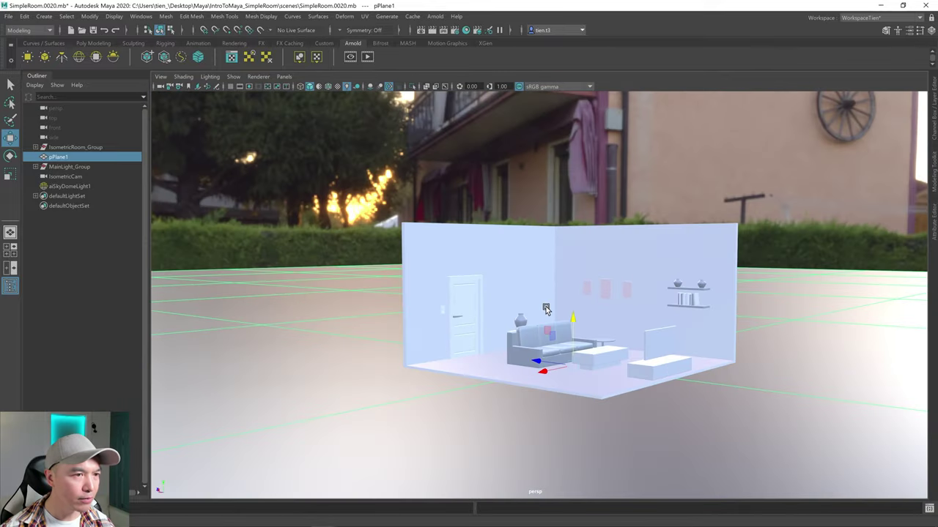
# Switch viewport lighting so the room shades grey, and expand MainLight_Group to list its lights.
pyautogui.click(346, 87)
pyautogui.moveTo(513, 293)
pyautogui.keyDown('alt'); pyautogui.mouseDown()
pyautogui.moveTo(558, 345)
pyautogui.moveTo(578, 326)
pyautogui.mouseUp(); pyautogui.keyUp('alt')
pyautogui.moveTo(627, 296)
pyautogui.keyDown('alt'); pyautogui.mouseDown()
pyautogui.moveTo(622, 302)
pyautogui.moveTo(631, 297)
pyautogui.mouseUp(); pyautogui.keyUp('alt')
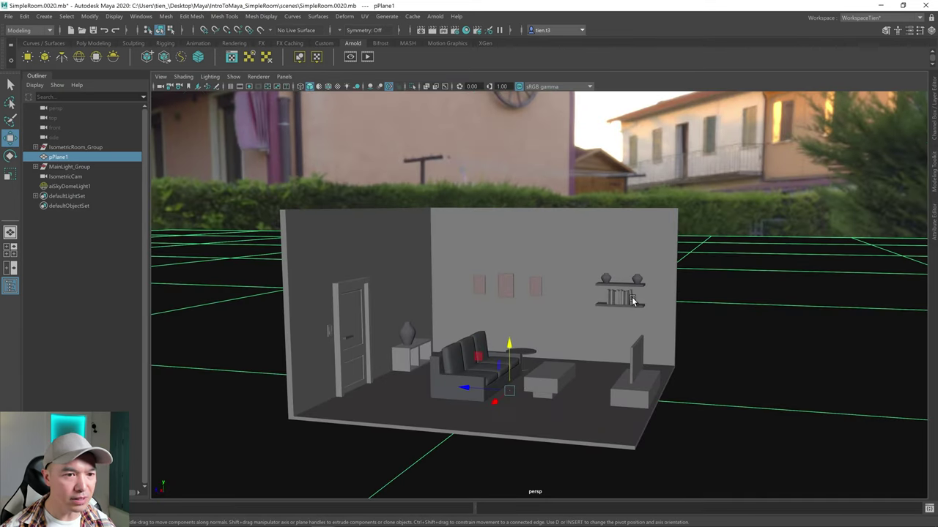
pyautogui.click(35, 167)
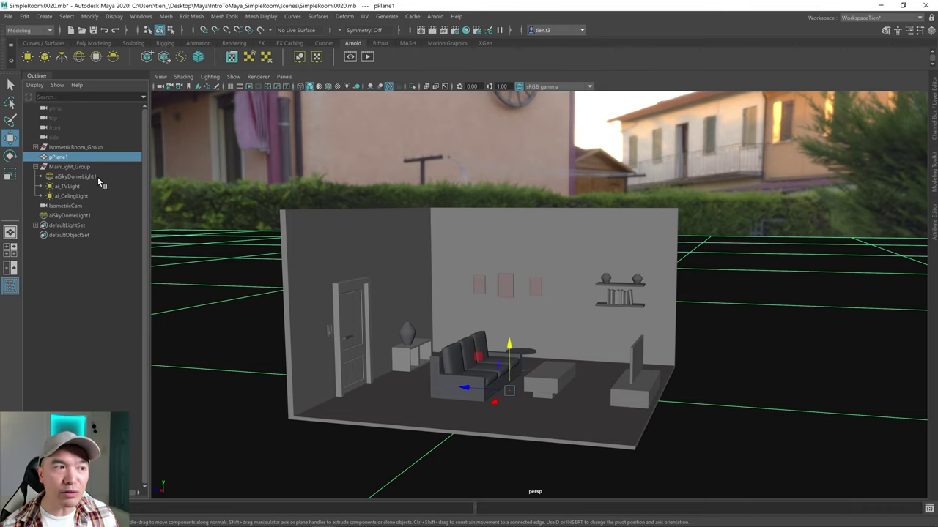
# Hide the extra aiSkyDomeLight1 outside the light group and select ai_TVLight.
pyautogui.click(73, 216)
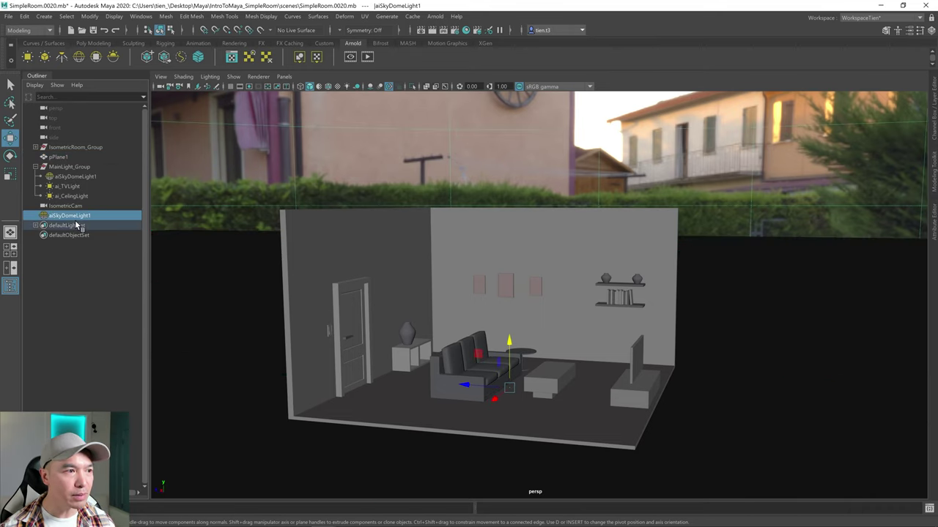
pyautogui.press('h')
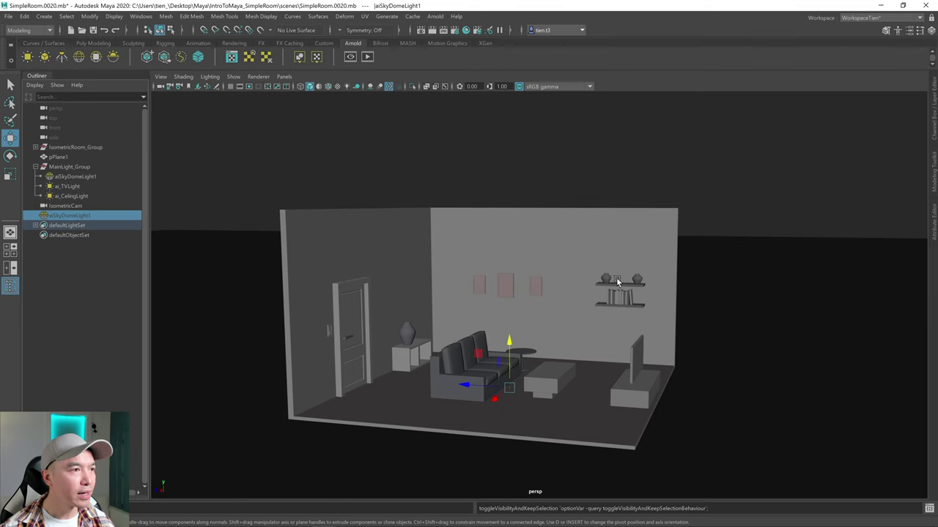
pyautogui.press('[')
pyautogui.click(77, 178)
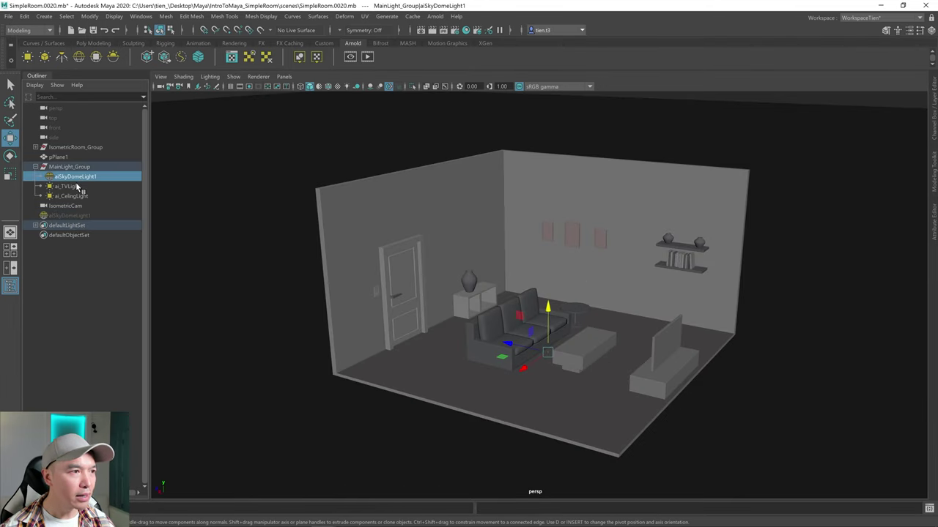
pyautogui.click(74, 187)
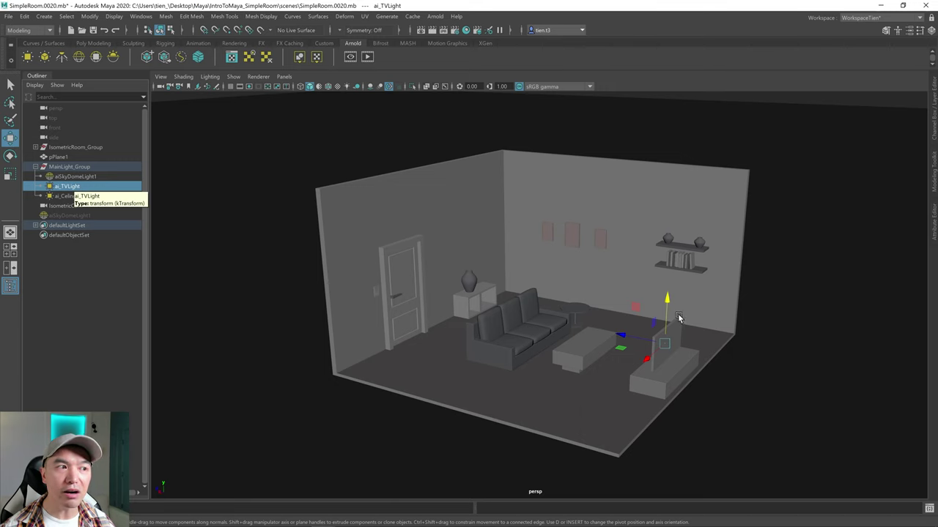
pyautogui.moveTo(679, 317)
pyautogui.keyDown('alt'); pyautogui.mouseDown()
pyautogui.moveTo(690, 324)
pyautogui.moveTo(674, 333)
pyautogui.mouseUp(); pyautogui.keyUp('alt')
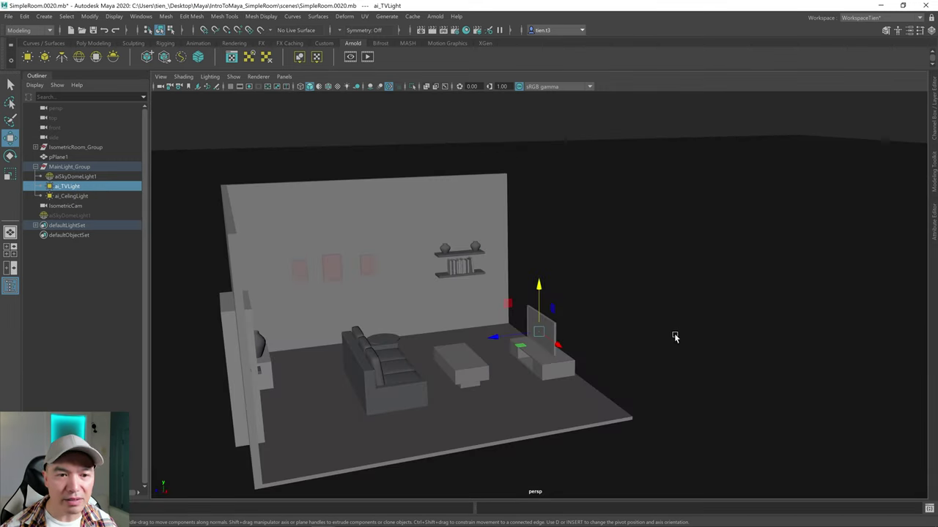
# Make Lights_Layer visible and show ai_TVLight's area light settings in the Attribute Editor.
pyautogui.click(934, 129)
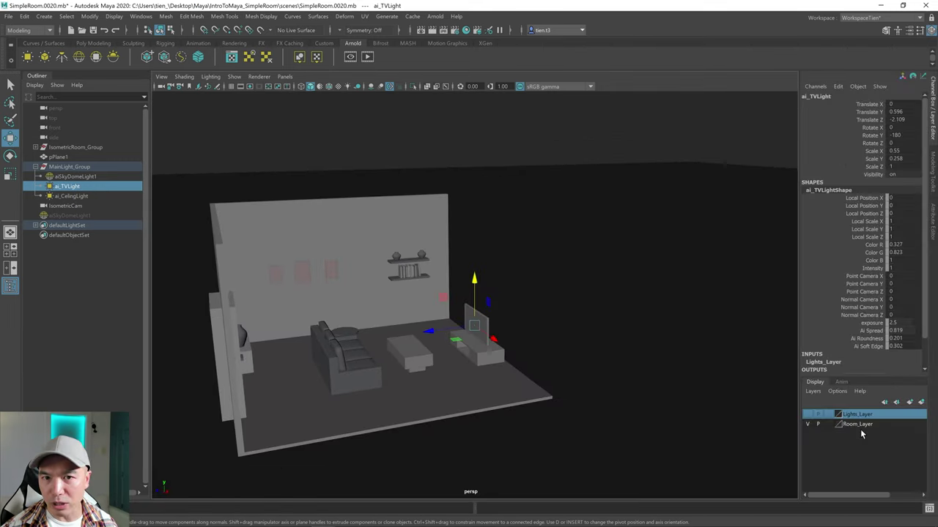
pyautogui.click(809, 415)
pyautogui.scroll(5, 513, 291)
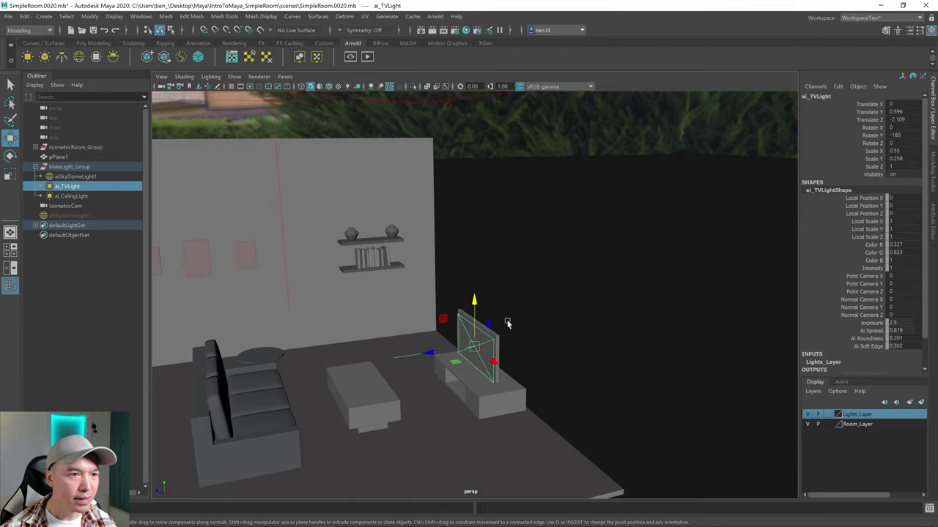
pyautogui.scroll(2, 476, 365)
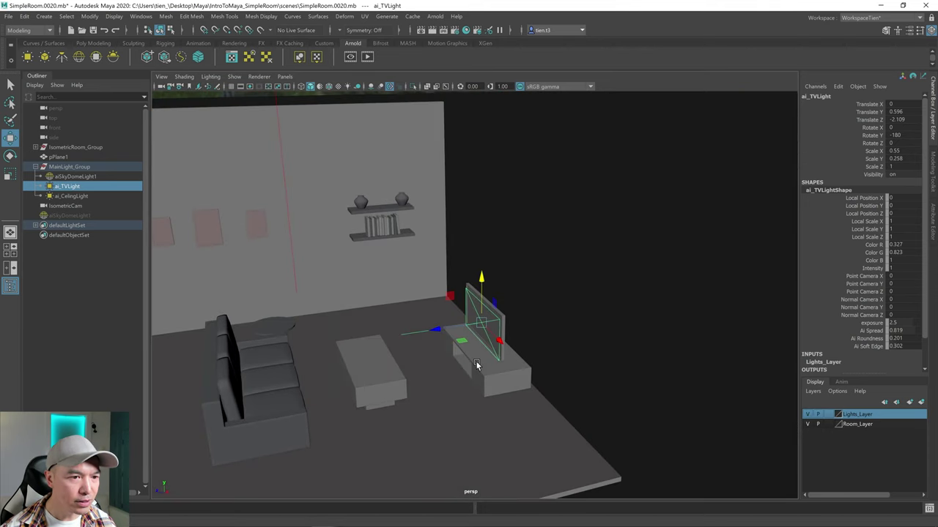
pyautogui.click(932, 224)
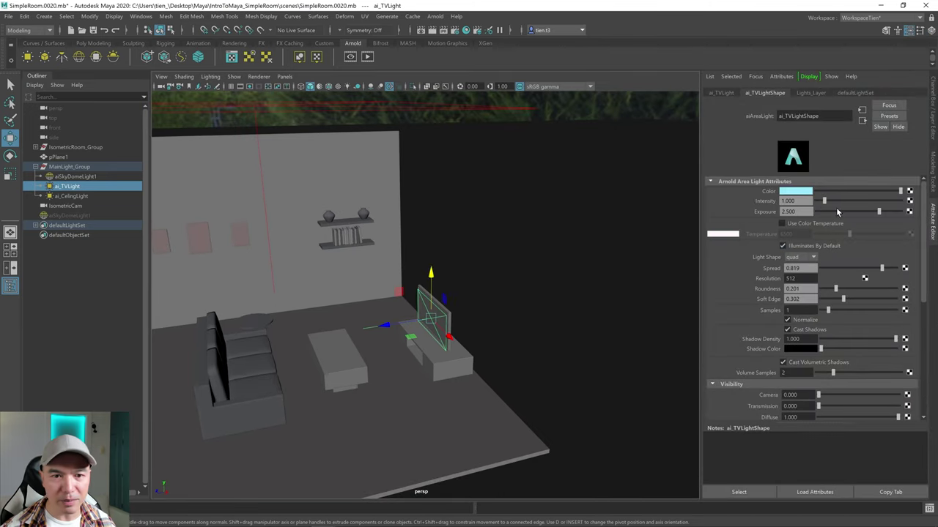
pyautogui.scroll(5, 600, 300)
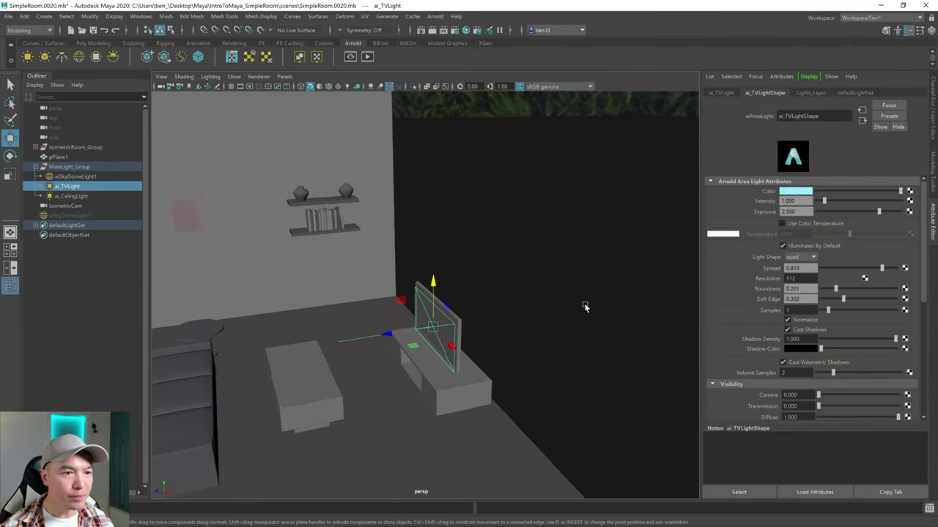
pyautogui.keyDown('alt'); pyautogui.moveTo(563, 293); pyautogui.dragTo(548, 293); pyautogui.keyUp('alt')
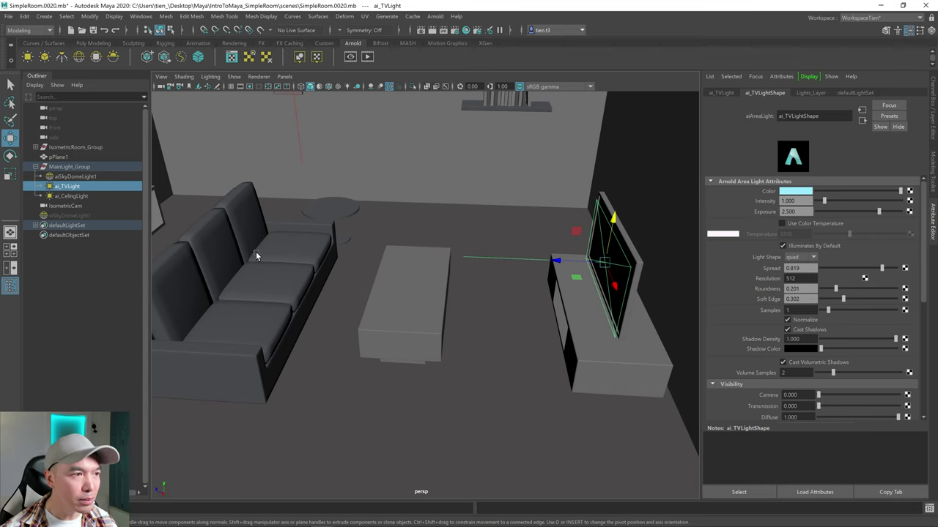
pyautogui.click(74, 196)
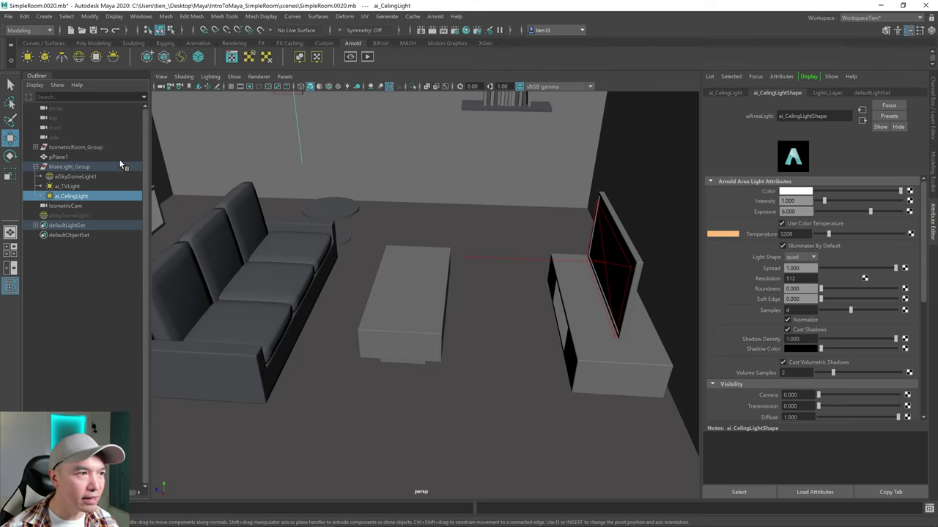
pyautogui.click(76, 177)
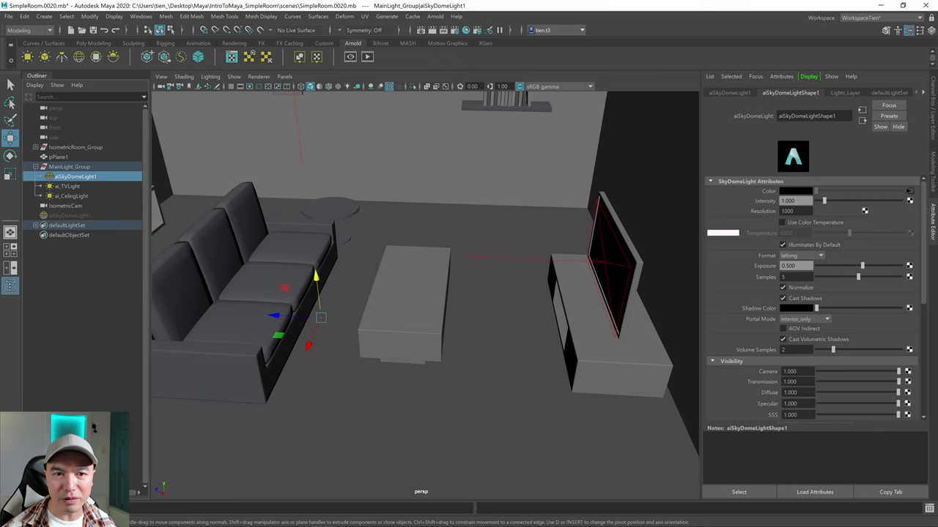
pyautogui.scroll(-5, 490, 276)
pyautogui.keyDown('alt'); pyautogui.moveTo(490, 276); pyautogui.dragTo(436, 281); pyautogui.keyUp('alt')
pyautogui.scroll(-3, 398, 220)
pyautogui.scroll(2, 409, 232)
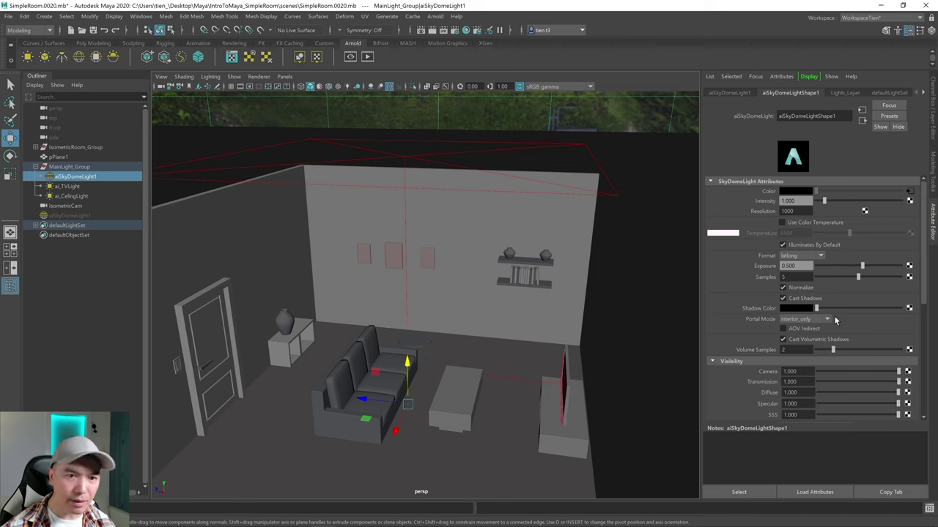
pyautogui.scroll(-3, 518, 345)
pyautogui.keyDown('alt'); pyautogui.moveTo(519, 335); pyautogui.dragTo(513, 293); pyautogui.keyUp('alt')
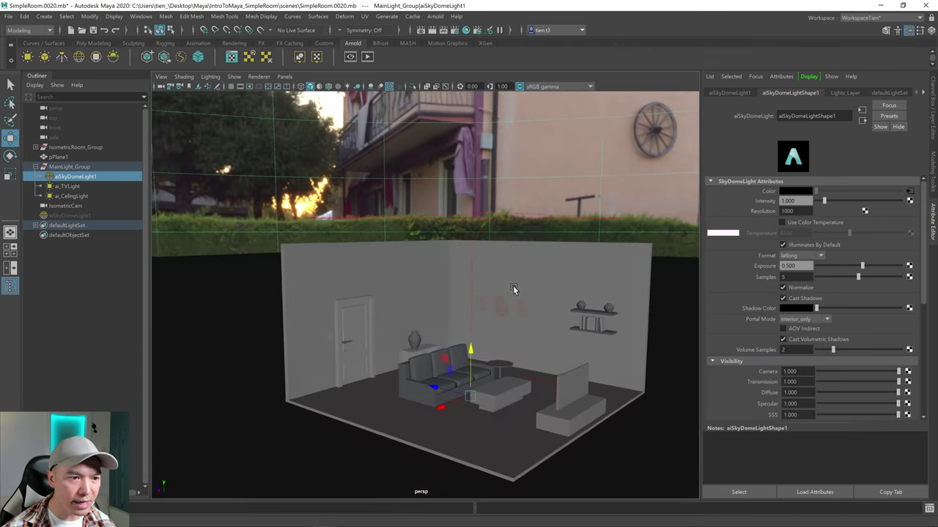
pyautogui.scroll(2, 513, 290)
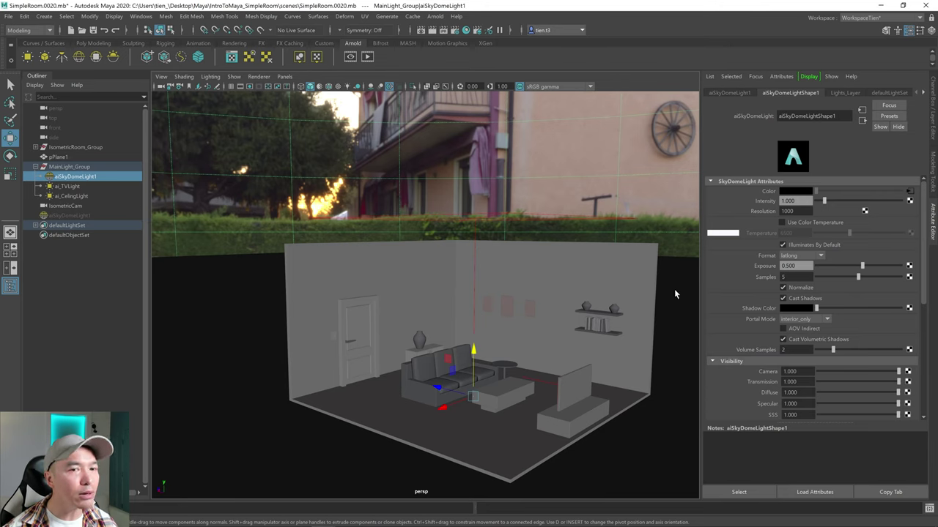
pyautogui.keyDown('alt'); pyautogui.moveTo(674, 289); pyautogui.dragTo(475, 263); pyautogui.keyUp('alt')
pyautogui.scroll(-3, 473, 262)
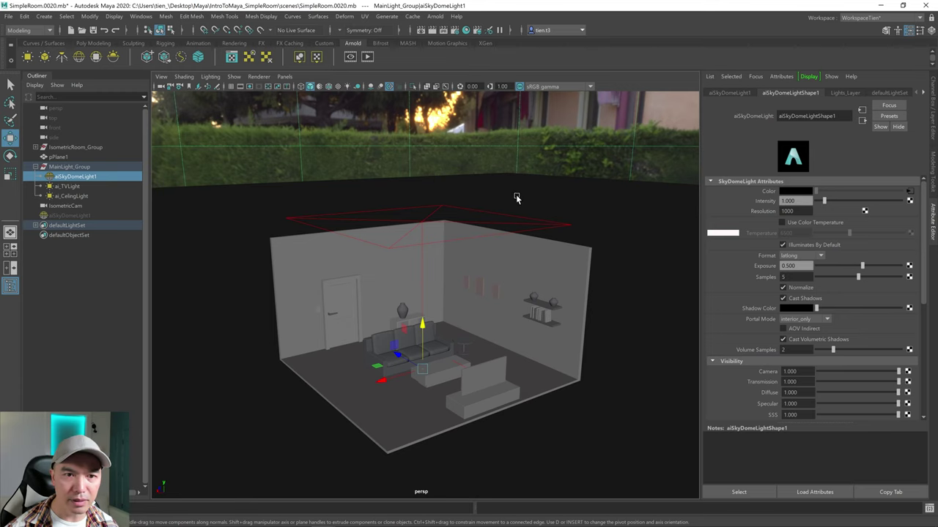
pyautogui.scroll(-3, 515, 198)
pyautogui.keyDown('alt'); pyautogui.moveTo(513, 203); pyautogui.dragTo(535, 229); pyautogui.keyUp('alt')
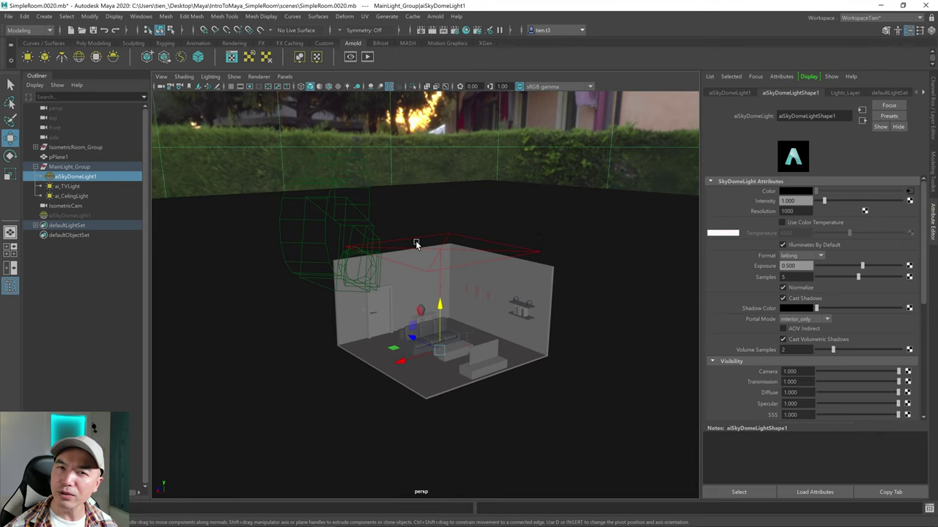
pyautogui.scroll(2, 415, 242)
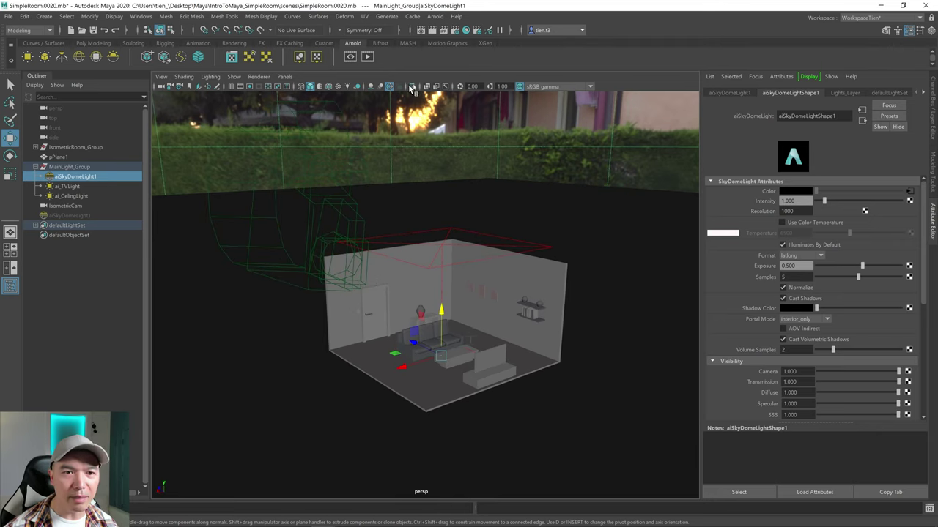
# Switch to WorkspaceArnold, store a snapshot of the room render, and reveal the snapshot strip.
pyautogui.click(920, 19)
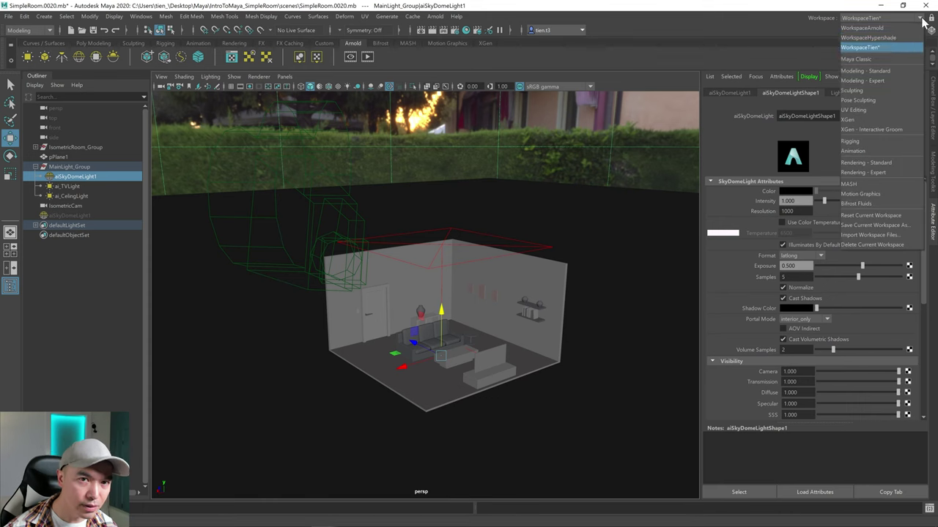
pyautogui.click(883, 28)
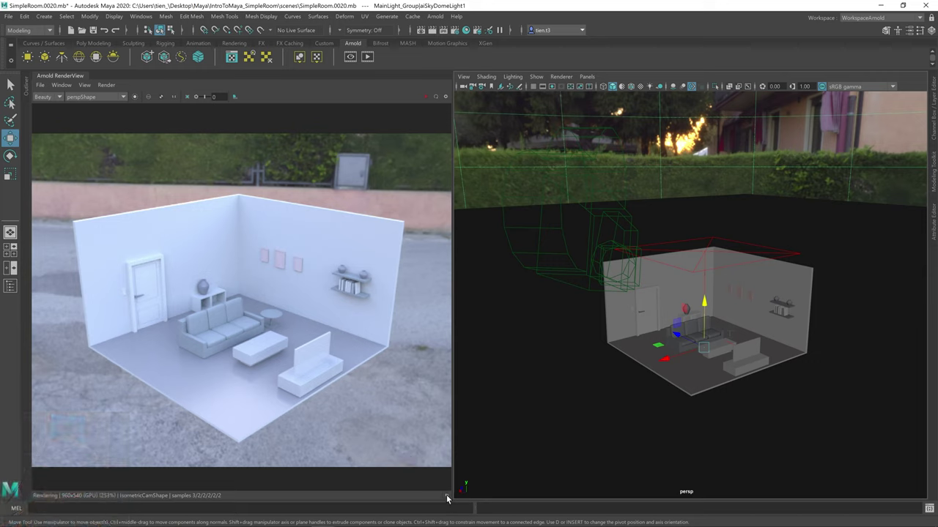
pyautogui.click(85, 85)
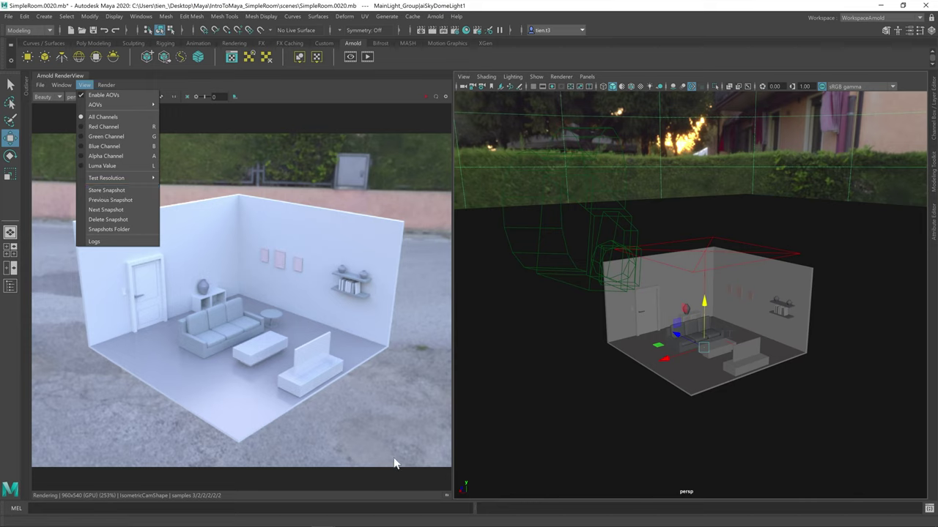
pyautogui.click(449, 501)
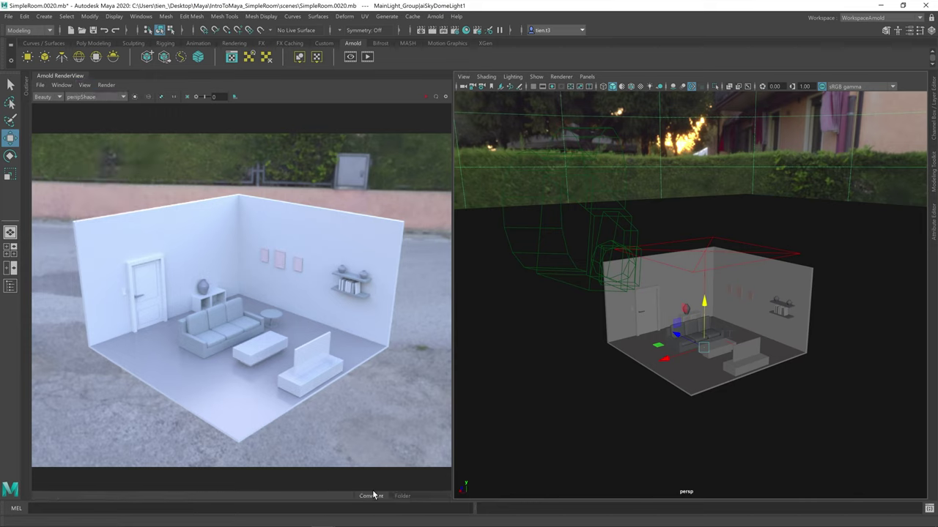
pyautogui.click(432, 492)
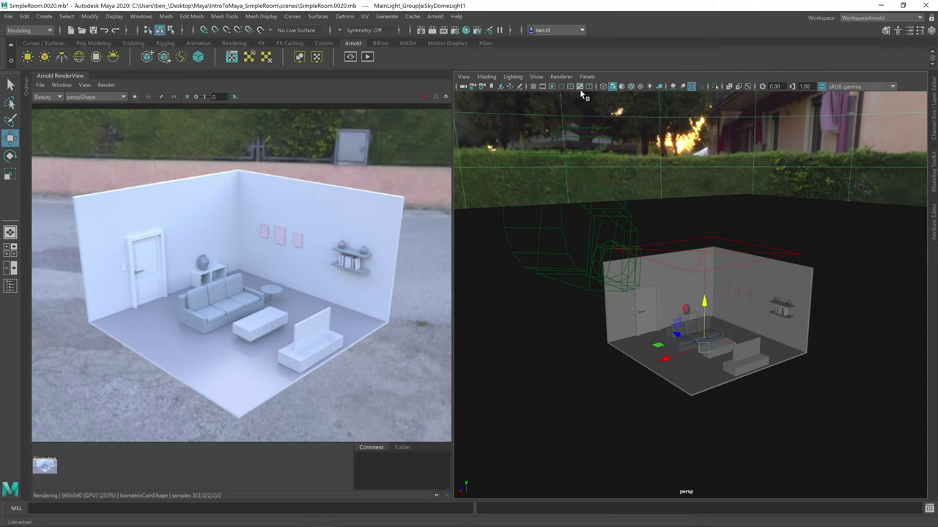
# Start an IPR render and compare the Beauty and RGBA_denoise outputs, ending on RGBA_denoise.
pyautogui.click(426, 98)
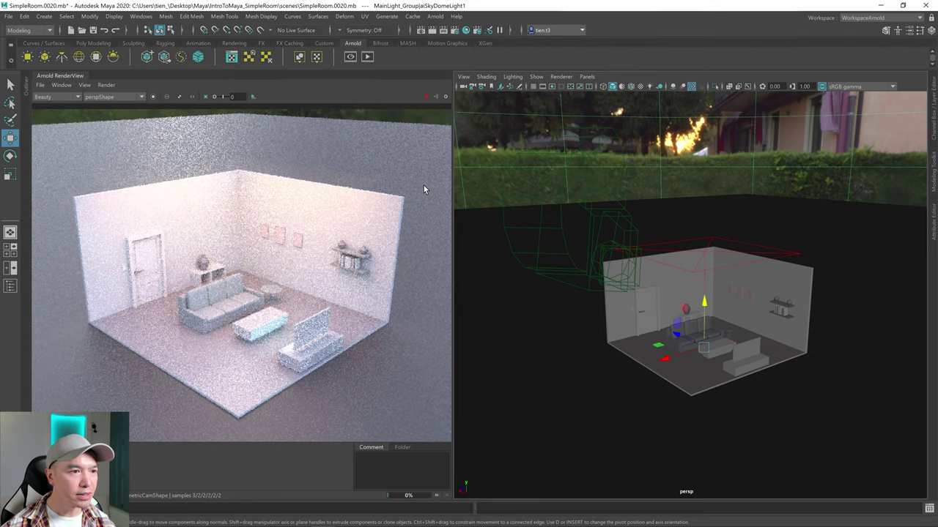
pyautogui.click(77, 96)
pyautogui.click(63, 114)
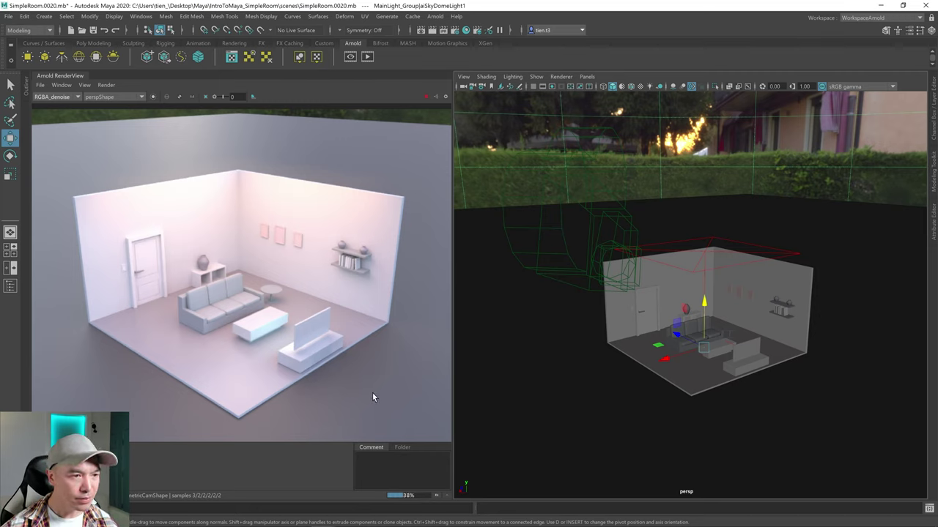
pyautogui.click(78, 99)
pyautogui.click(55, 109)
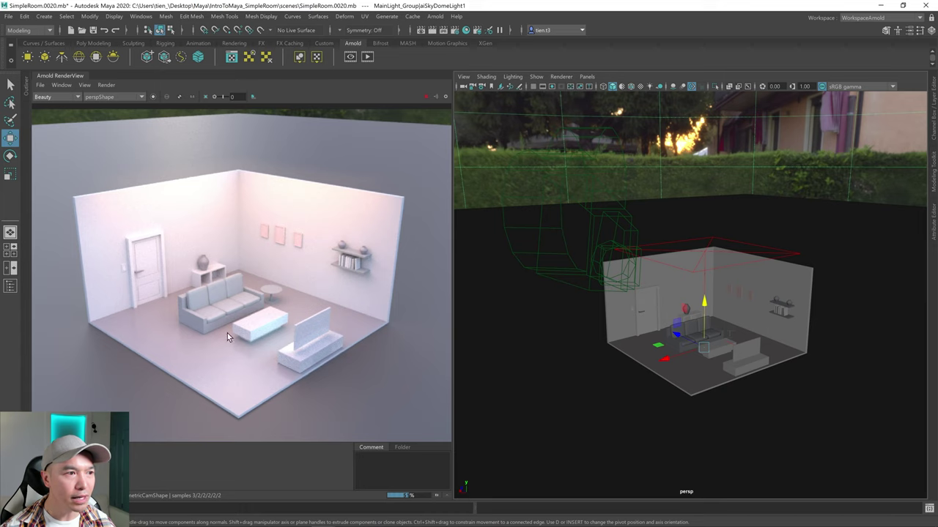
pyautogui.click(76, 96)
pyautogui.click(64, 113)
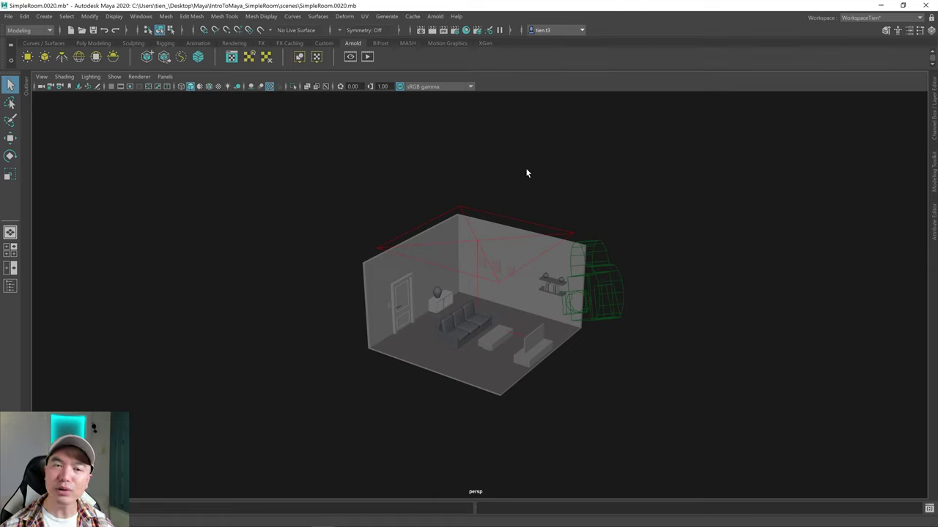
# Set the render image size to 3840 x 2160 in Render Settings, then start an Arnold render.
pyautogui.keyDown('alt'); pyautogui.moveTo(500, 172); pyautogui.dragTo(503, 238); pyautogui.keyUp('alt')
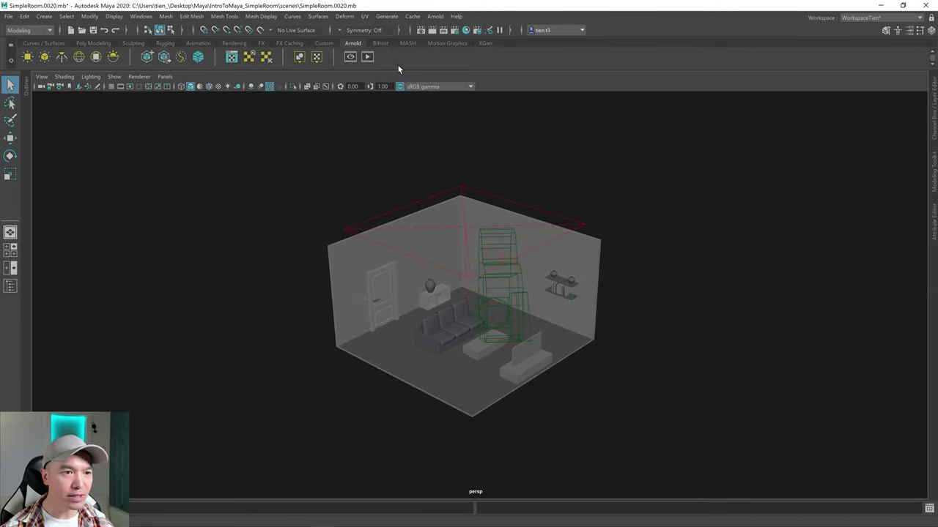
pyautogui.click(455, 31)
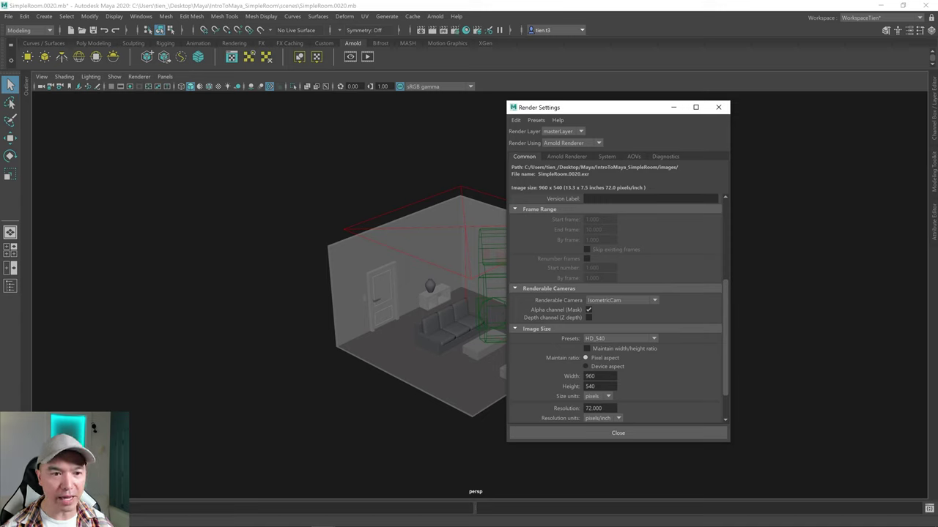
pyautogui.click(593, 376)
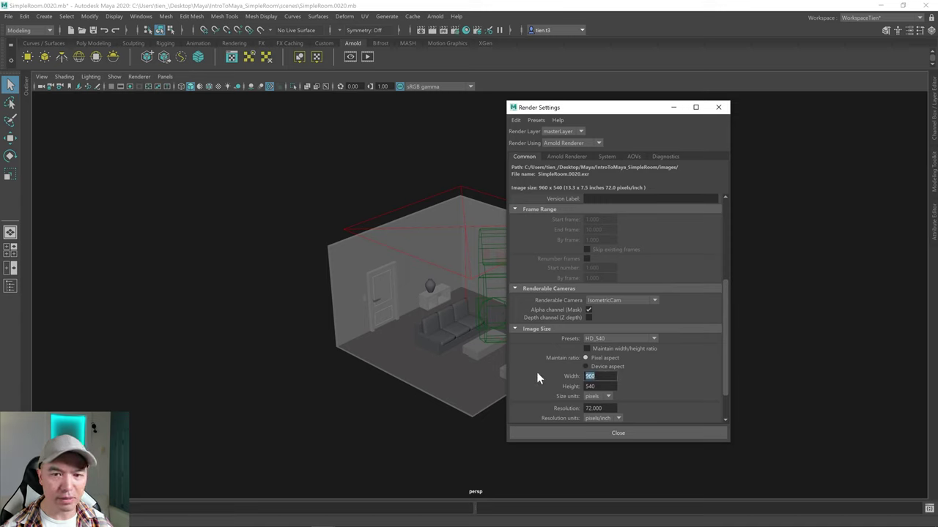
pyautogui.write('3')
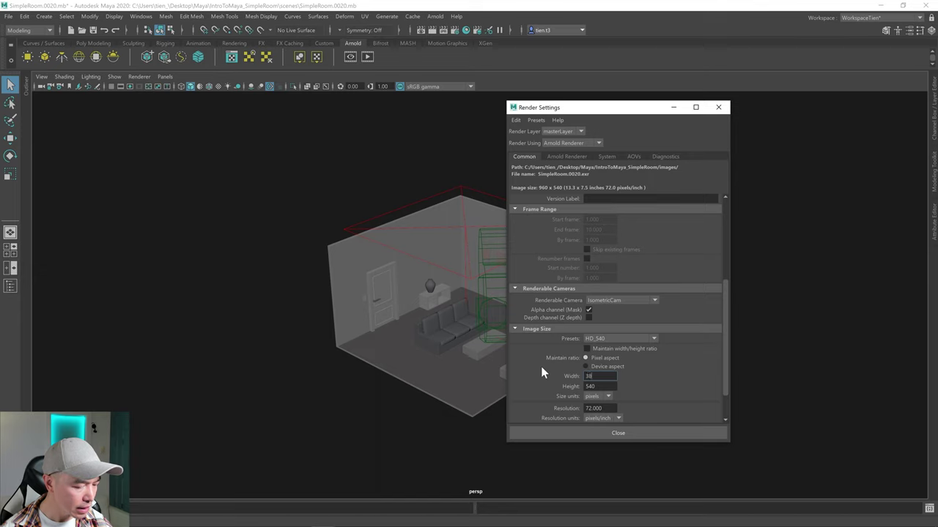
pyautogui.write('8')
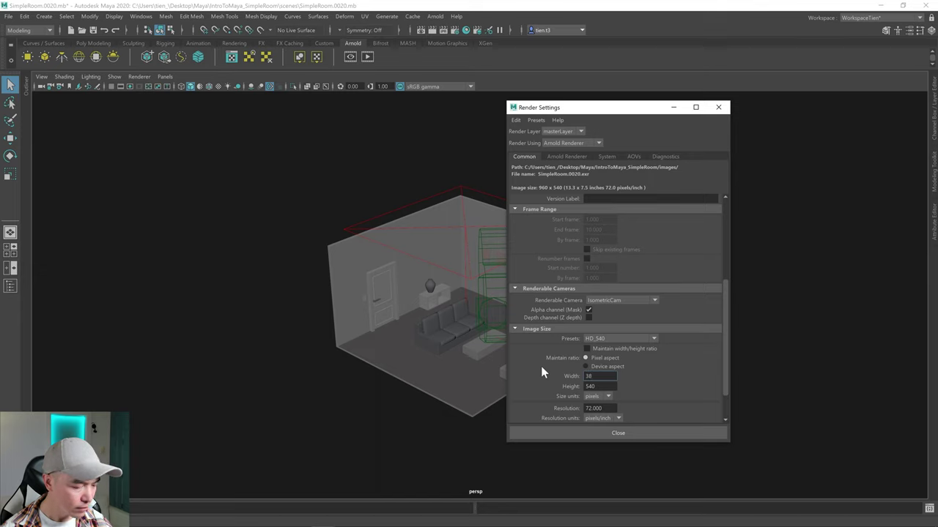
pyautogui.write('40')
pyautogui.press('Tab')
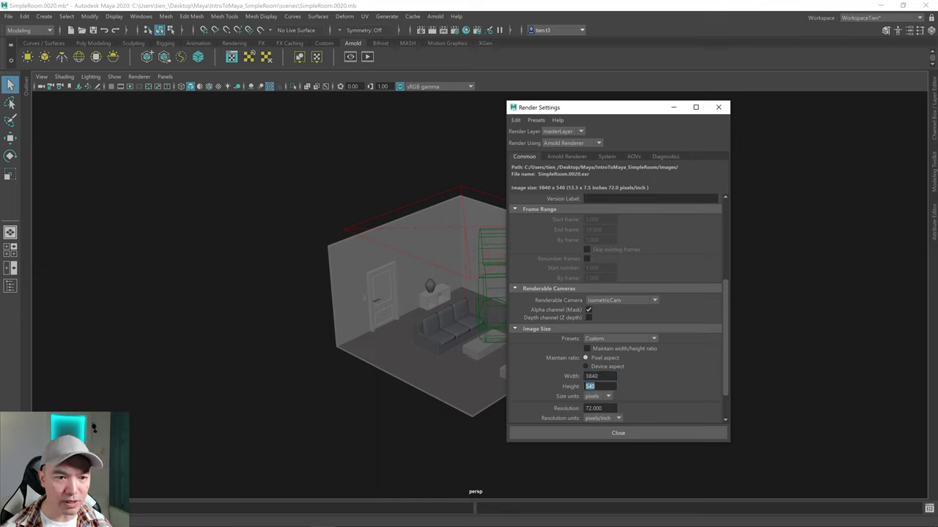
pyautogui.write('2160')
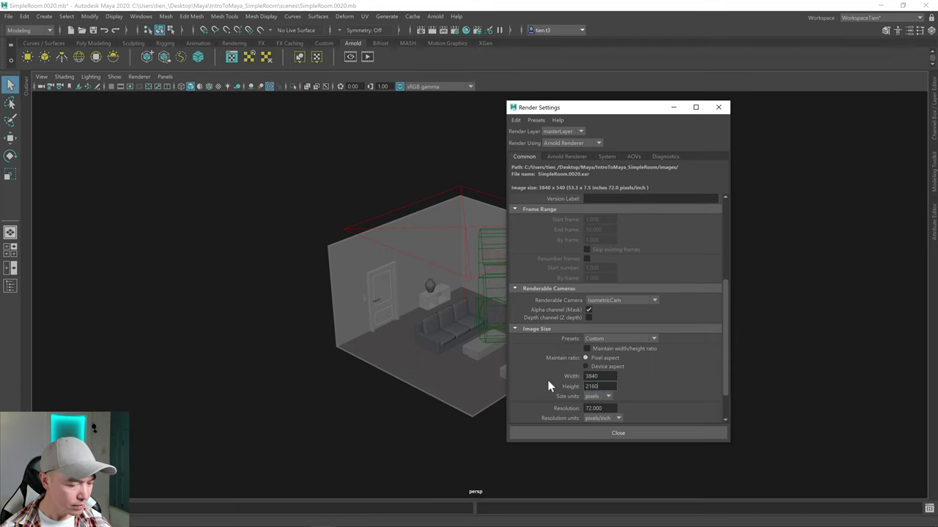
pyautogui.press('Return')
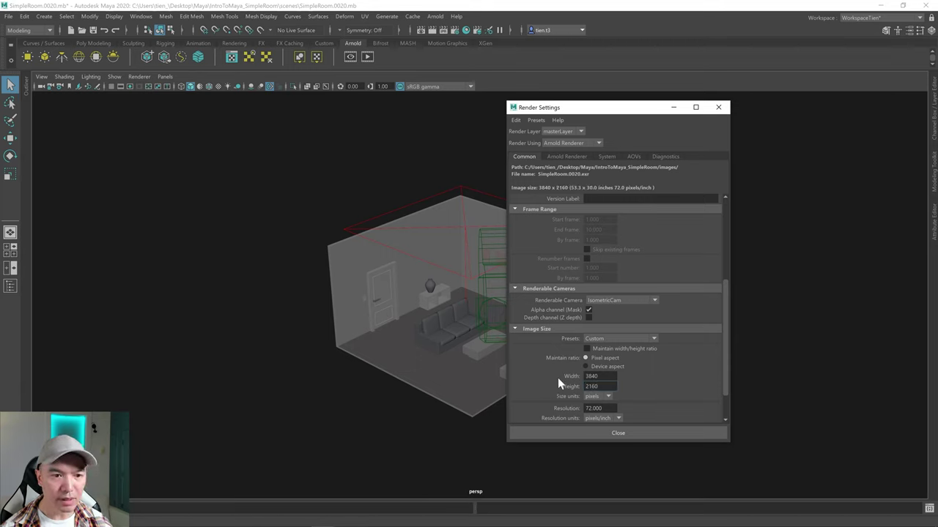
pyautogui.click(613, 434)
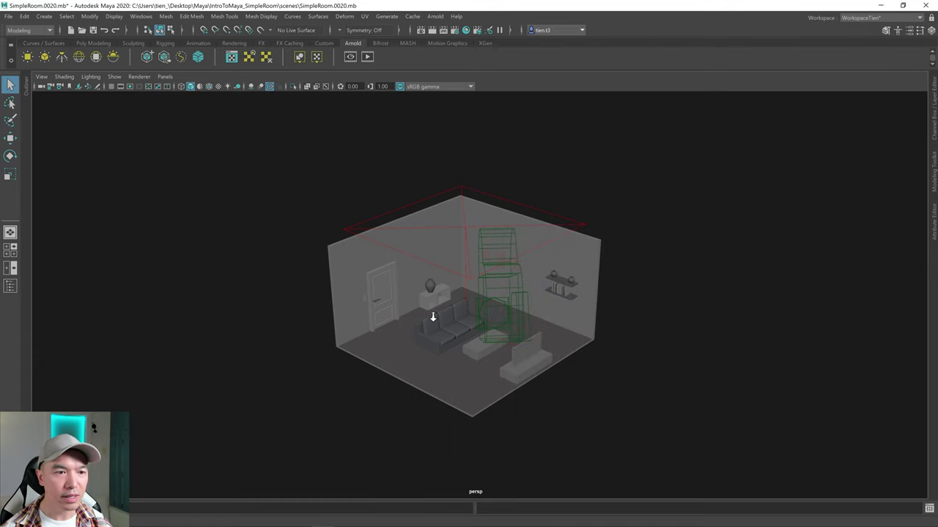
pyautogui.keyDown('alt'); pyautogui.moveTo(429, 318); pyautogui.dragTo(484, 343); pyautogui.keyUp('alt')
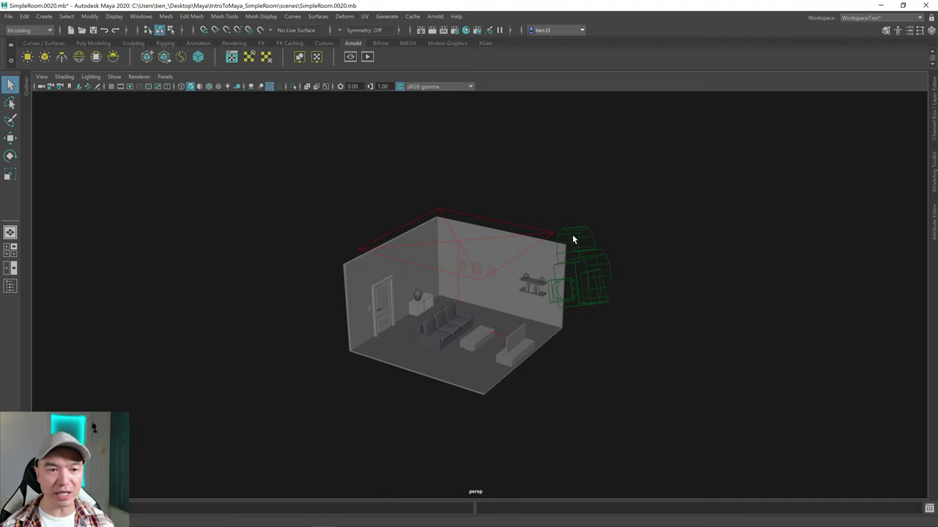
pyautogui.click(369, 57)
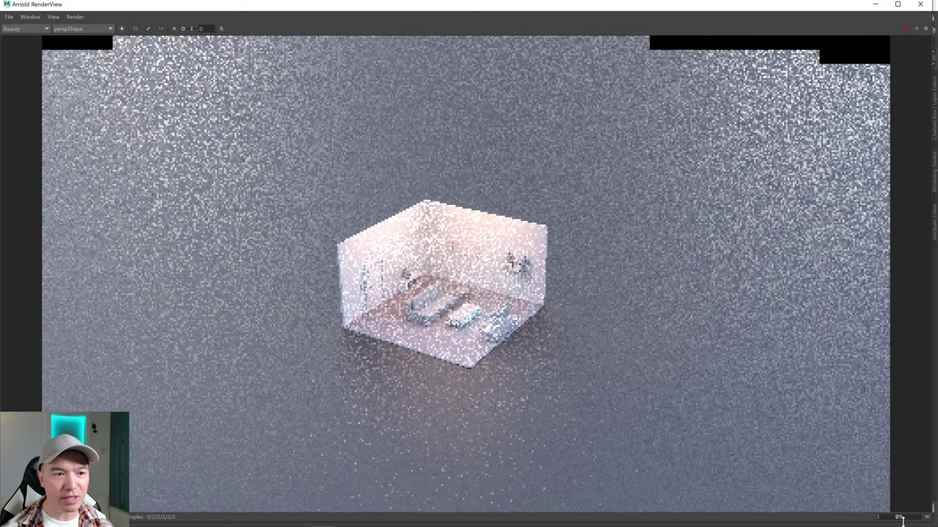
# Open the render camera list in Arnold RenderView and close it again.
pyautogui.click(106, 29)
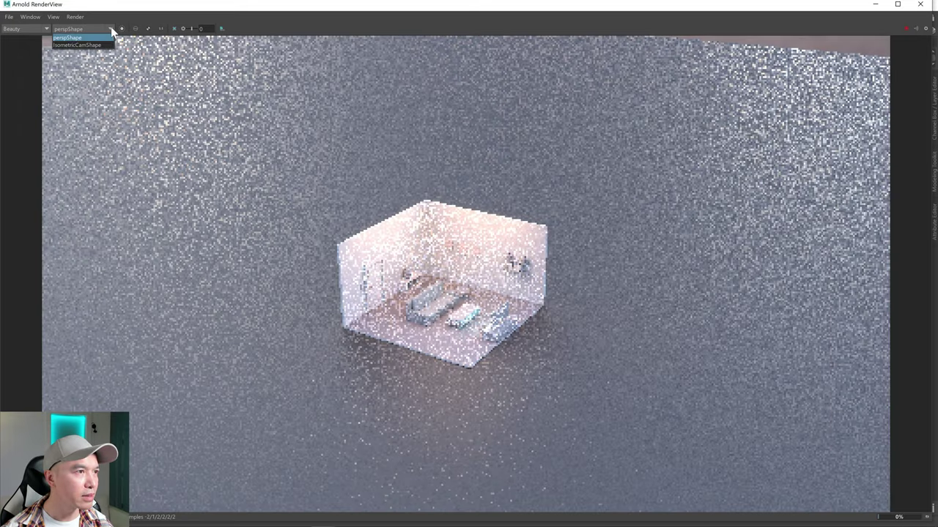
pyautogui.click(91, 41)
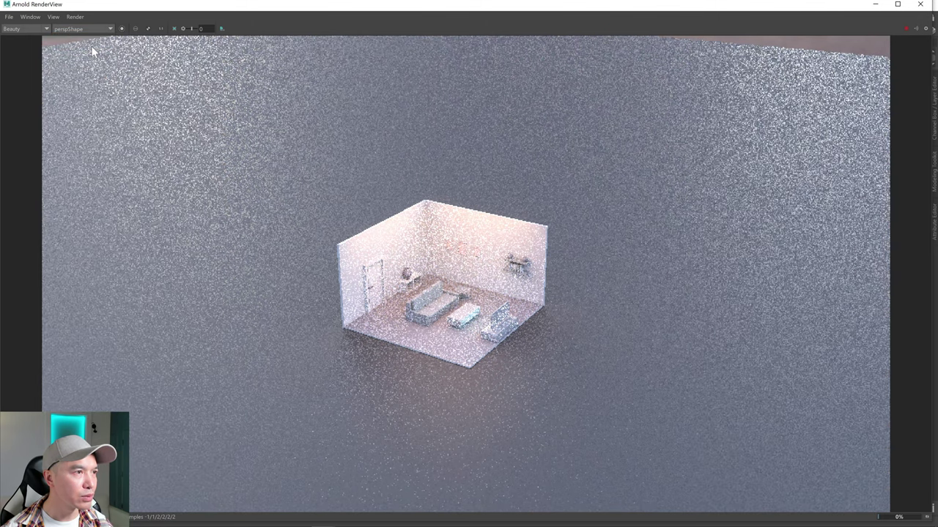